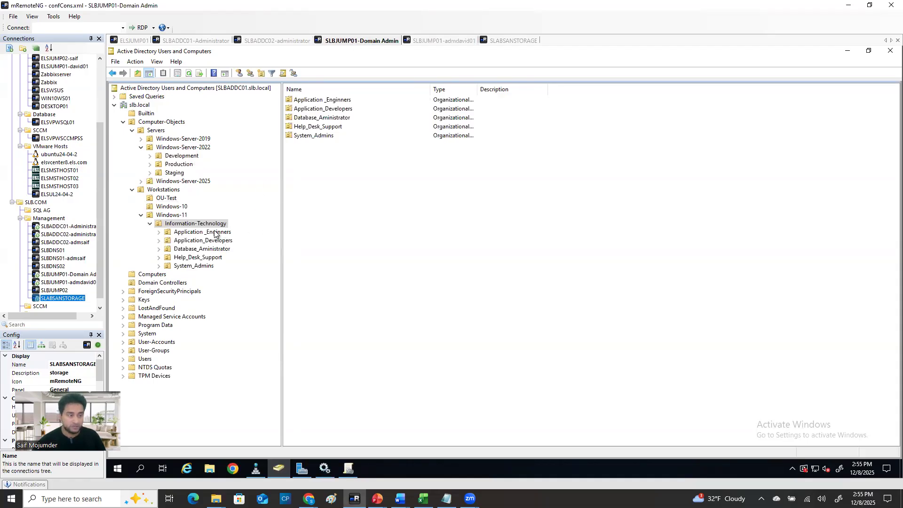
Review the contents of the Windows-Server-2022 and Windows-10 organizational units in the Domain Admin session
left_click(178, 149)
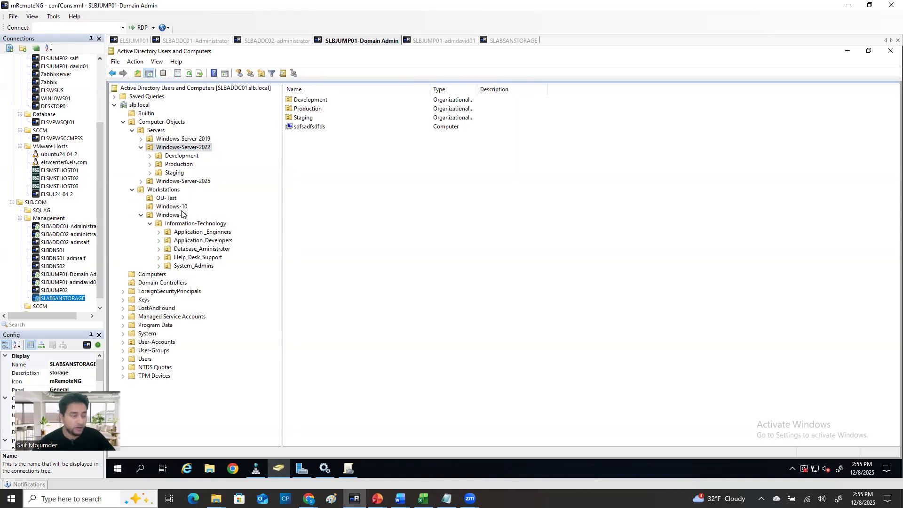
left_click(172, 207)
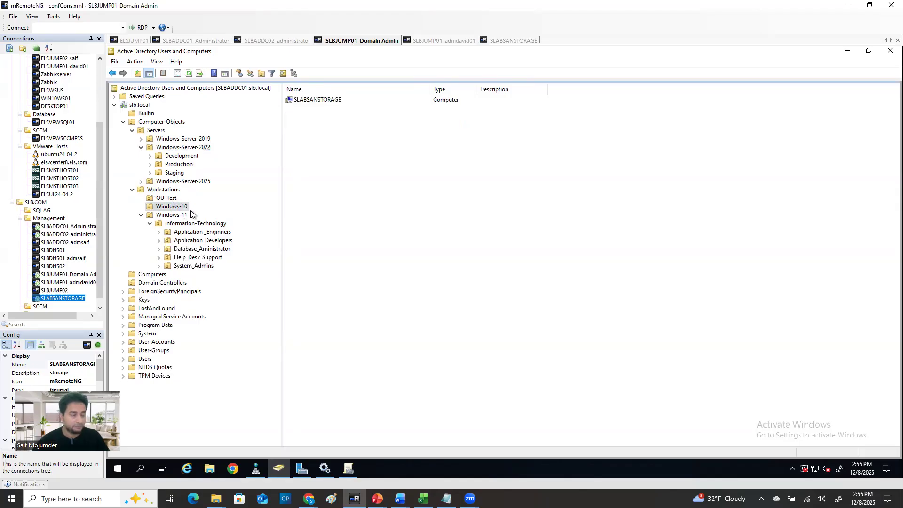
right_click(163, 207)
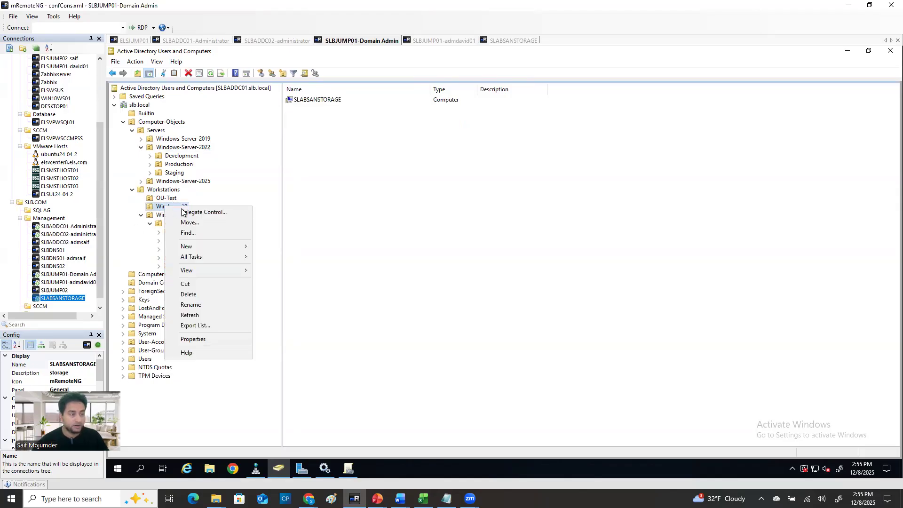
Switch to the delegated admin's SLBJUMP01 session and check which new object types the Workstations OU offers
left_click(455, 41)
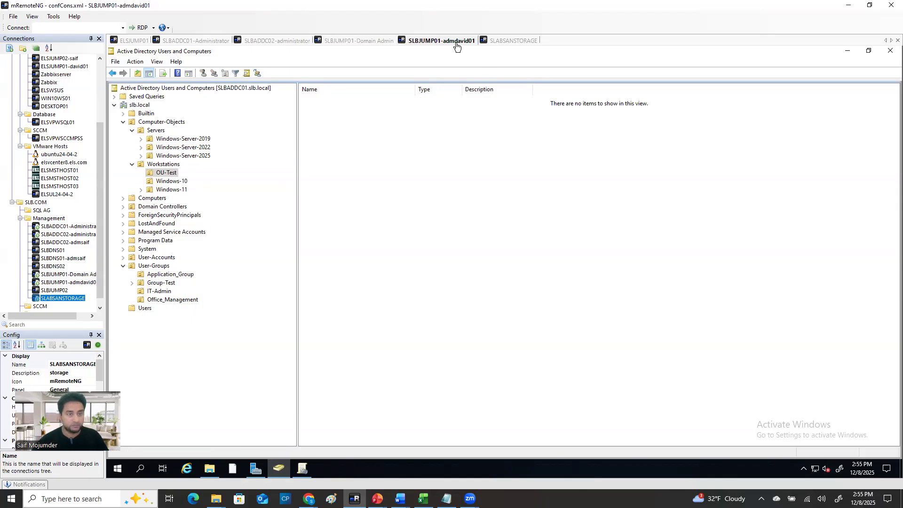
left_click(160, 165)
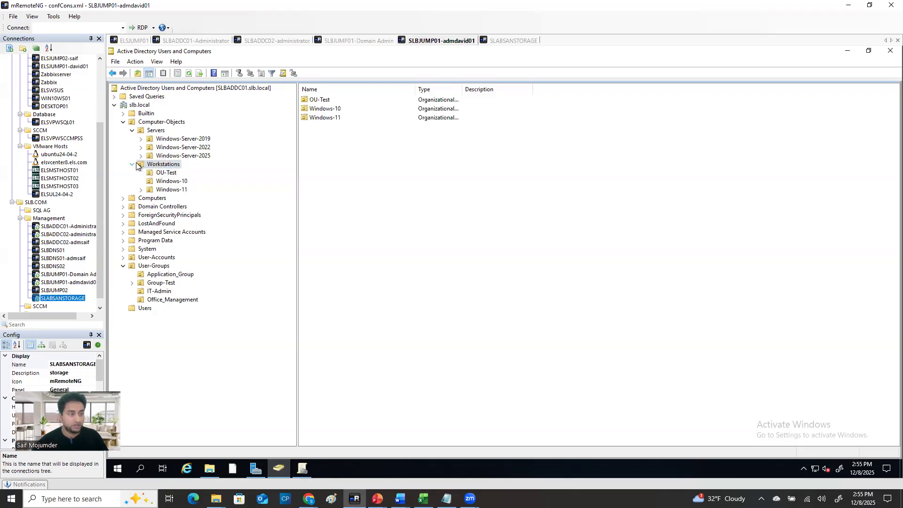
right_click(165, 165)
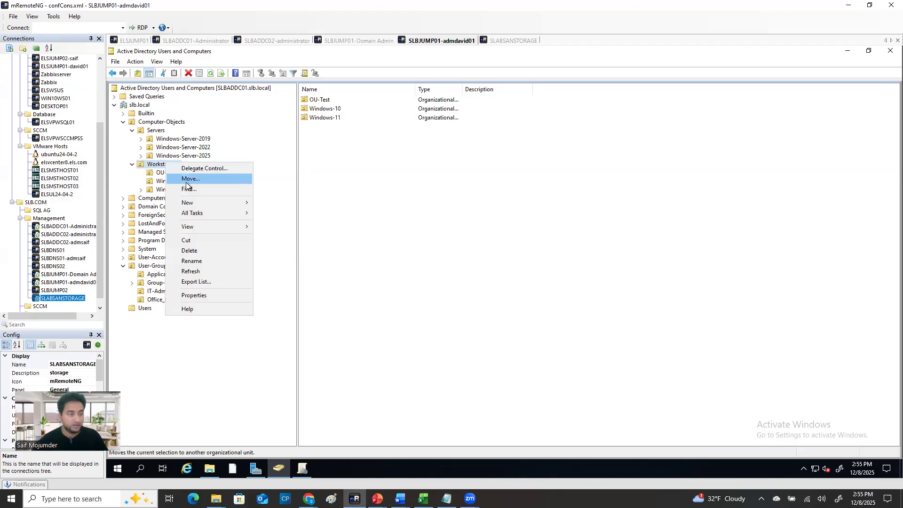
mouse_move(206, 203)
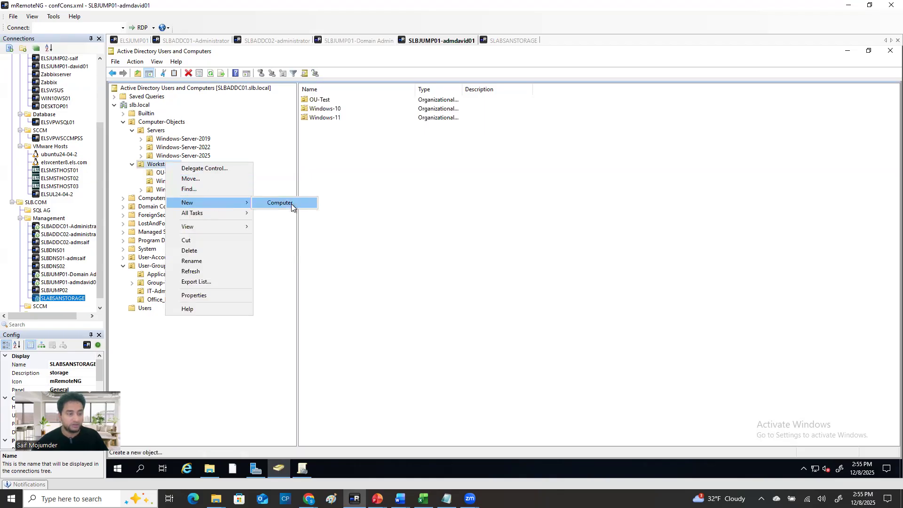
left_click(437, 196)
Check which new object types can be created in the OU-Test and Windows-10 organizational units
left_click(165, 173)
right_click(166, 173)
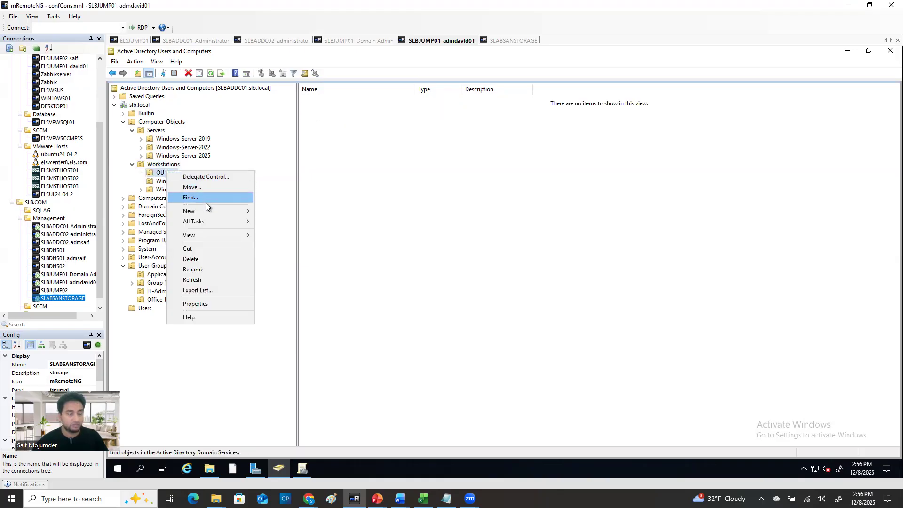
mouse_move(213, 210)
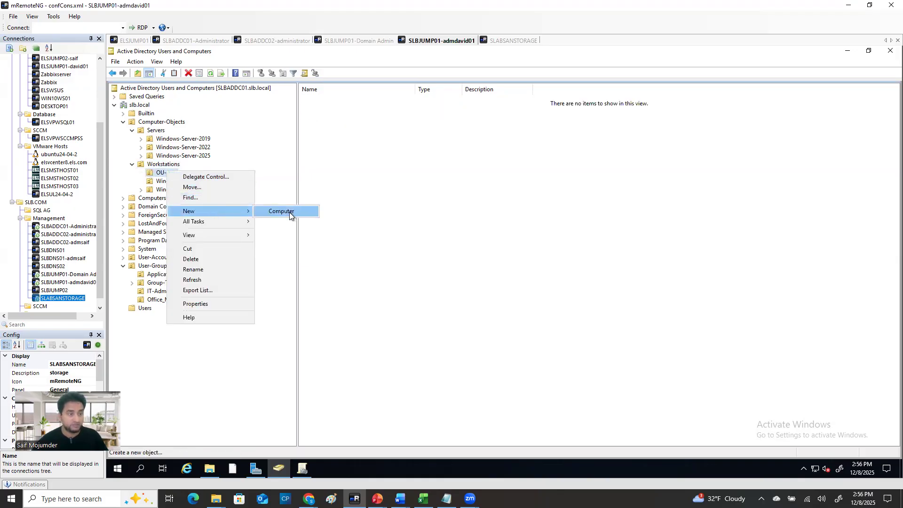
left_click(224, 166)
left_click(177, 181)
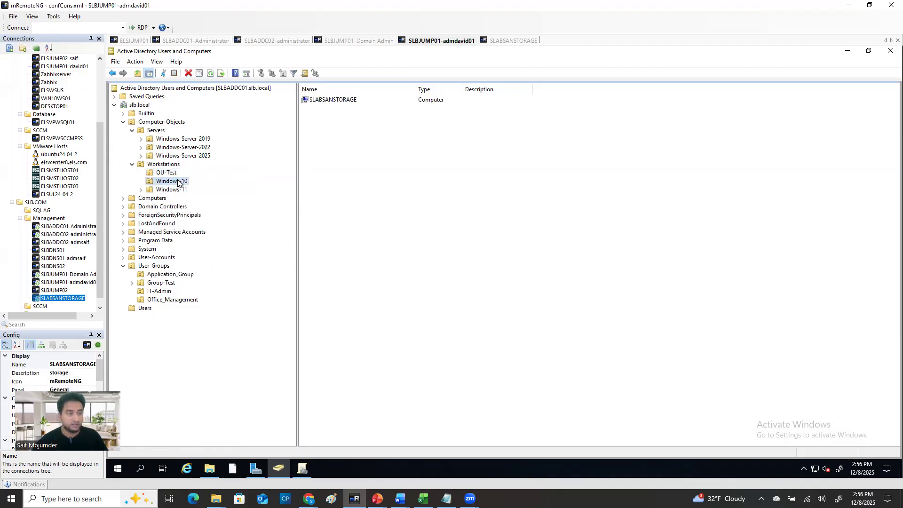
right_click(177, 183)
mouse_move(205, 221)
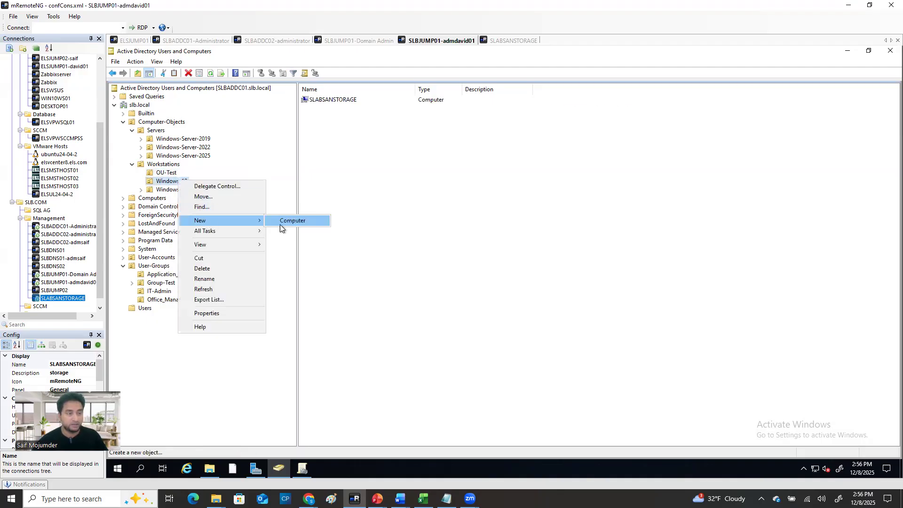
left_click(353, 208)
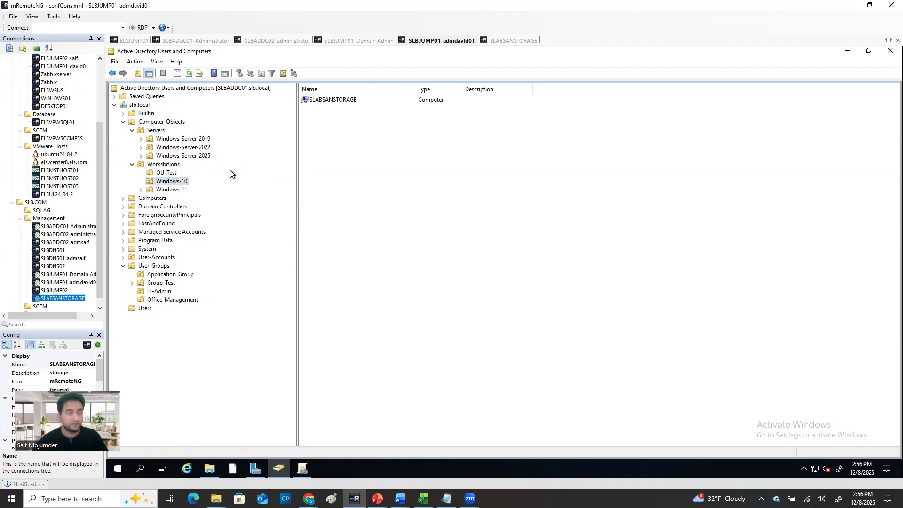
Check whether the Servers OU offers the creation of new objects
left_click(157, 131)
right_click(157, 132)
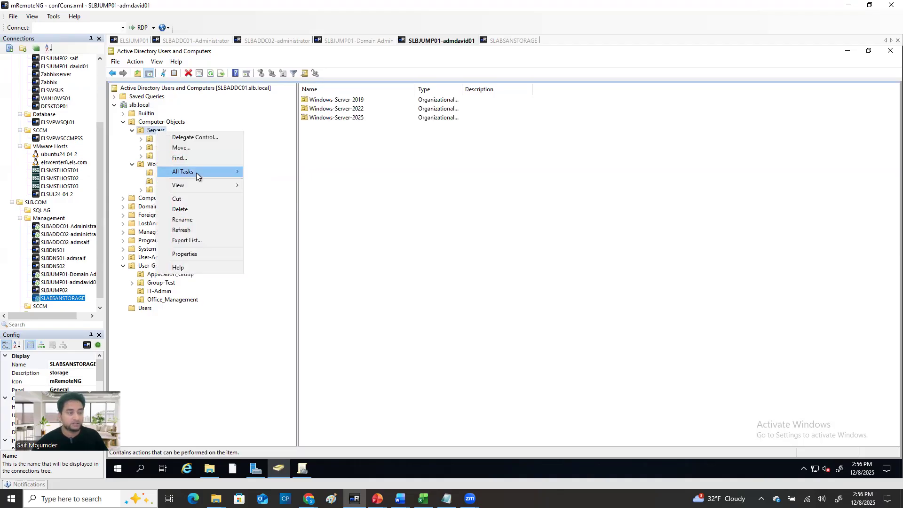
left_click(503, 207)
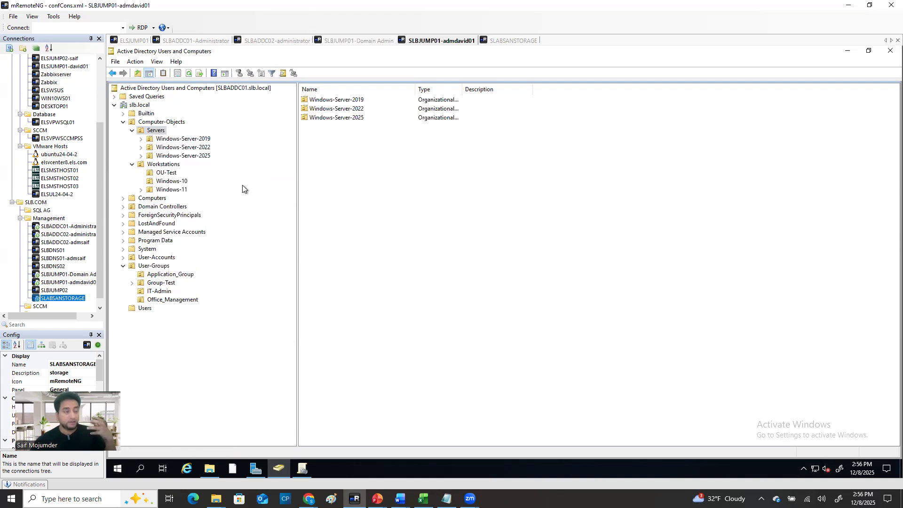
Recheck the new object types offered for the Workstations OU for comparison with Servers
left_click(168, 165)
right_click(169, 166)
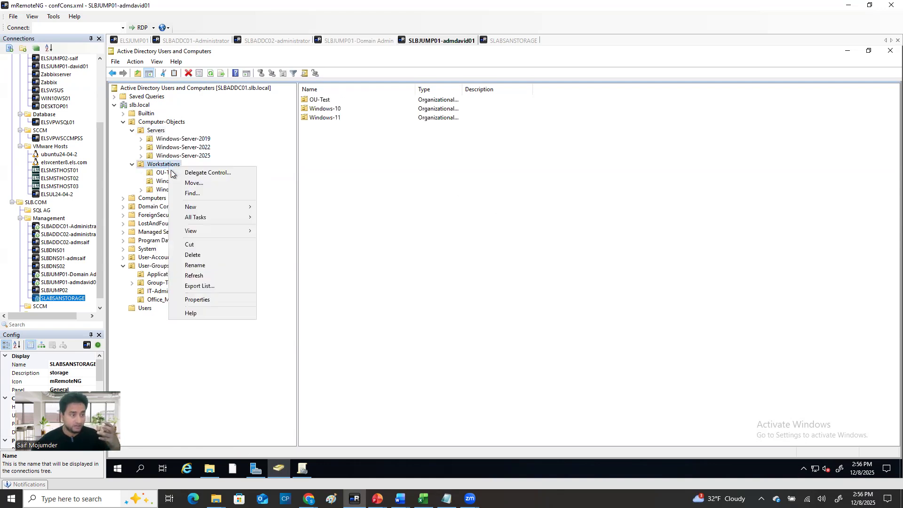
mouse_move(262, 209)
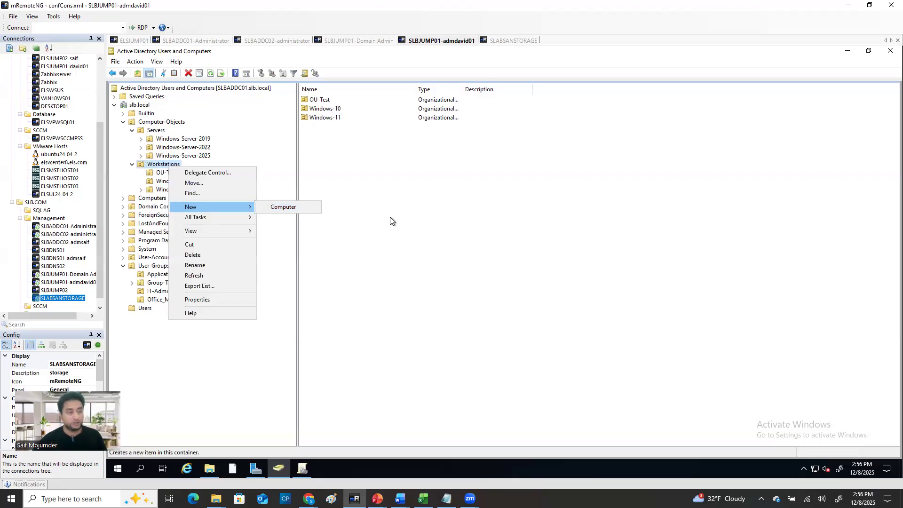
left_click(150, 167)
left_click(213, 171)
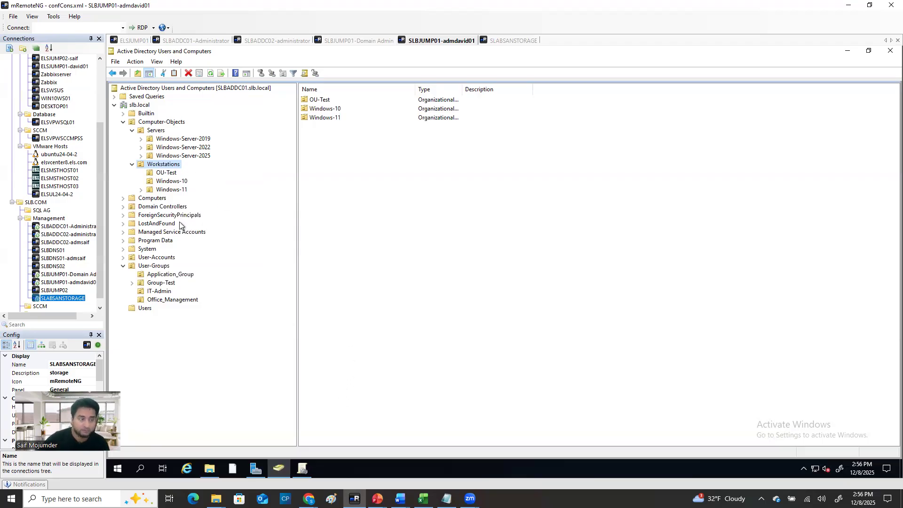
Try to delegate control of the Workstations OU from the delegated admin's session
right_click(169, 167)
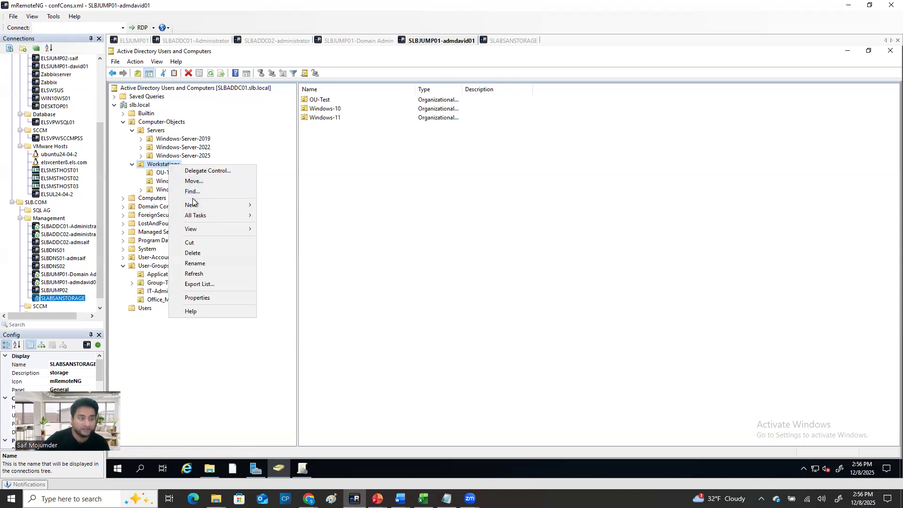
left_click(212, 171)
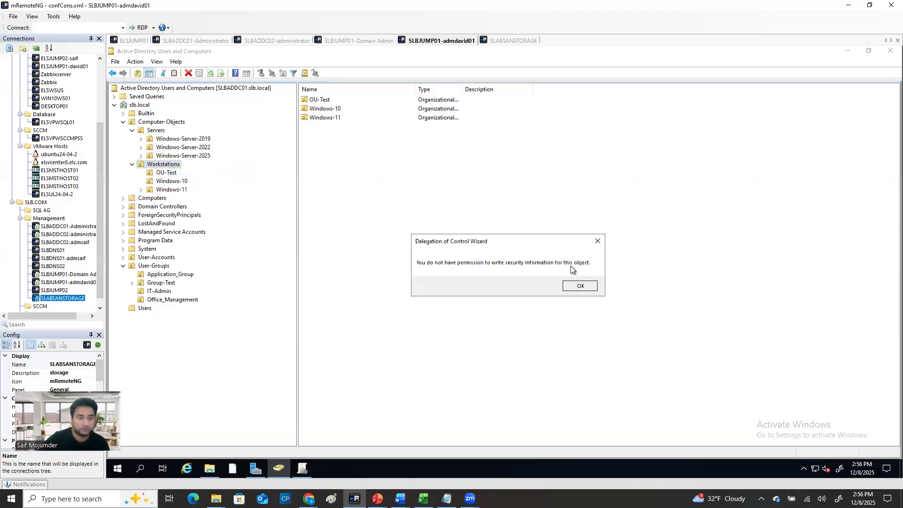
left_click(576, 285)
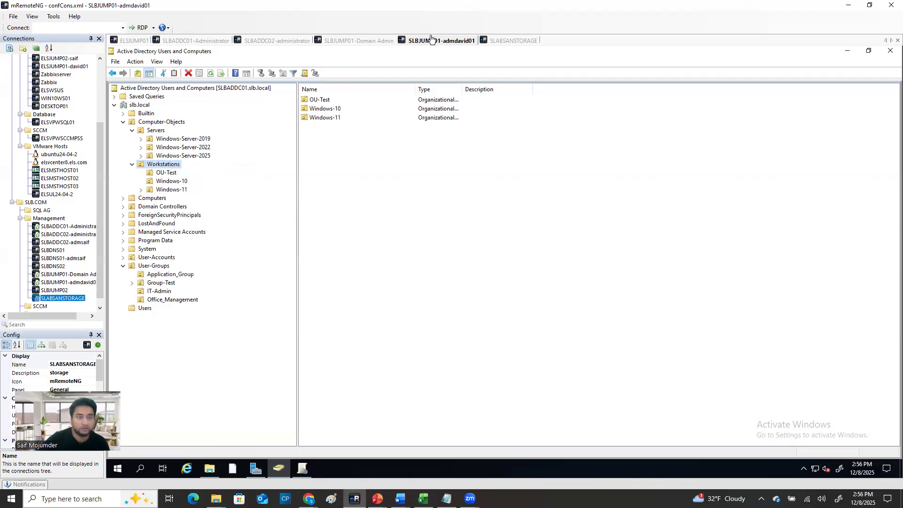
Switch to the Domain Admin session on SLBJUMP01 and start the Delegation of Control Wizard for the Workstations OU
left_click(357, 41)
left_click(288, 263)
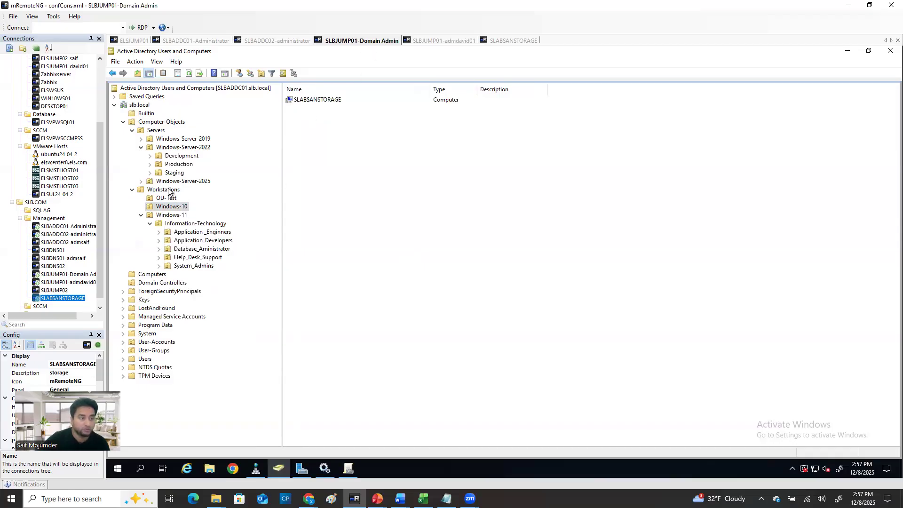
left_click(168, 190)
right_click(170, 188)
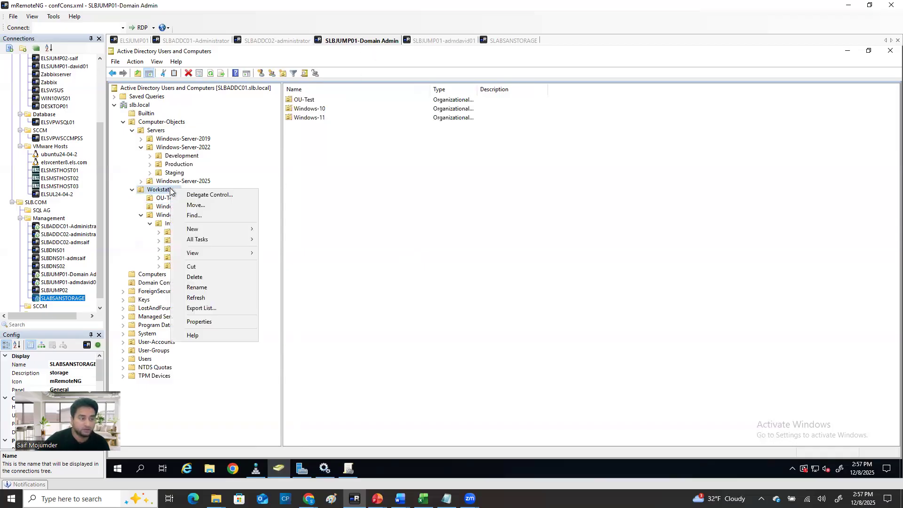
left_click(224, 195)
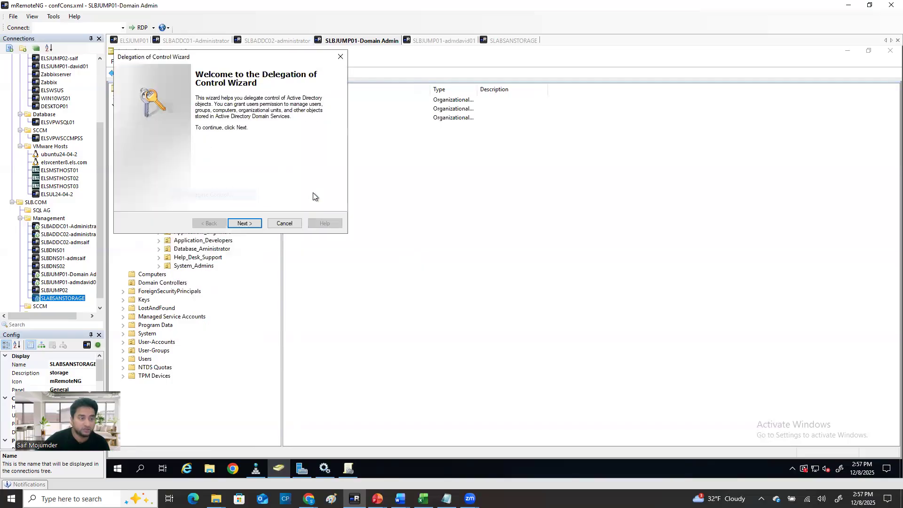
Choose the Help_Desk_Support group as the recipient of the delegated control
left_click(252, 224)
left_click(272, 179)
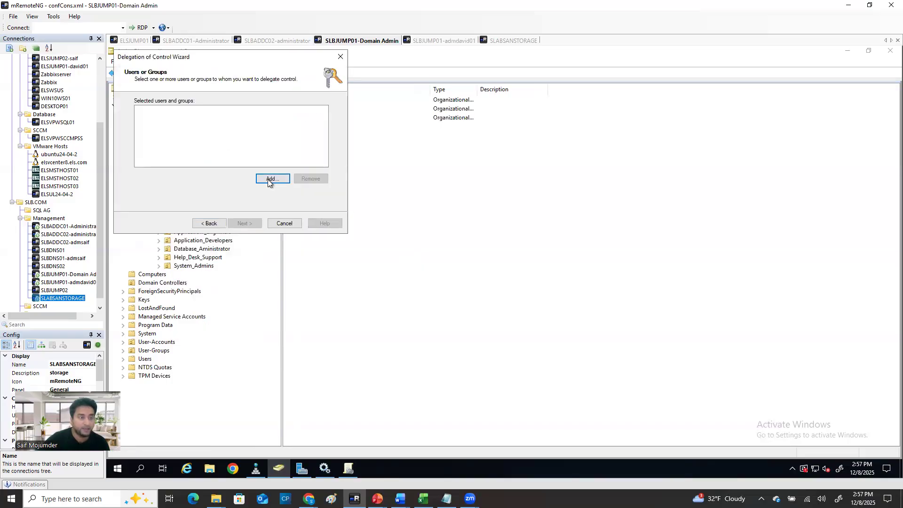
type("help")
left_click(297, 143)
left_click(261, 170)
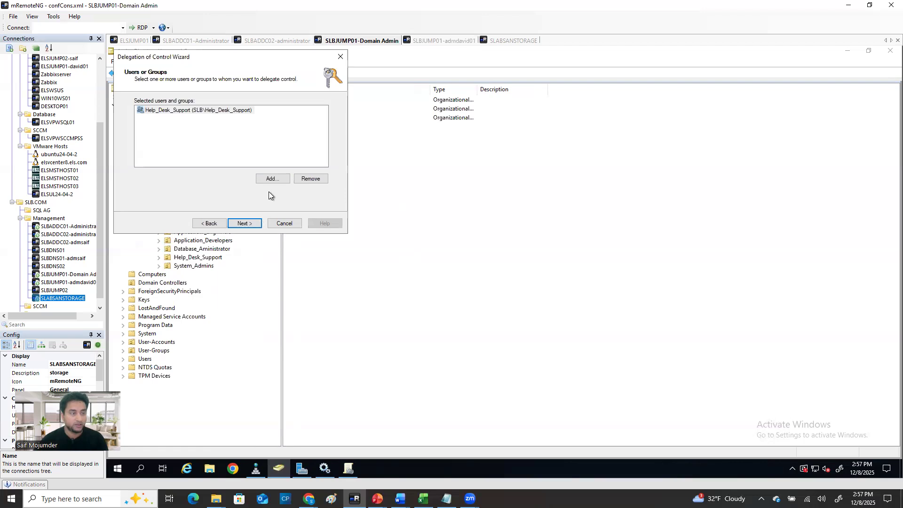
left_click(245, 223)
Create a custom task to delegate, limited to Organizational Unit objects in the folder
left_click(137, 182)
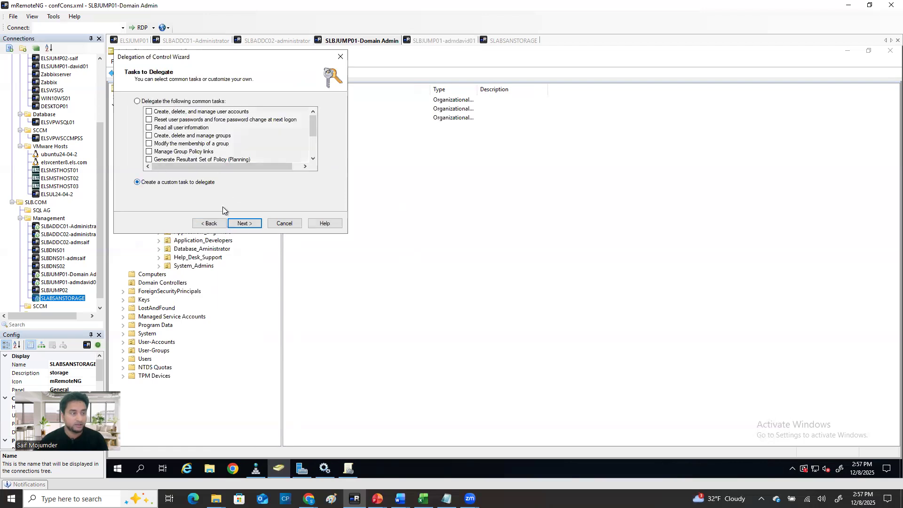
left_click(245, 224)
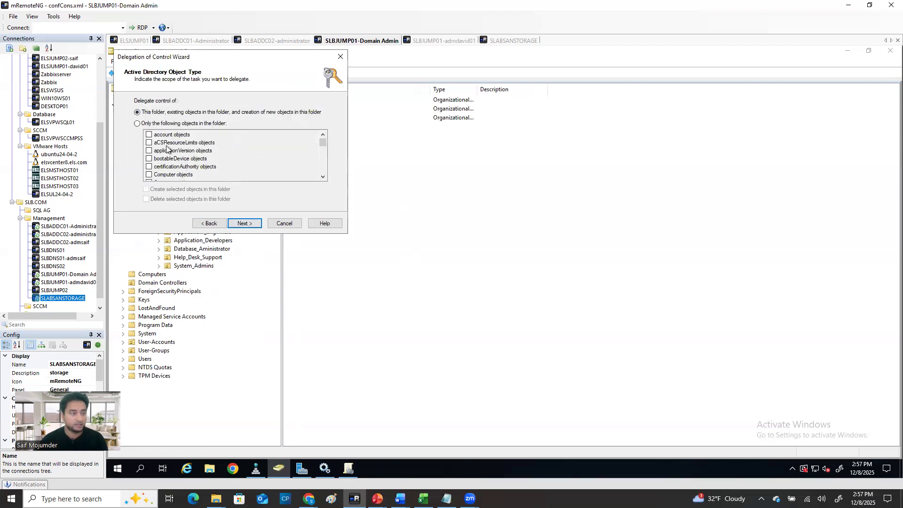
left_click(138, 124)
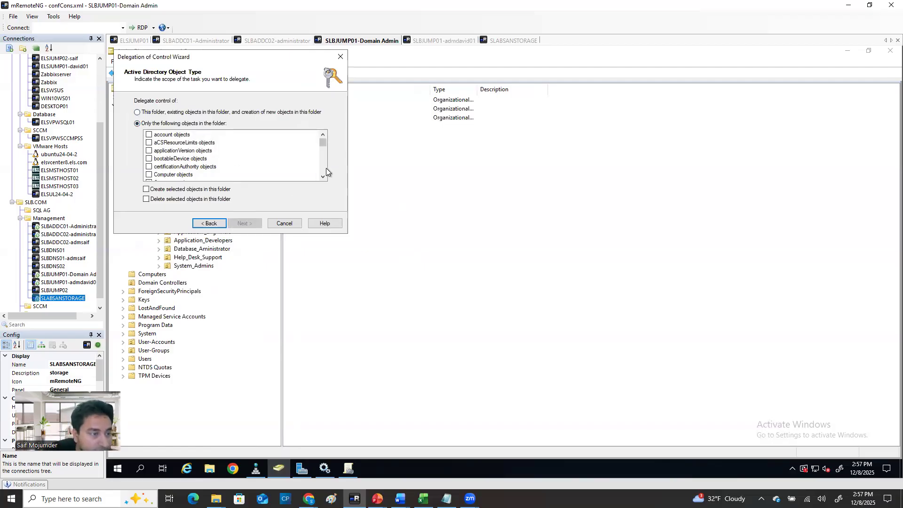
left_click_drag(321, 141, 321, 177)
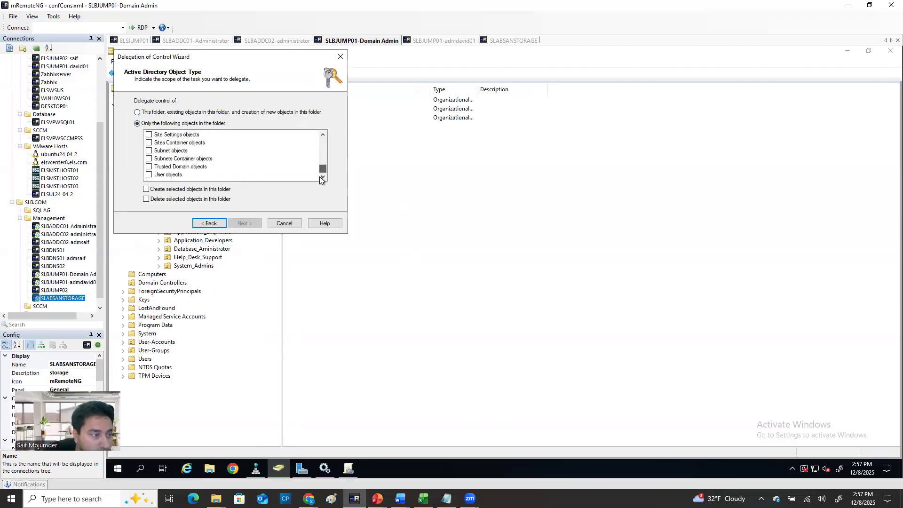
scroll(168, 157, "up", 2)
scroll(172, 159, "up", 2)
left_click(151, 135)
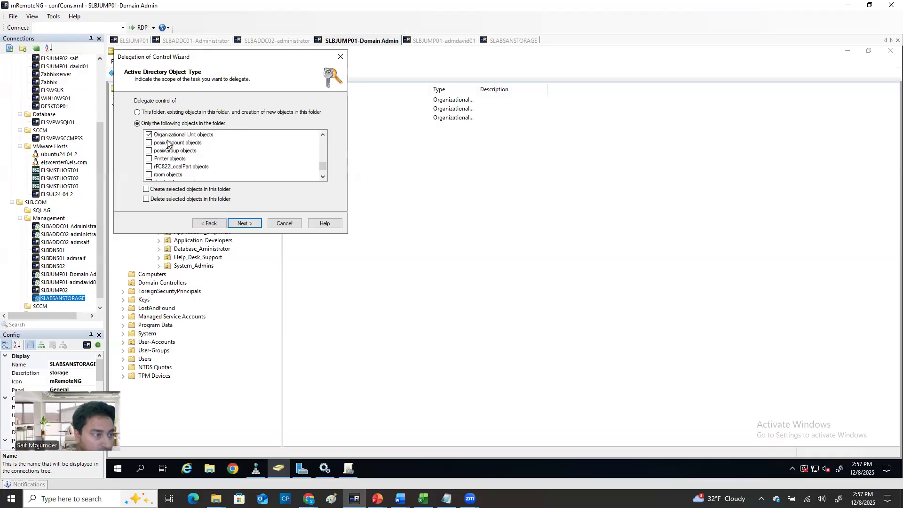
left_click(244, 223)
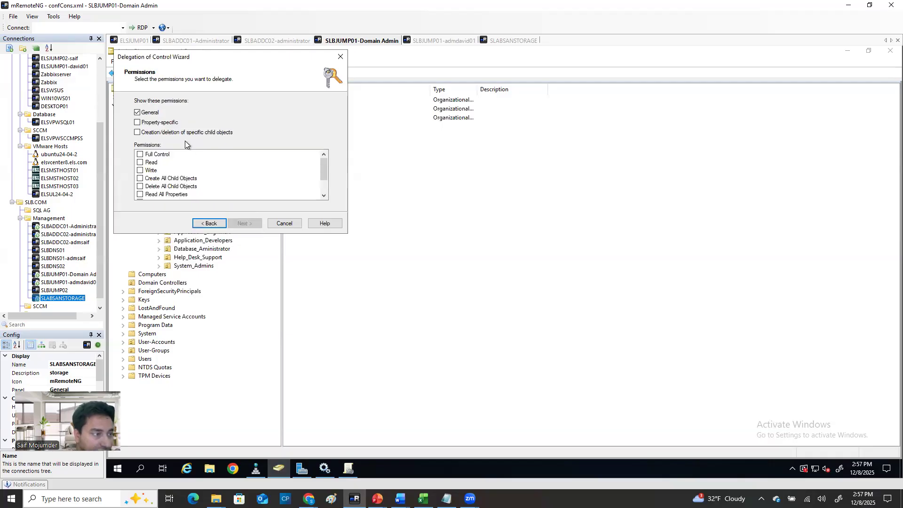
Grant Read, Write, Create All Child Objects and Read All Properties with general and property-specific permissions shown, and complete the delegation
left_click(159, 122)
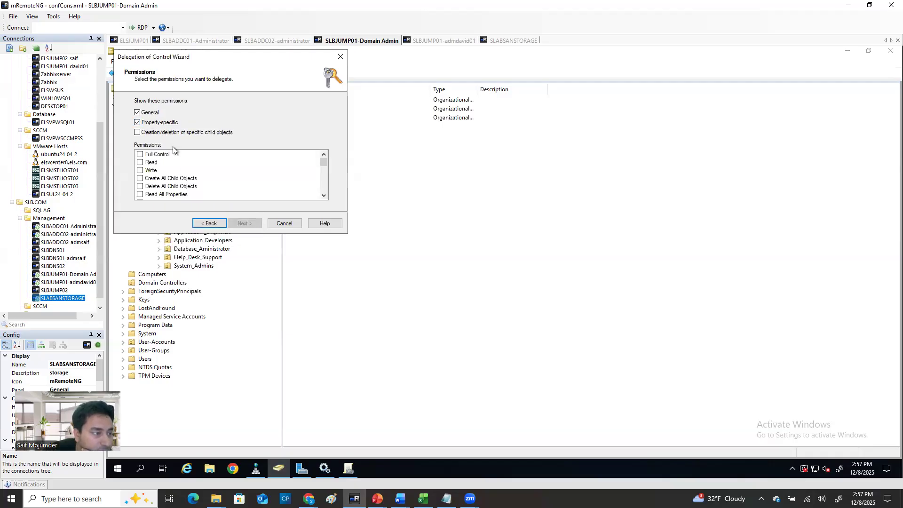
left_click(140, 163)
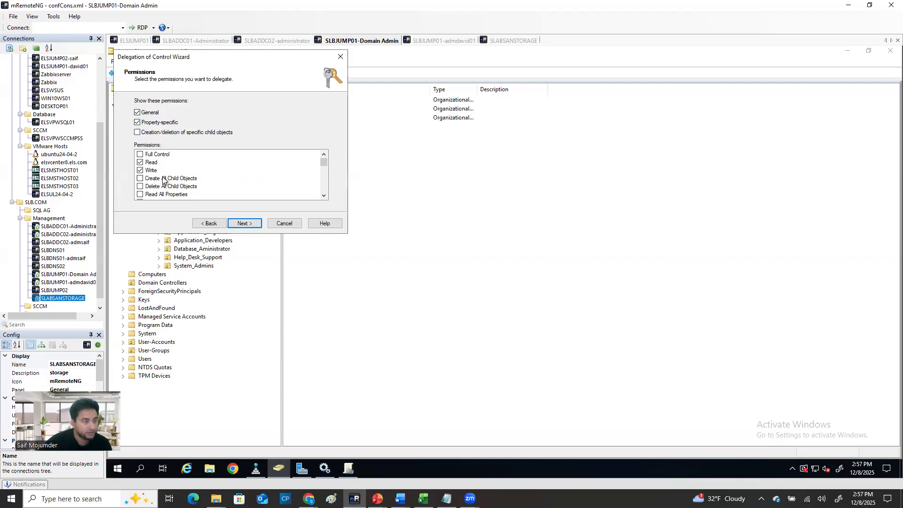
left_click(140, 179)
scroll(168, 191, "down", 1)
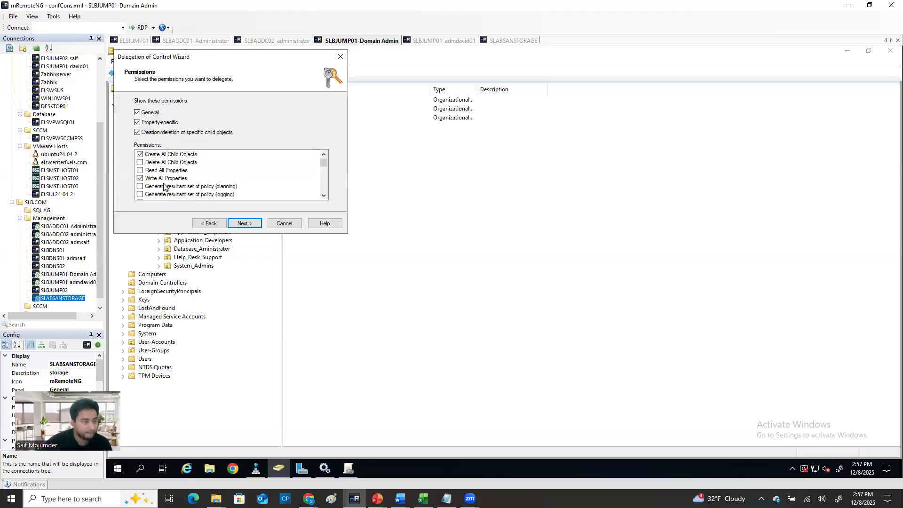
left_click(139, 171)
scroll(198, 190, "down", 5)
scroll(194, 192, "down", 12)
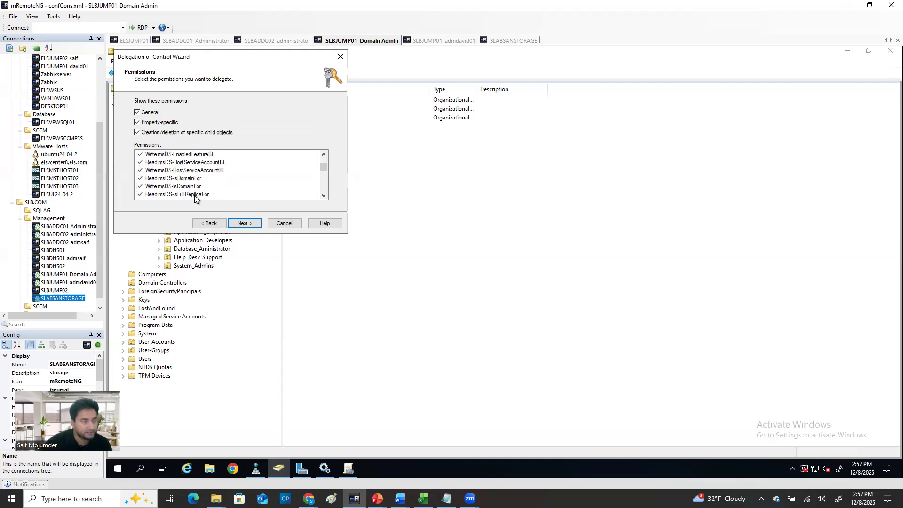
left_click(137, 132)
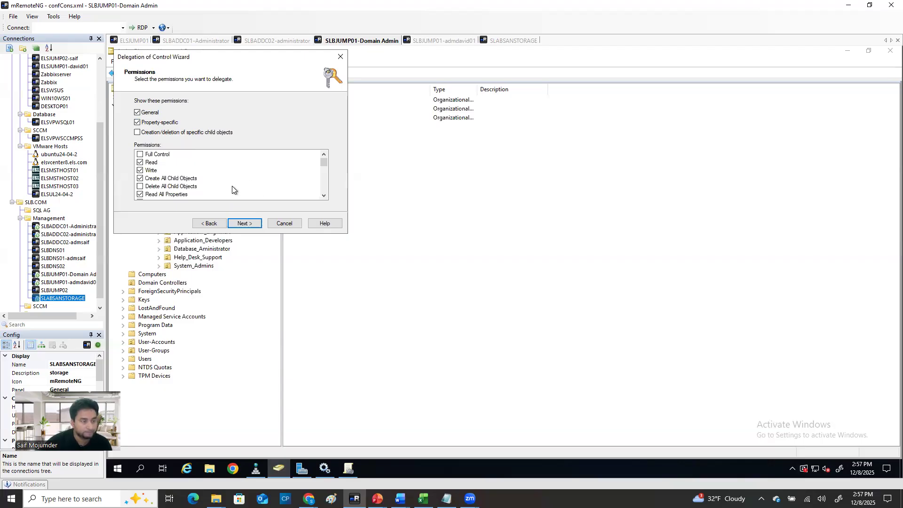
left_click(249, 224)
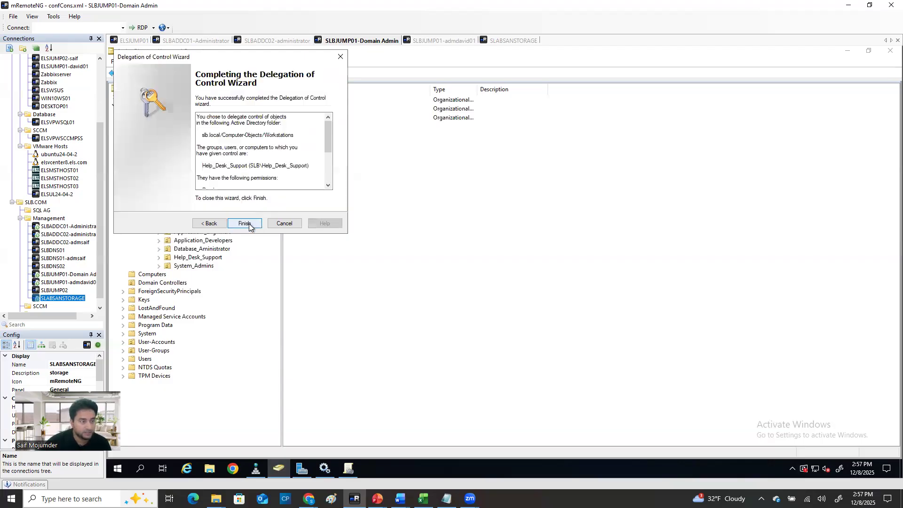
left_click(245, 224)
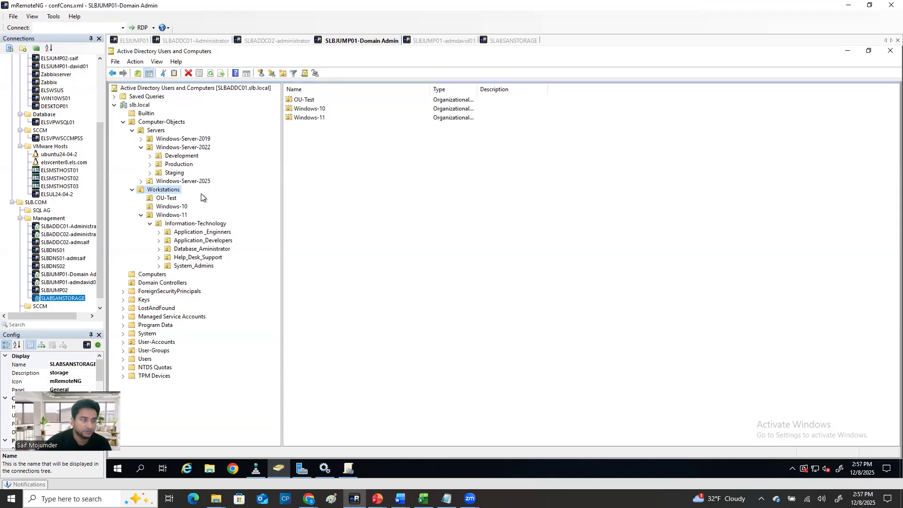
Check which new object types the Domain Admin can create in the Workstations OU
right_click(175, 190)
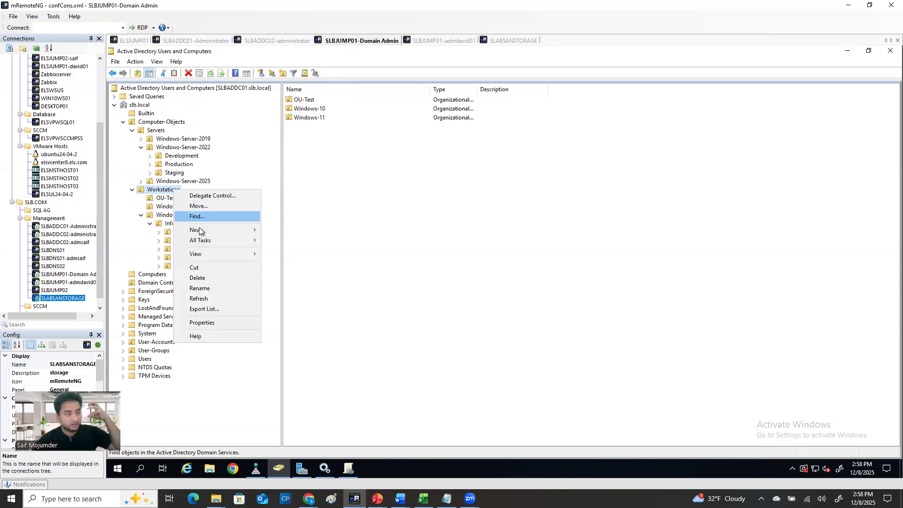
mouse_move(221, 230)
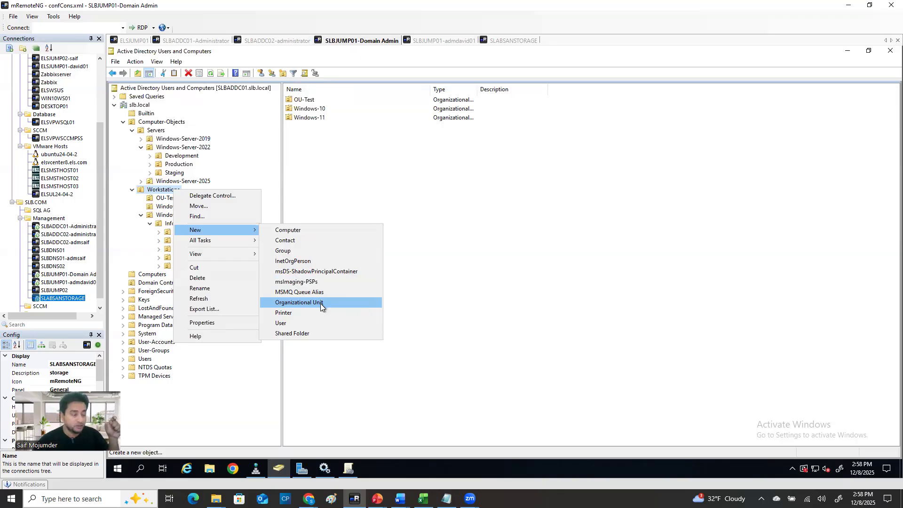
left_click(534, 165)
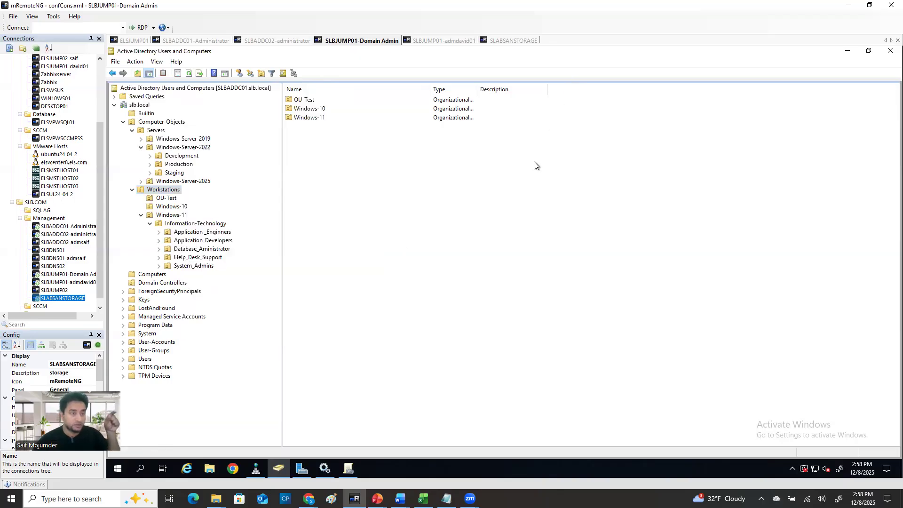
Review the members of the Help_Desk_Support group in the IT-Admin OU under User-Groups
left_click(124, 350)
left_click(166, 376)
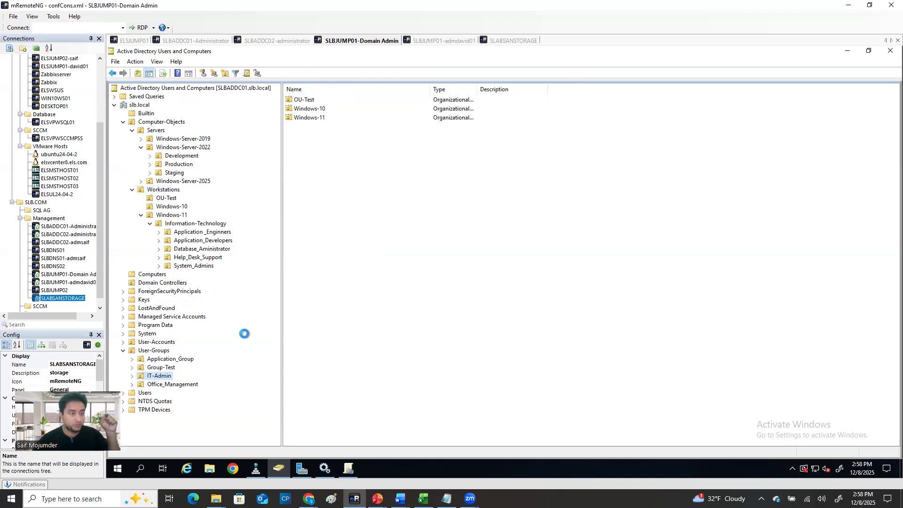
left_click(323, 100)
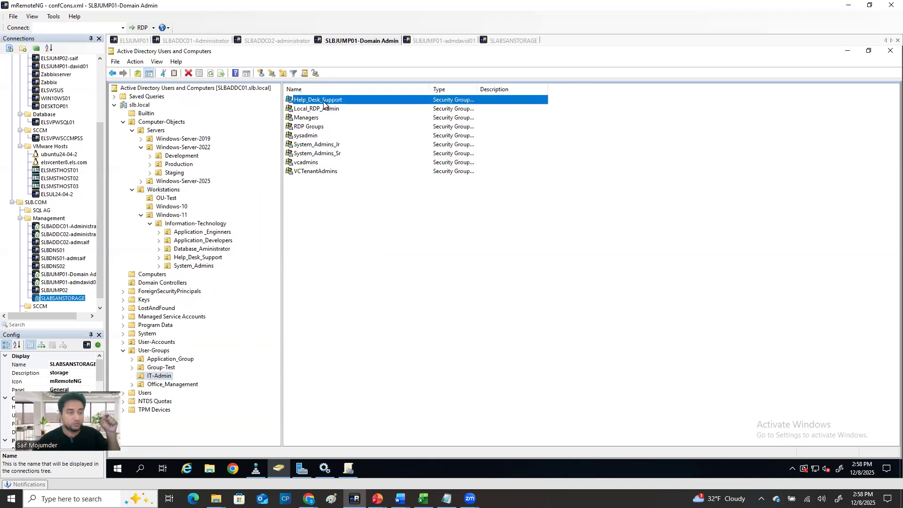
right_click(323, 104)
left_click(365, 194)
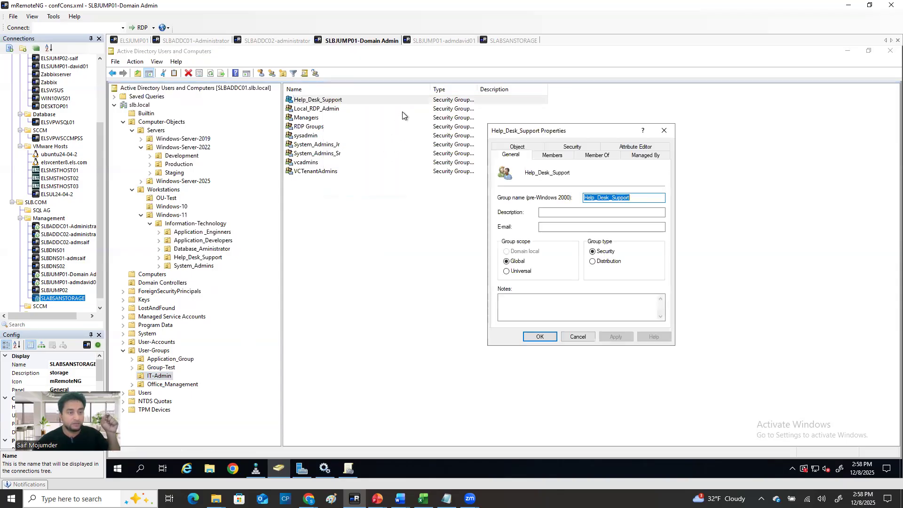
left_click(554, 155)
left_click(521, 190)
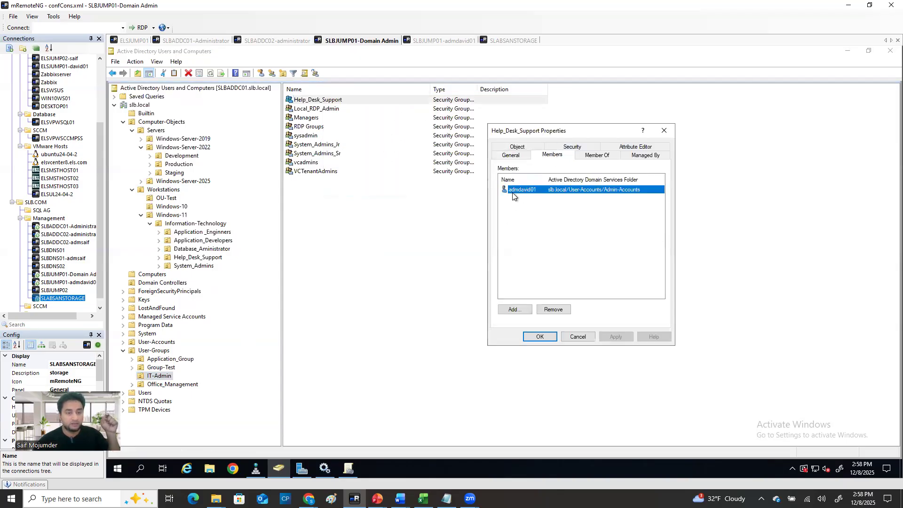
left_click(670, 129)
Switch to the delegated admin's session on SLBJUMP01 and check which new object types can be created in the Workstations OU
left_click(445, 41)
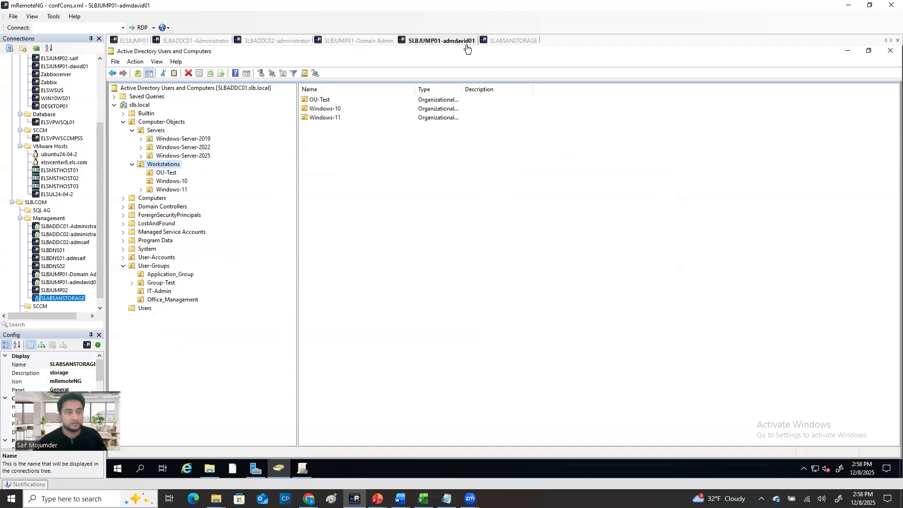
left_click(136, 106)
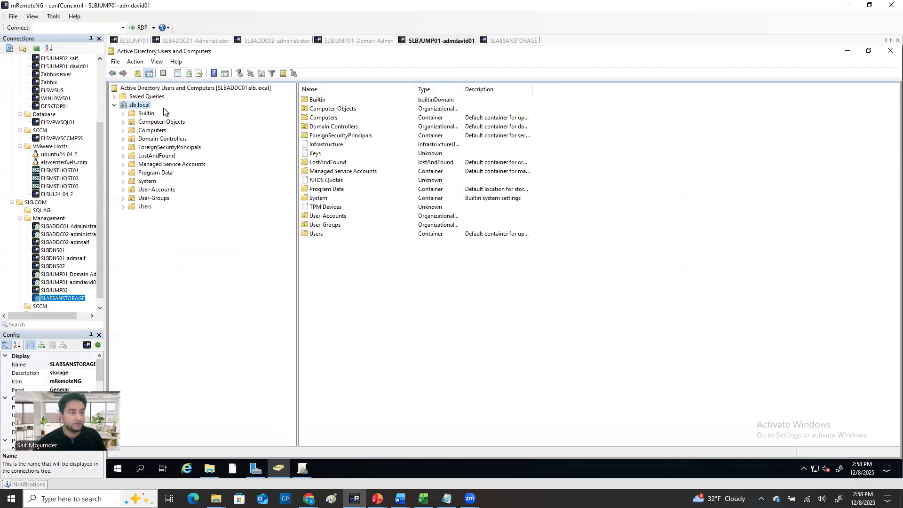
left_click(123, 122)
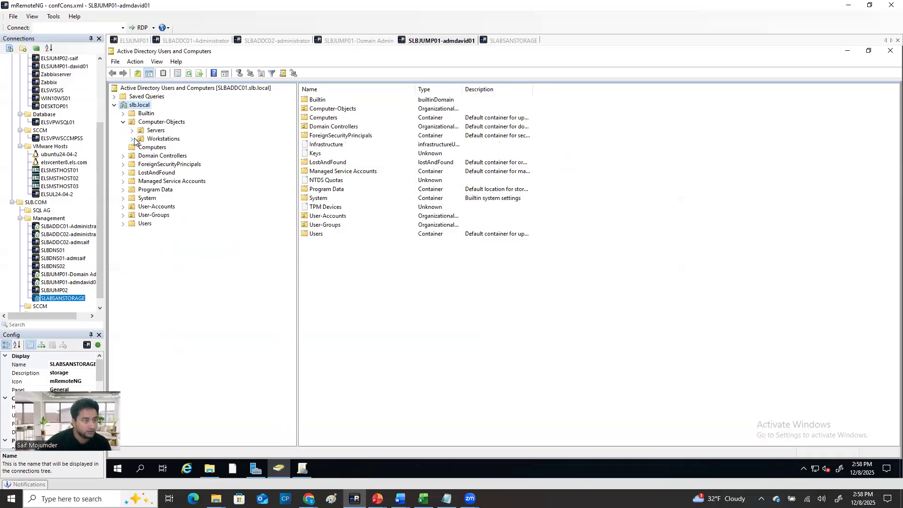
left_click(132, 139)
left_click(163, 138)
right_click(155, 139)
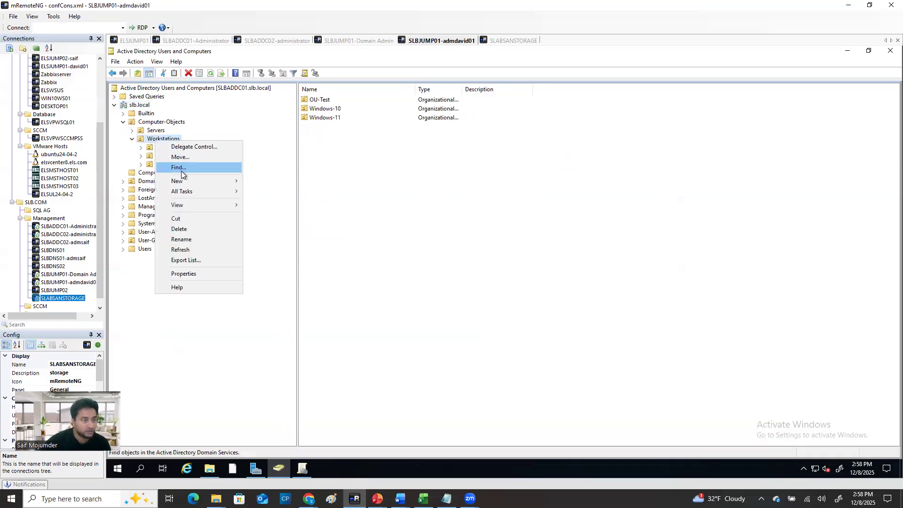
mouse_move(187, 181)
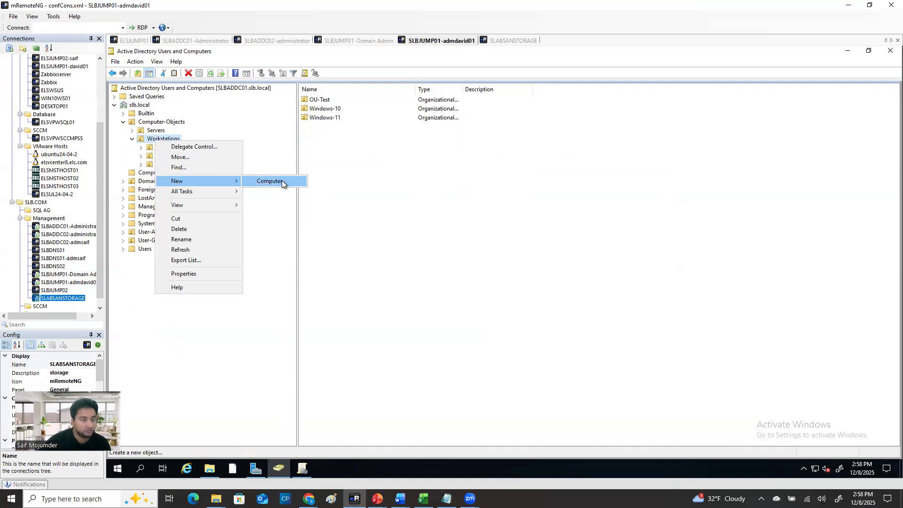
left_click(349, 220)
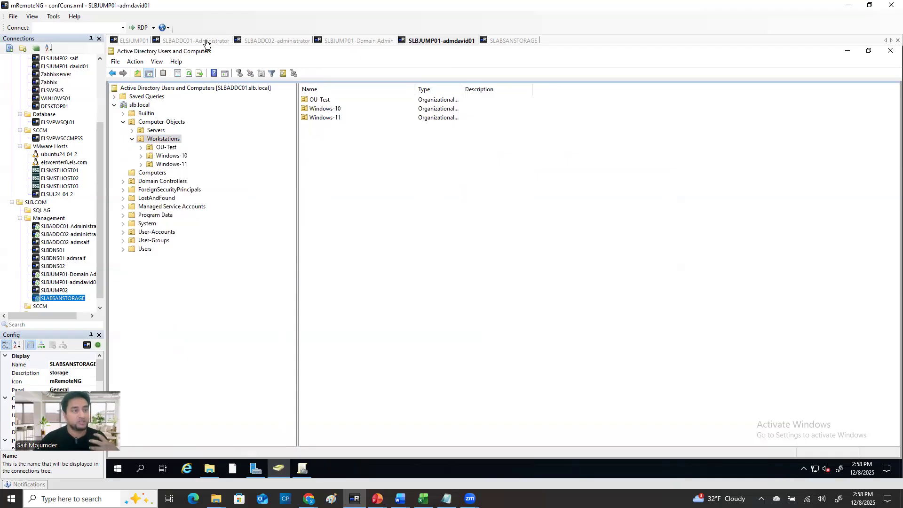
Switch to the SLBADDC01 Administrator session and run repadmin /syncall /AdeP in PowerShell three times to replicate the domain controllers
left_click(206, 41)
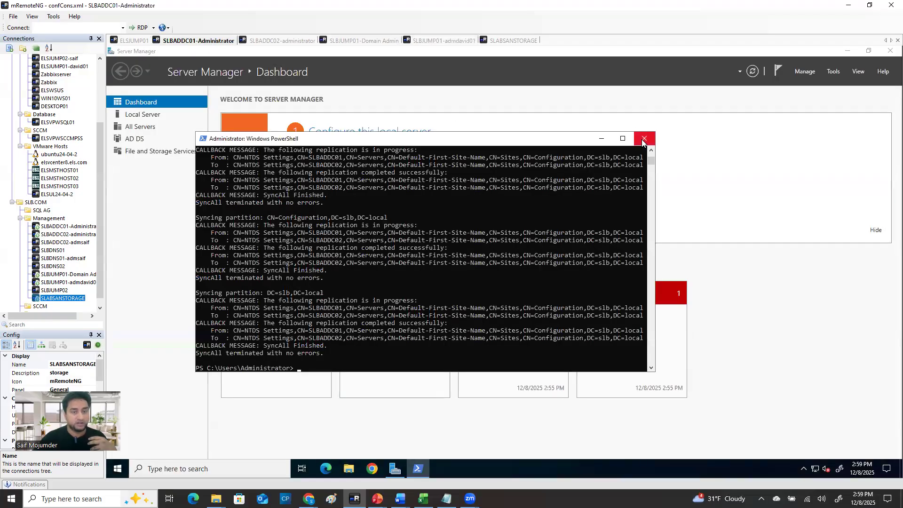
left_click(400, 353)
key("Escape")
key("Up")
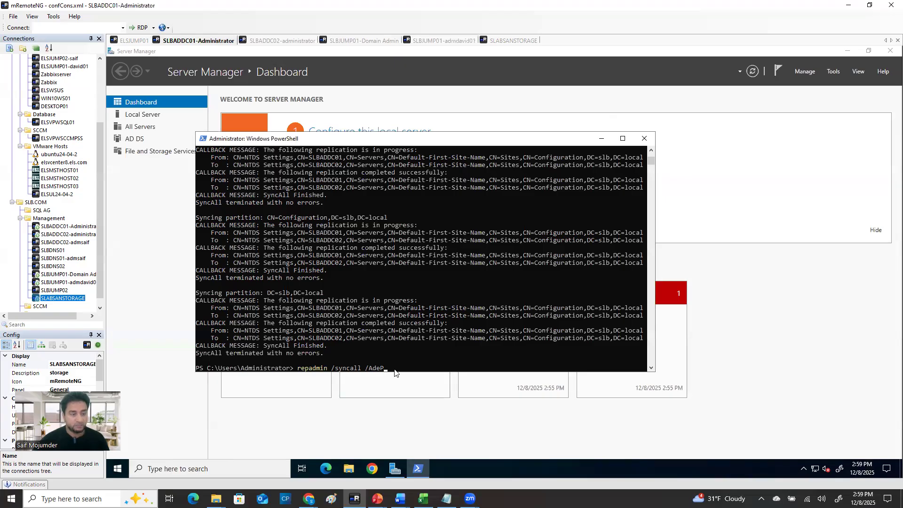
key("Return")
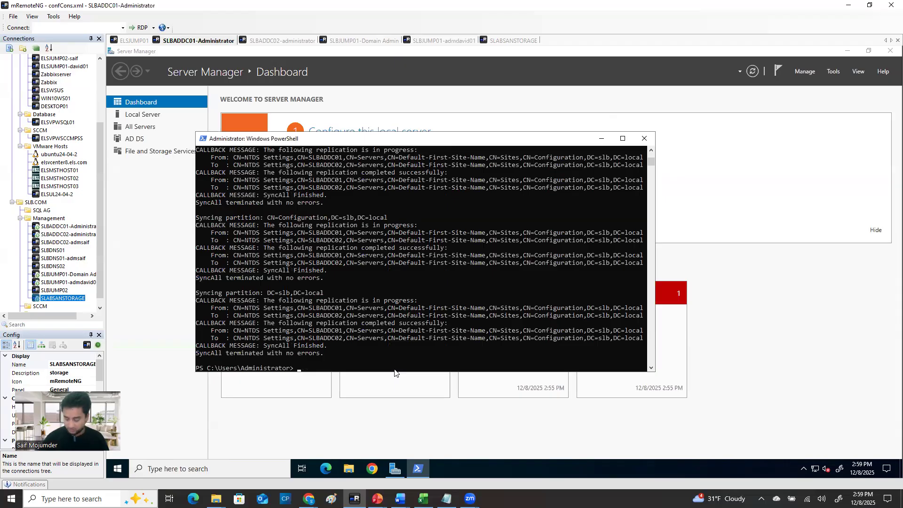
key("Up")
key("Return")
key("Up")
key("Return")
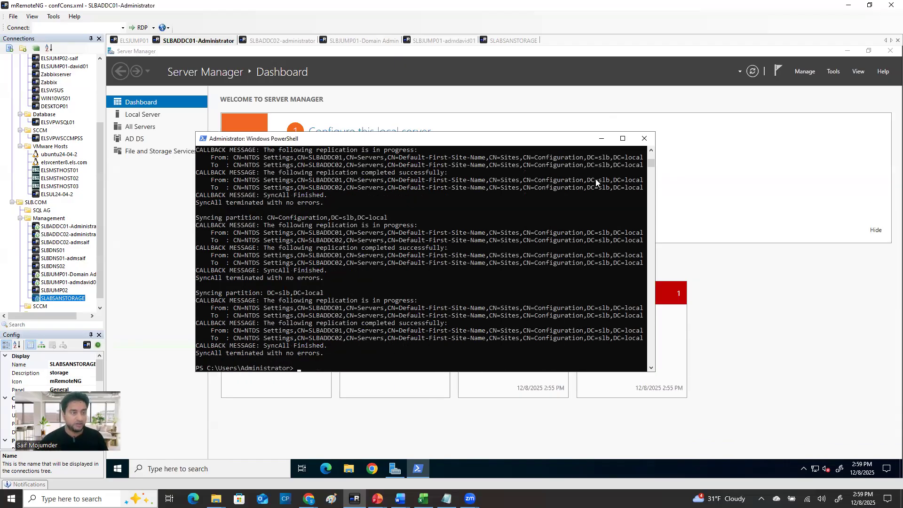
Switch to the Domain Admin session on SLBJUMP01 and refresh the slb.local domain in Active Directory Users and Computers
left_click(284, 42)
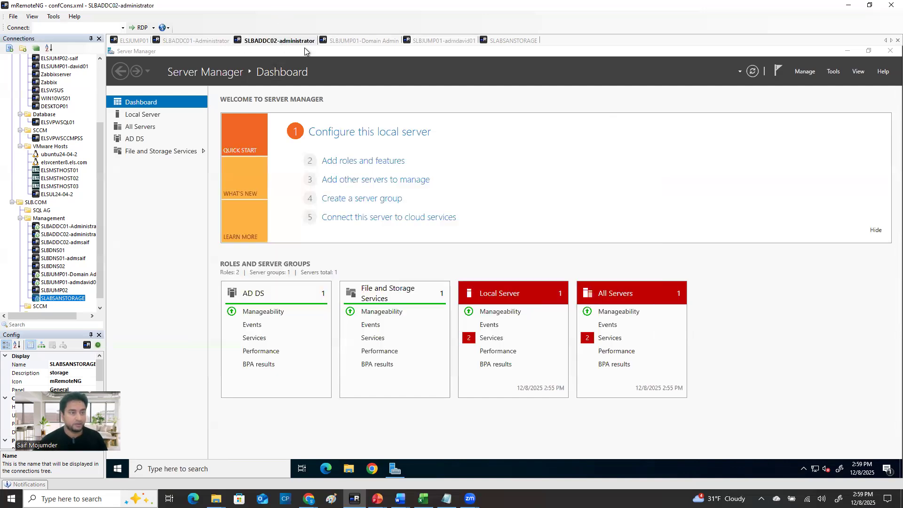
left_click(358, 42)
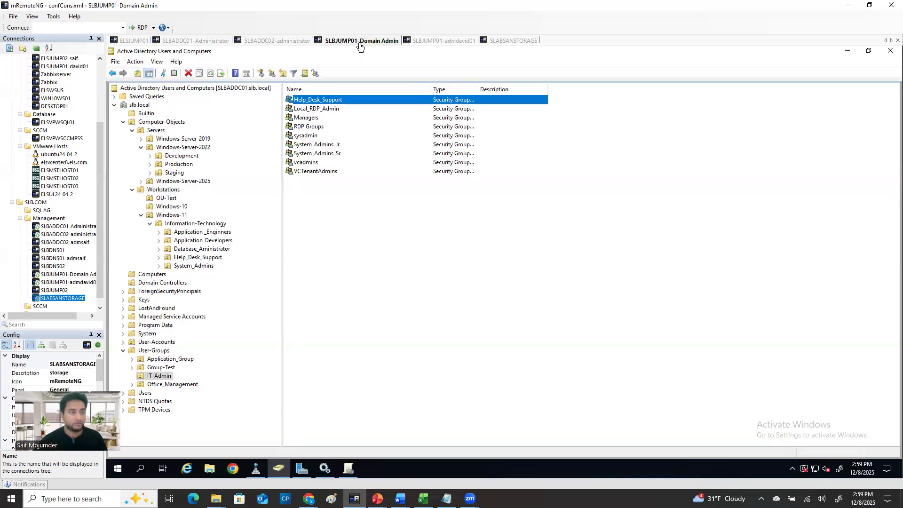
left_click(140, 105)
left_click(188, 74)
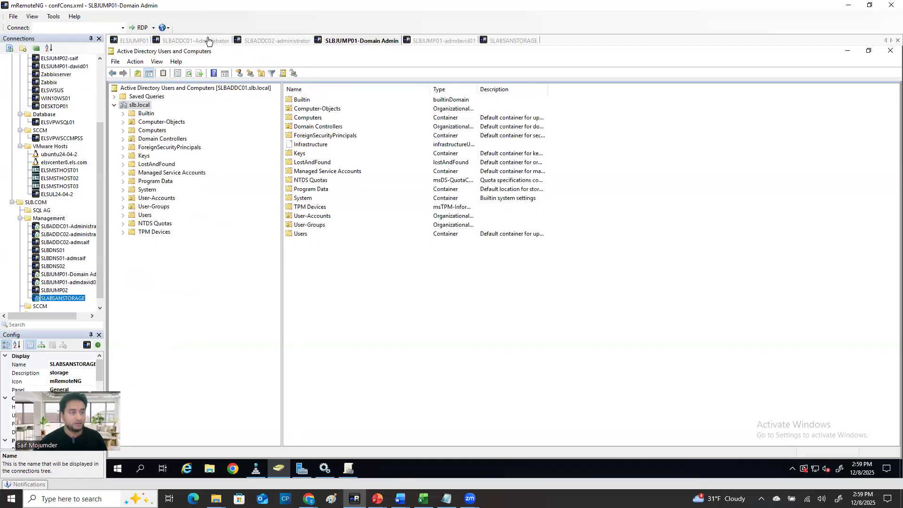
left_click(135, 40)
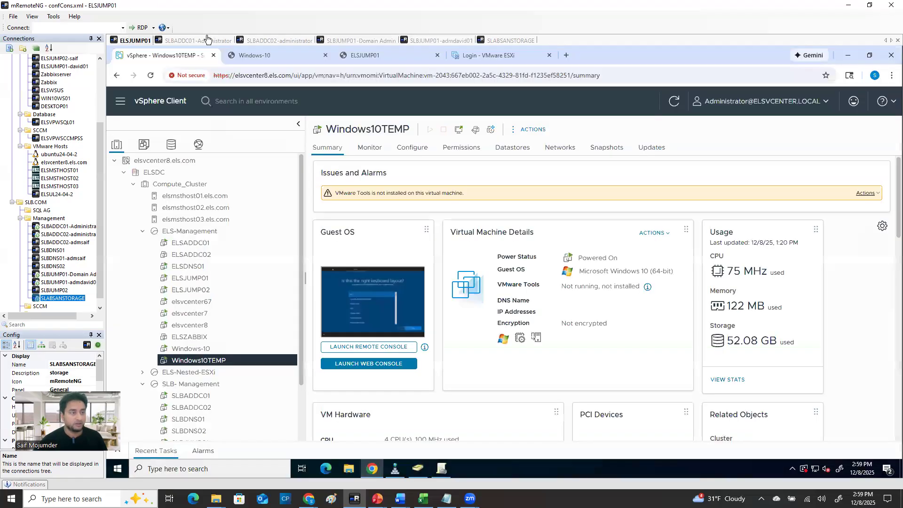
left_click(358, 42)
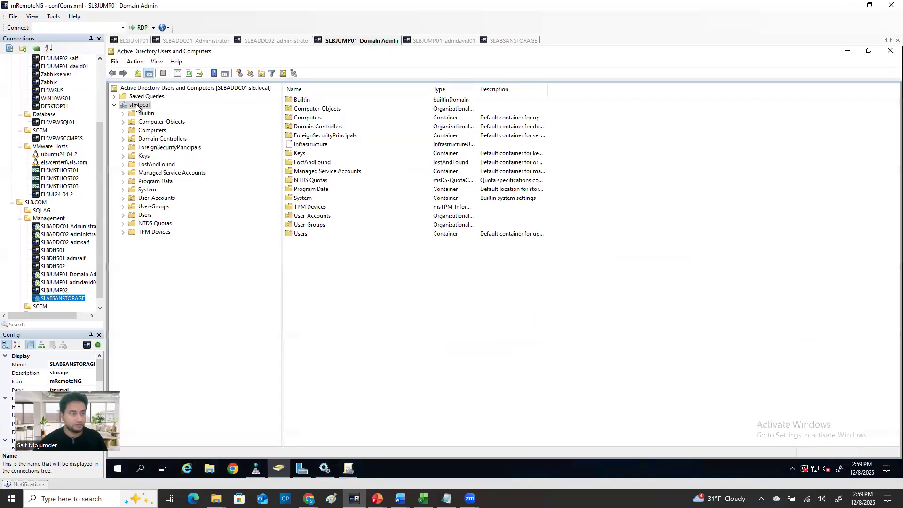
Return to the SLBADDC01 Administrator session and run repadmin /syncall /AdeP once more
left_click(193, 42)
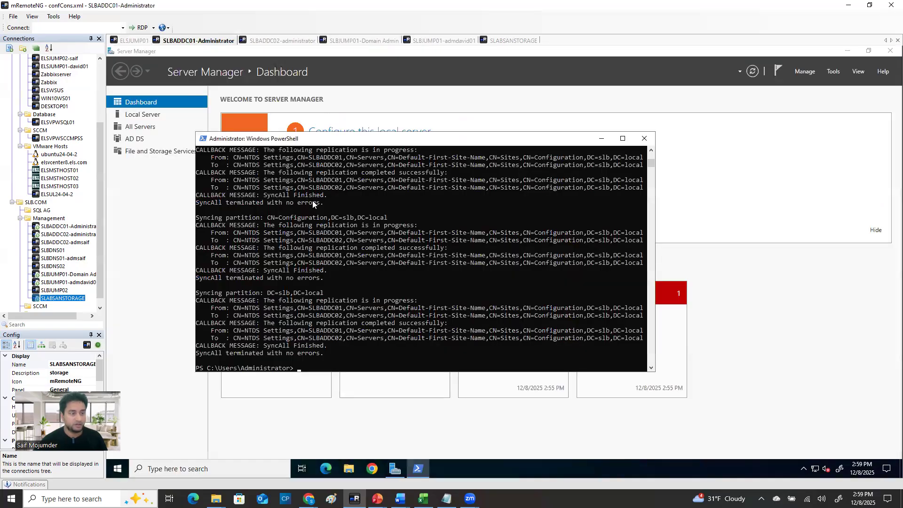
key("Up")
key("Return")
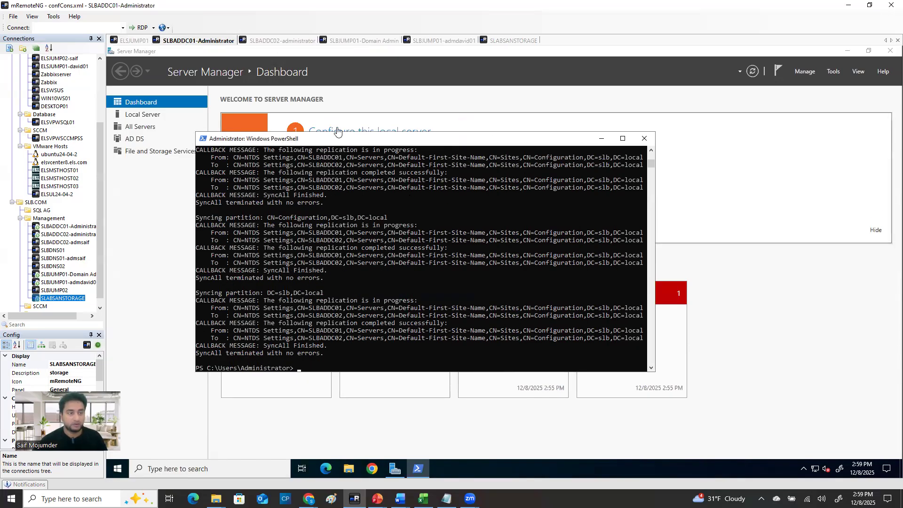
Switch to the delegated admin's session on SLBJUMP01 and reconnect it
left_click(380, 40)
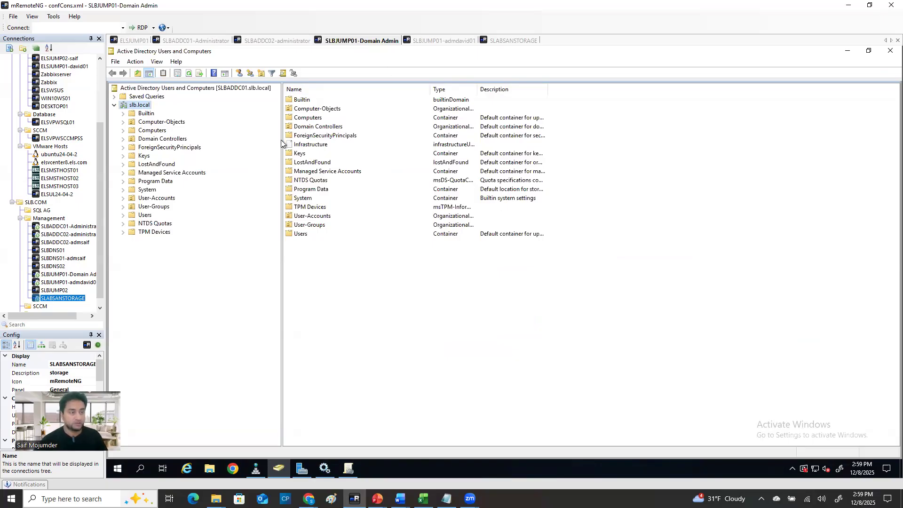
left_click(435, 41)
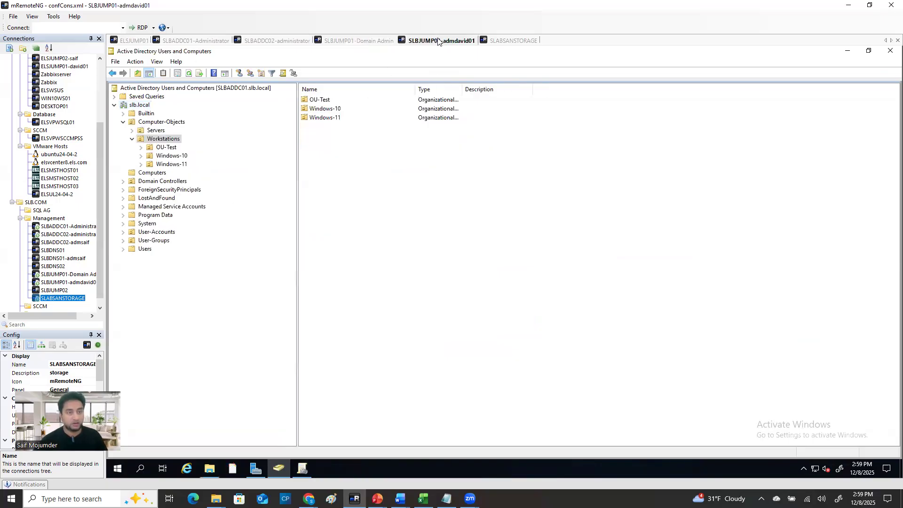
right_click(438, 41)
left_click(475, 111)
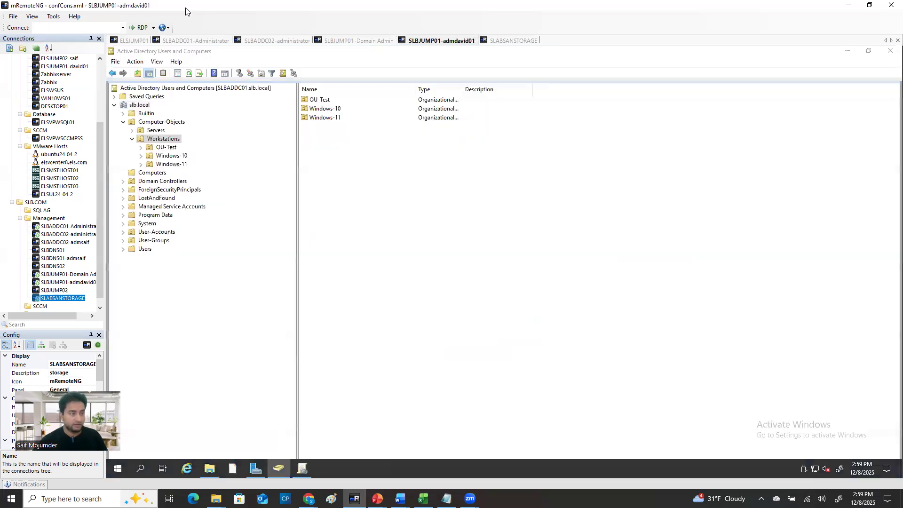
right_click(437, 41)
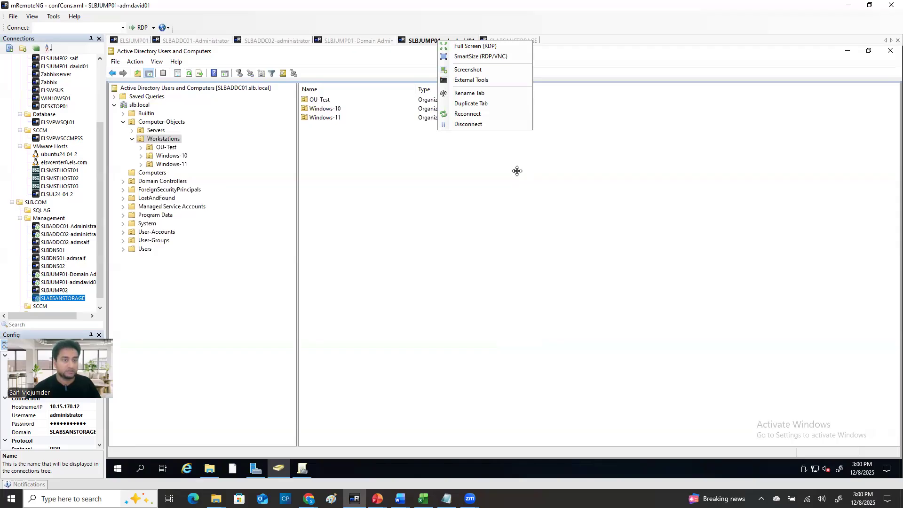
left_click(163, 129)
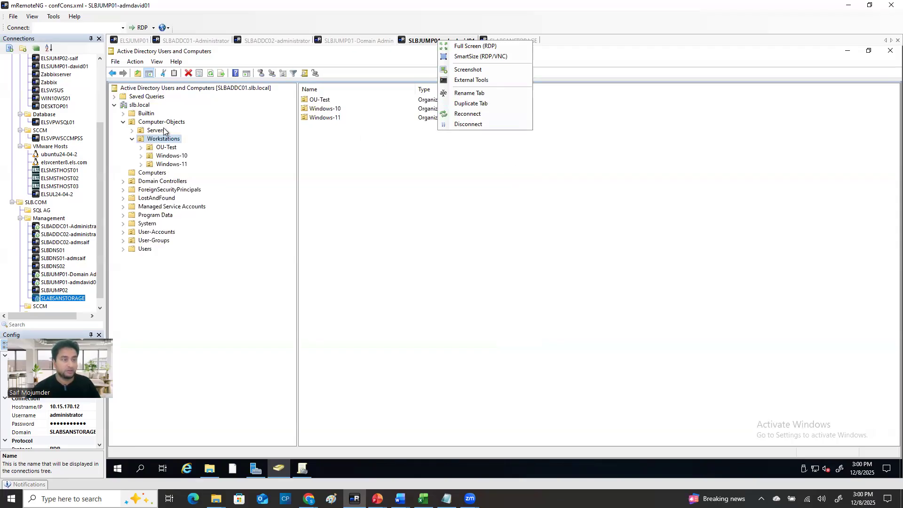
left_click(471, 115)
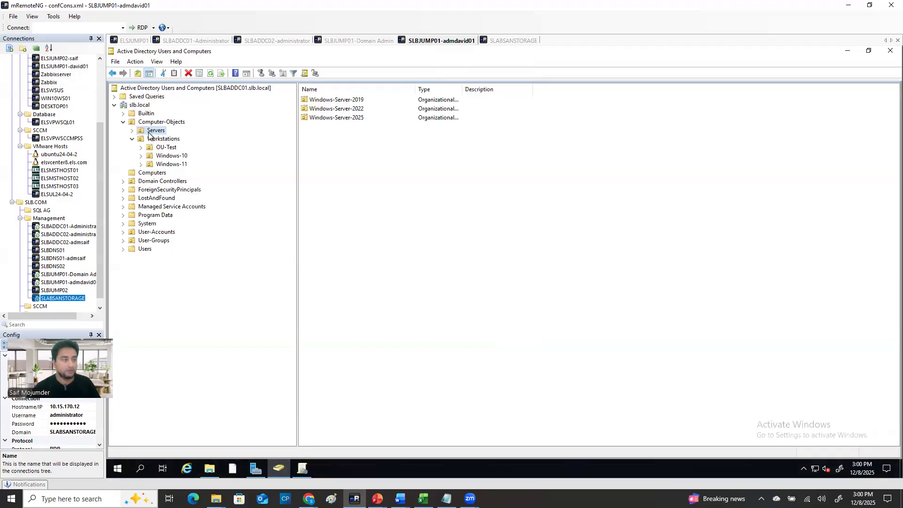
Refresh the slb.local domain, expand Computer-Objects and check which new object types can be created in the Workstations OU
left_click(139, 109)
left_click(188, 73)
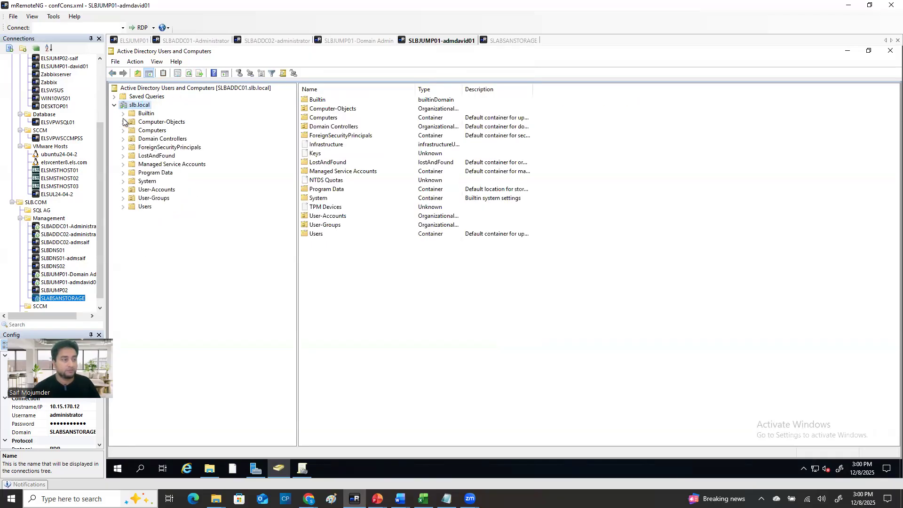
left_click(124, 122)
left_click(133, 138)
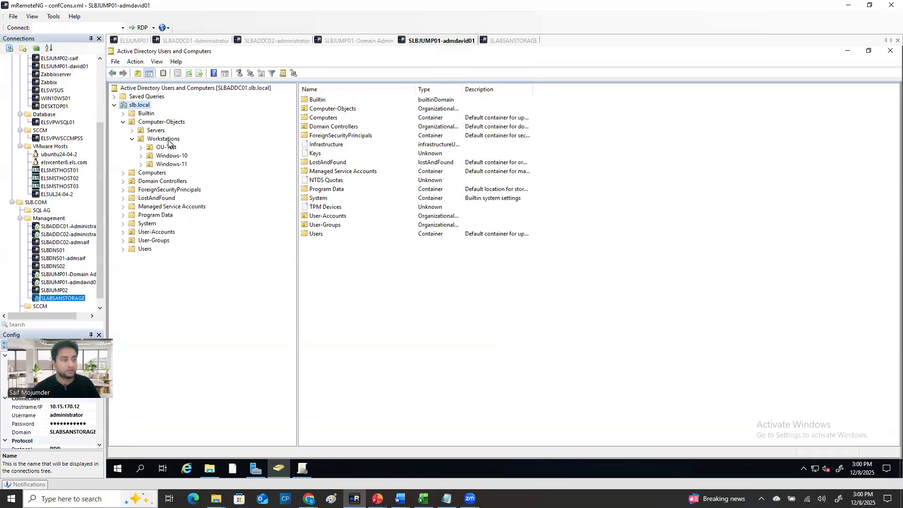
left_click(169, 140)
right_click(168, 140)
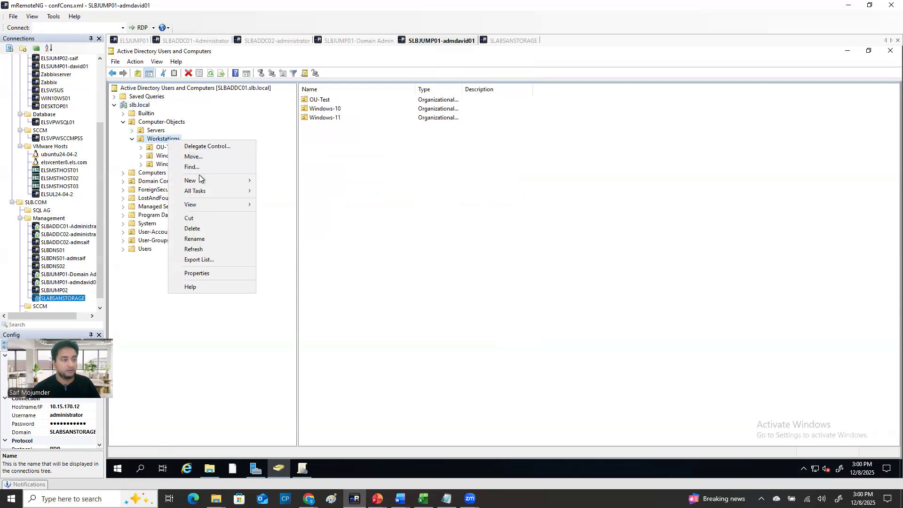
mouse_move(201, 181)
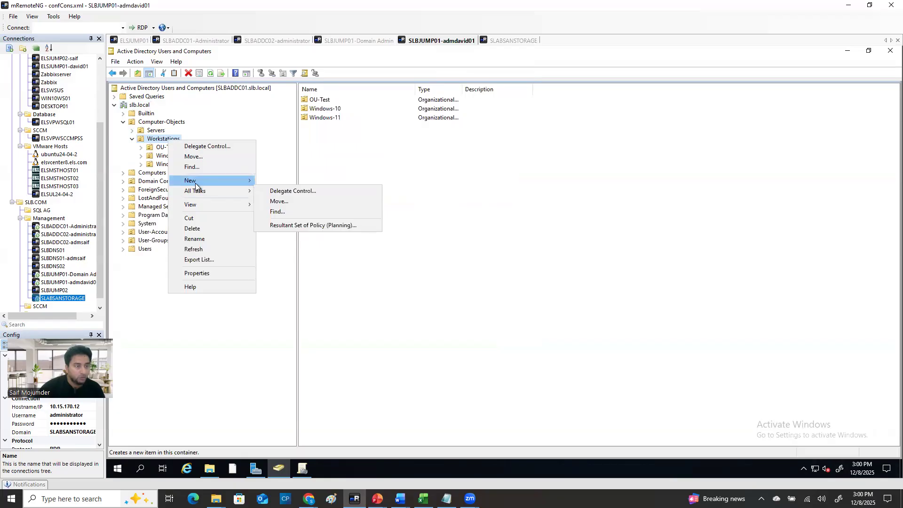
left_click(210, 73)
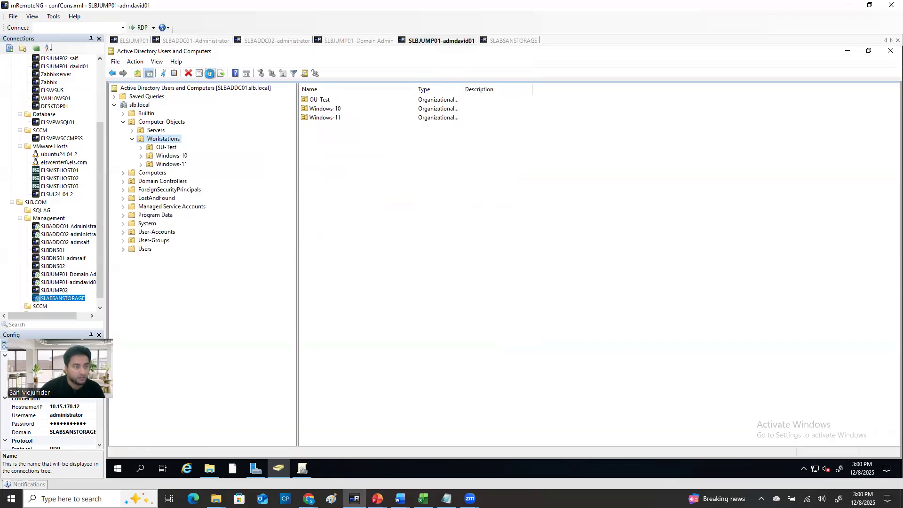
Check which new object types can be created in the OU-Test and Windows-10 OUs under Workstations
left_click(158, 148)
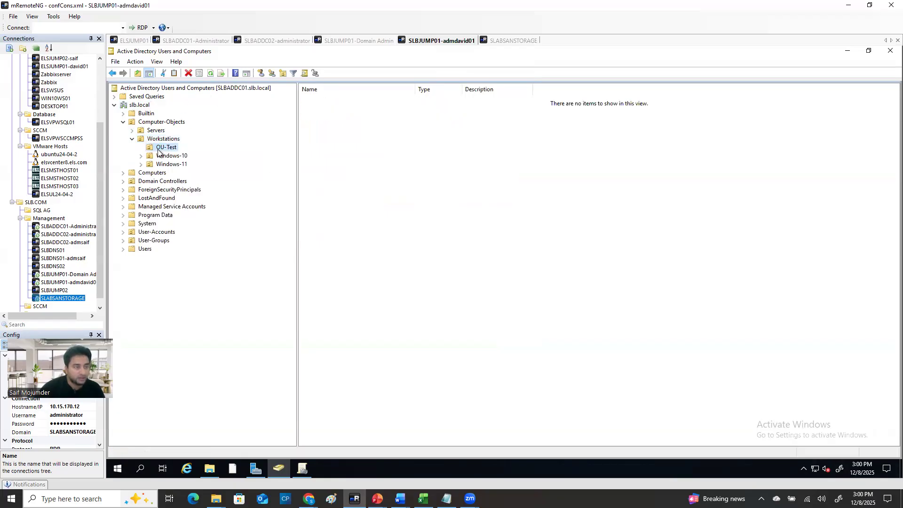
right_click(158, 150)
mouse_move(198, 190)
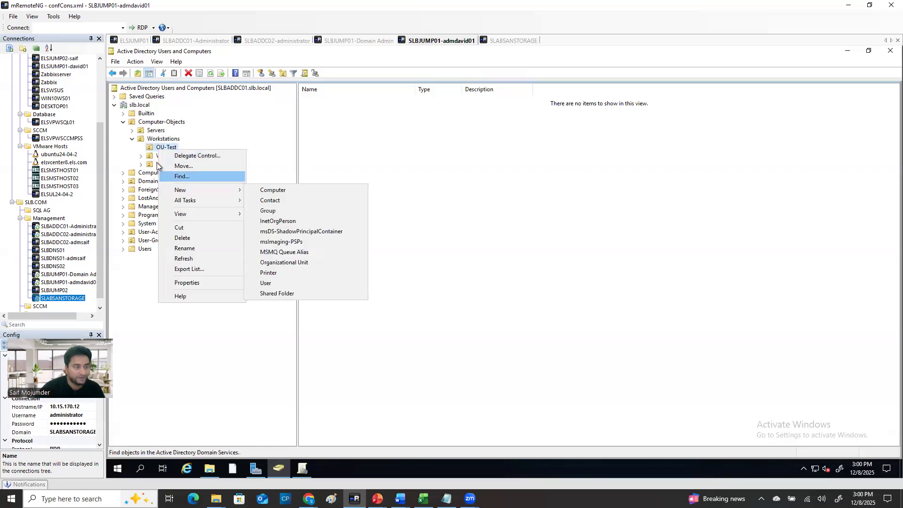
left_click(142, 155)
left_click(174, 156)
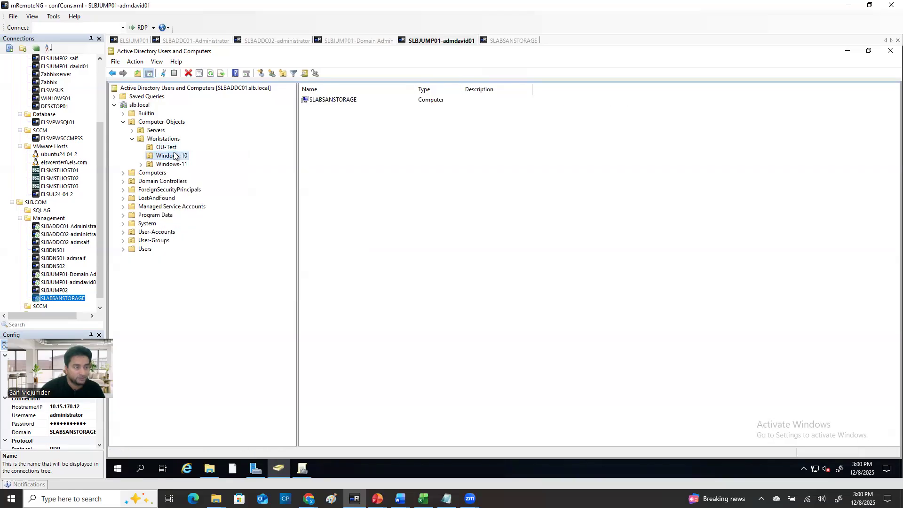
right_click(174, 156)
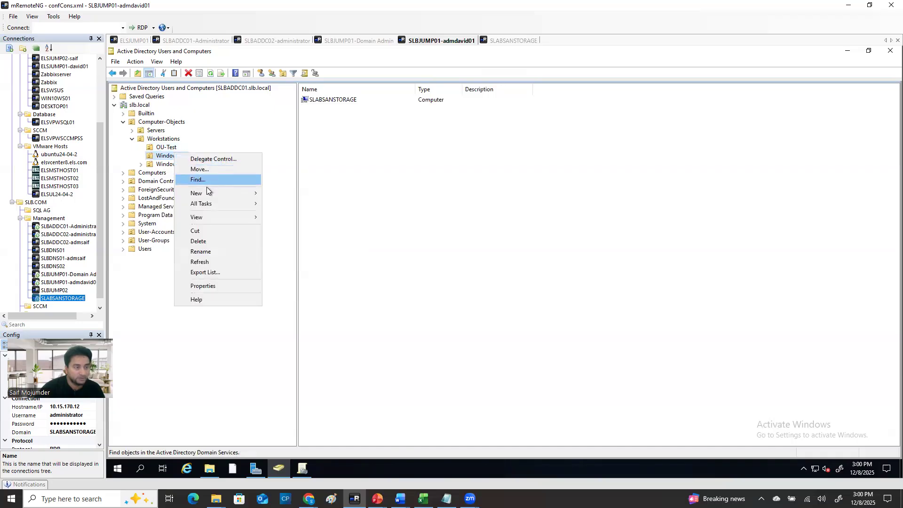
mouse_move(210, 193)
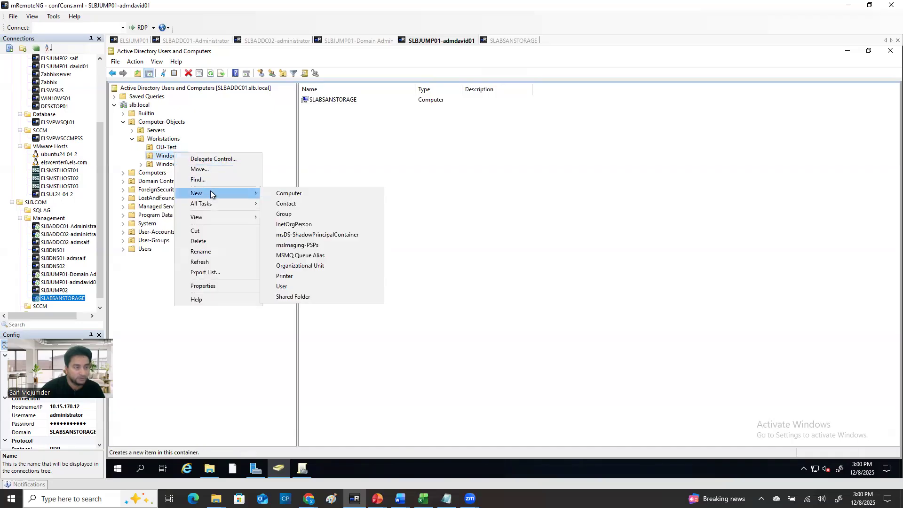
Refresh the Workstations OU and check its available new object types again
left_click(168, 140)
right_click(169, 140)
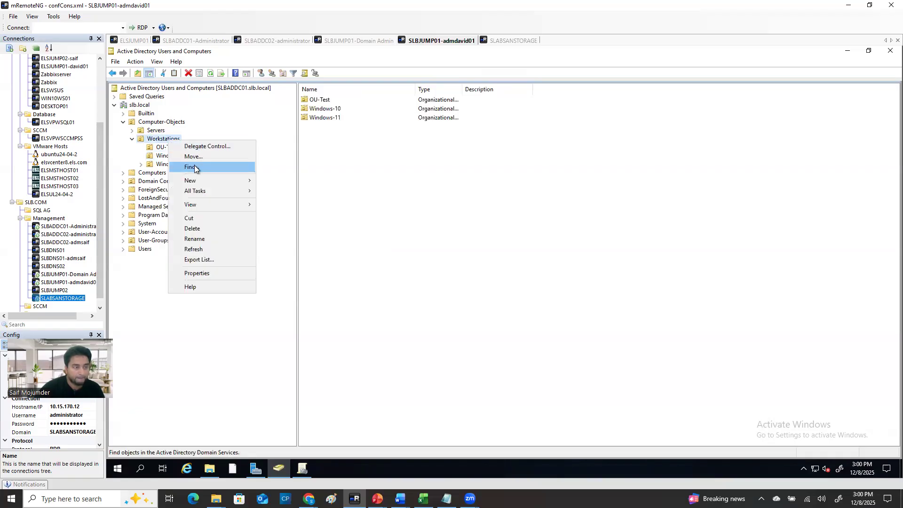
mouse_move(199, 182)
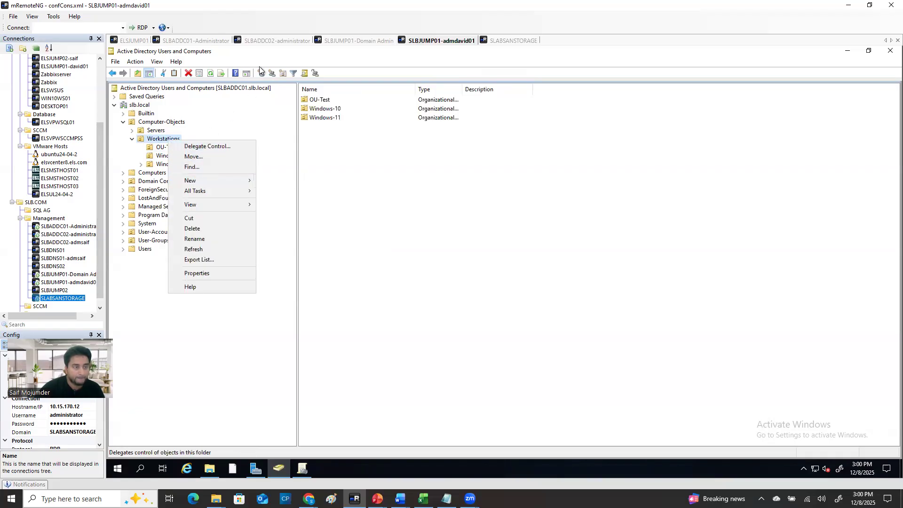
left_click(212, 73)
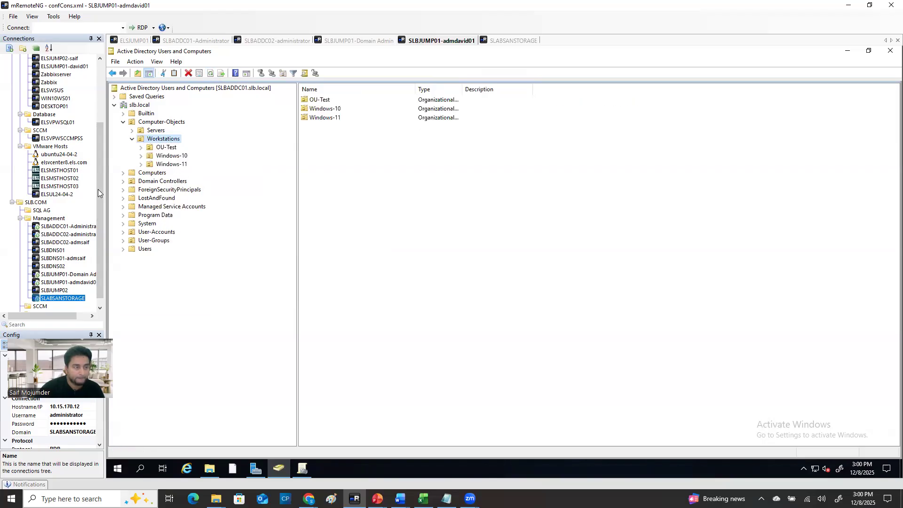
right_click(168, 141)
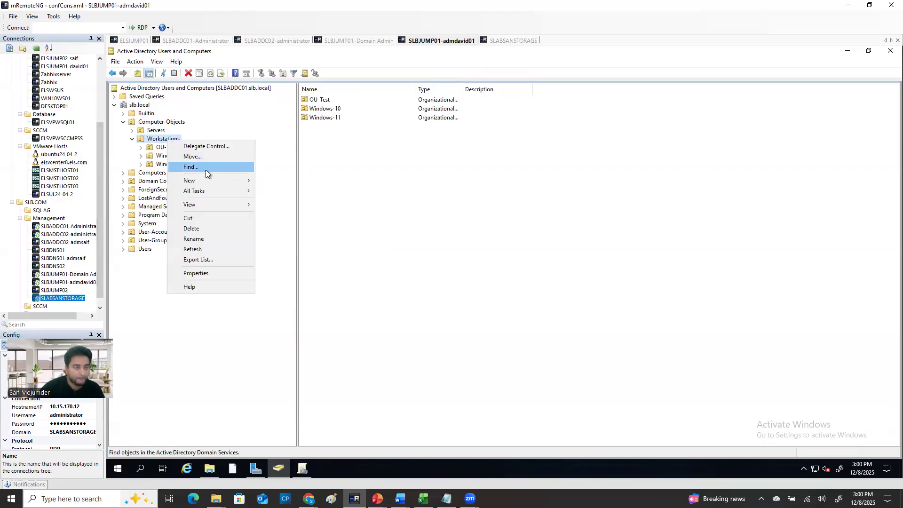
mouse_move(205, 177)
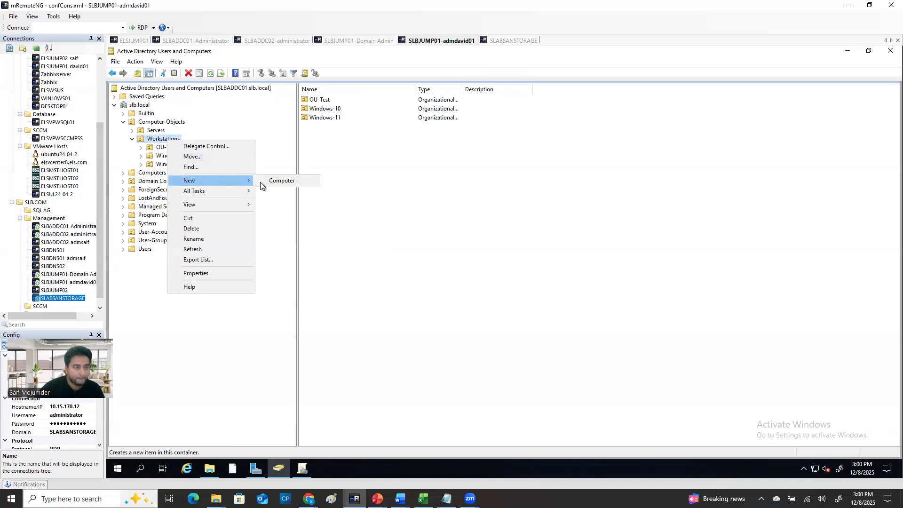
Create an organizational unit named sdfsdfdsfsdfsdfdsf inside the OU-Test OU
left_click(149, 148)
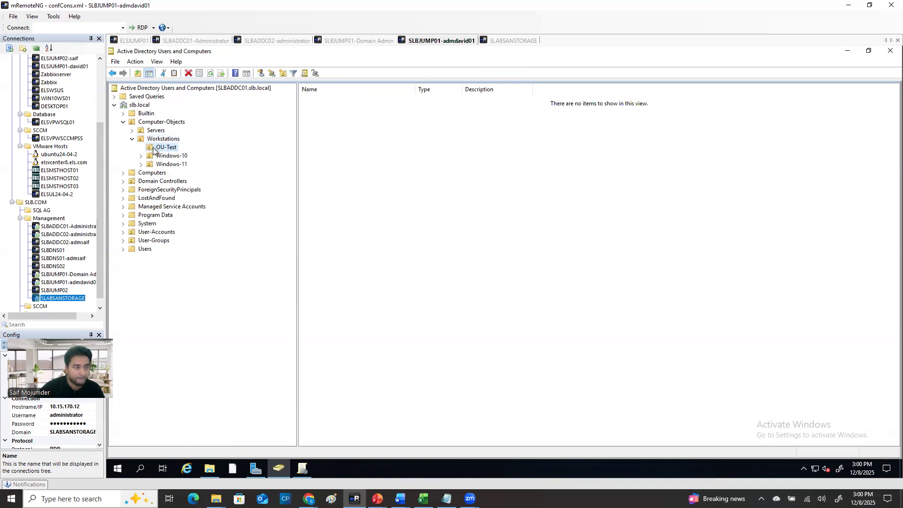
right_click(165, 146)
mouse_move(209, 185)
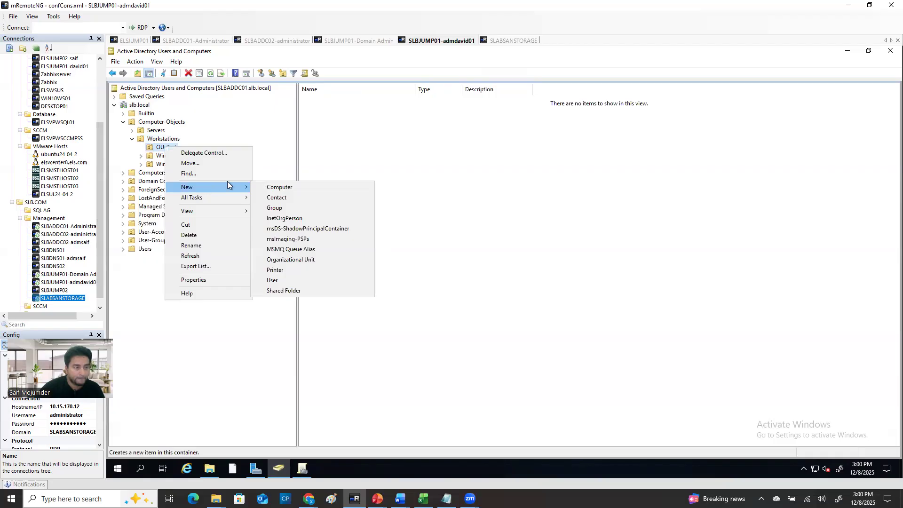
left_click(304, 259)
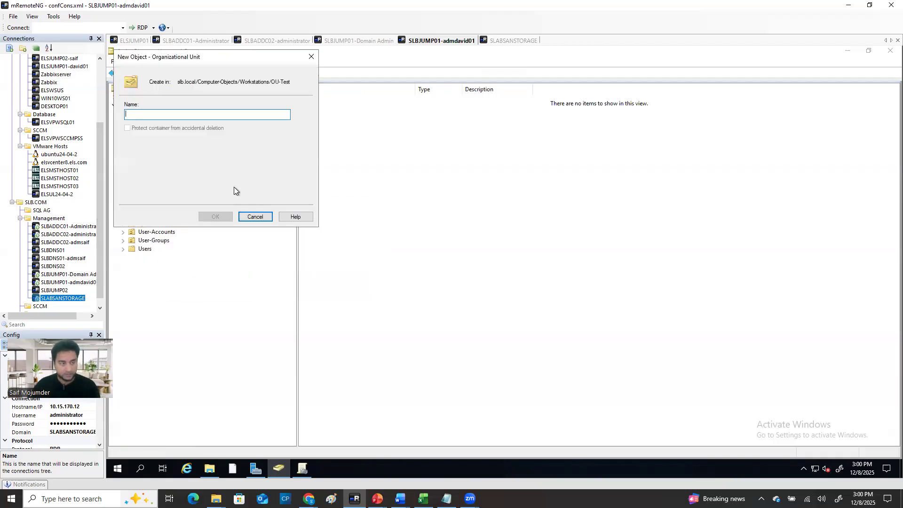
type("sdfsdfdsfsdfsdfdsf")
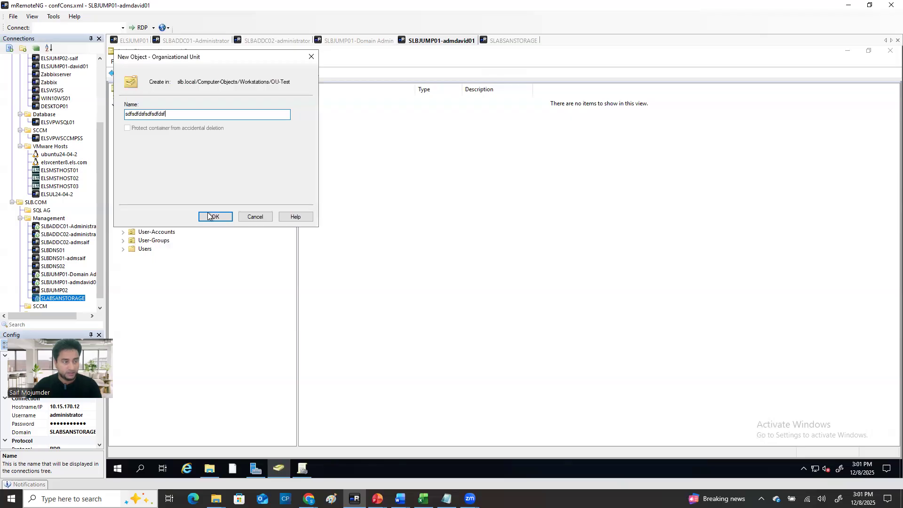
left_click(212, 216)
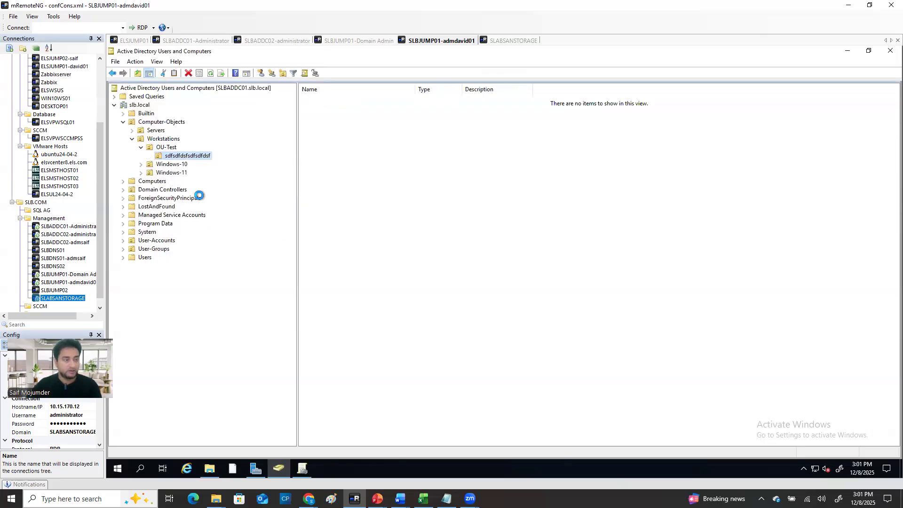
Create an organizational unit named sdfsdfdsfdf inside the Windows-11 OU with protection from accidental deletion turned off
left_click(178, 171)
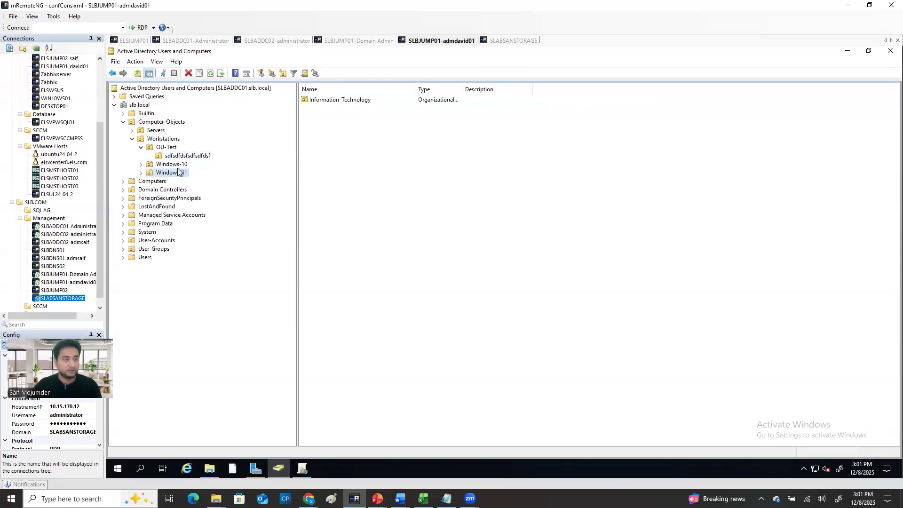
right_click(177, 171)
mouse_move(214, 211)
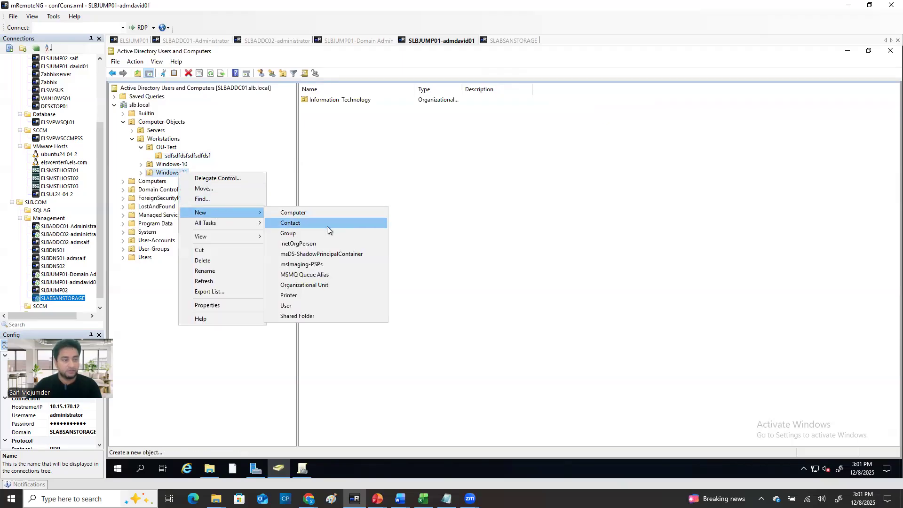
left_click(307, 285)
type("sdfsdfdsfdf")
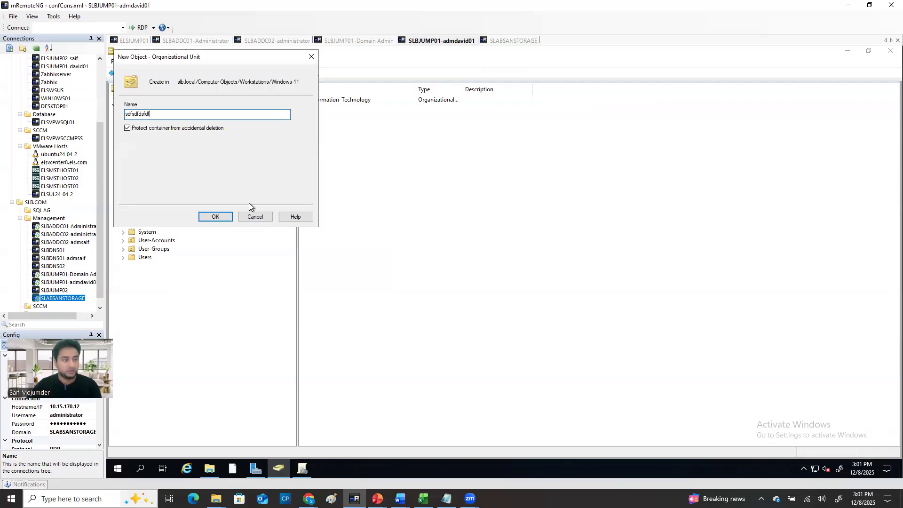
left_click(127, 128)
left_click(214, 216)
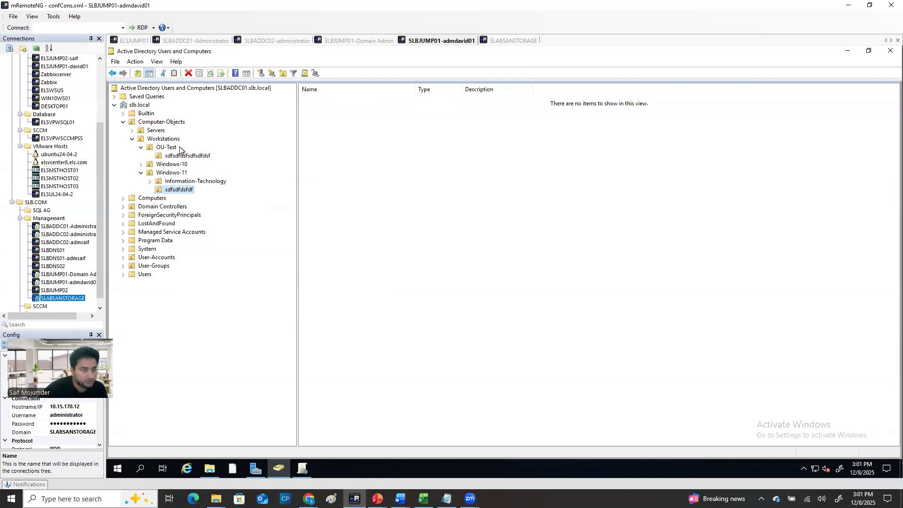
left_click(175, 184)
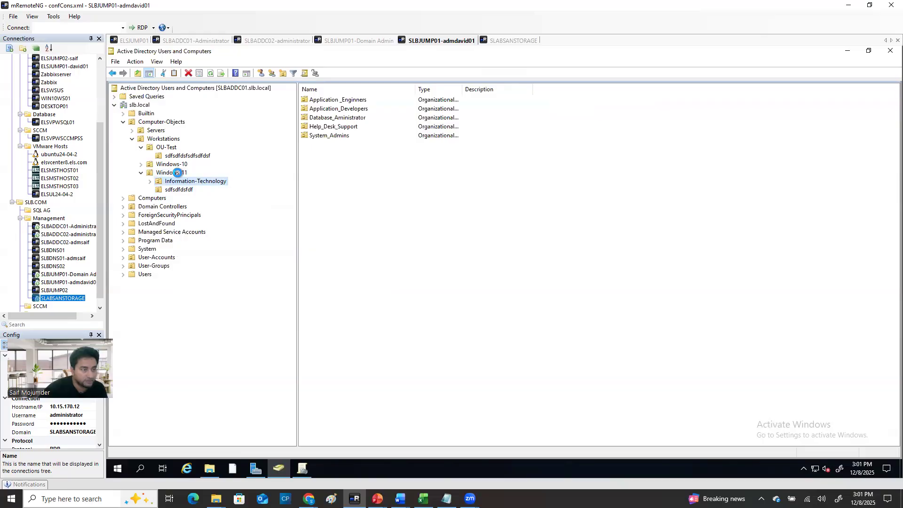
left_click(176, 172)
right_click(177, 173)
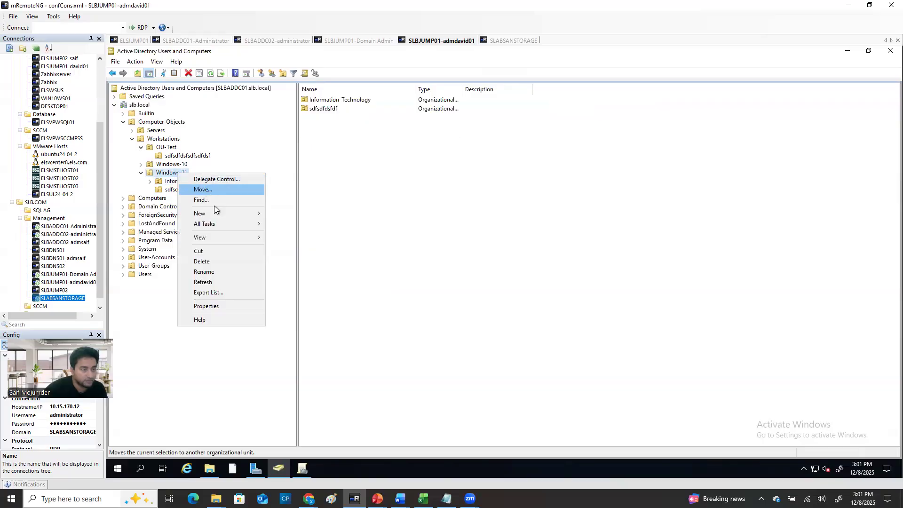
mouse_move(215, 214)
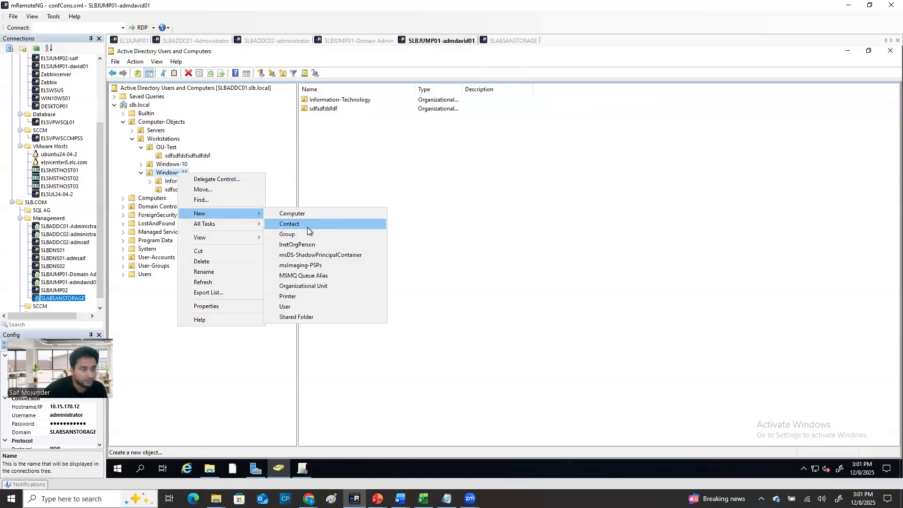
left_click(312, 285)
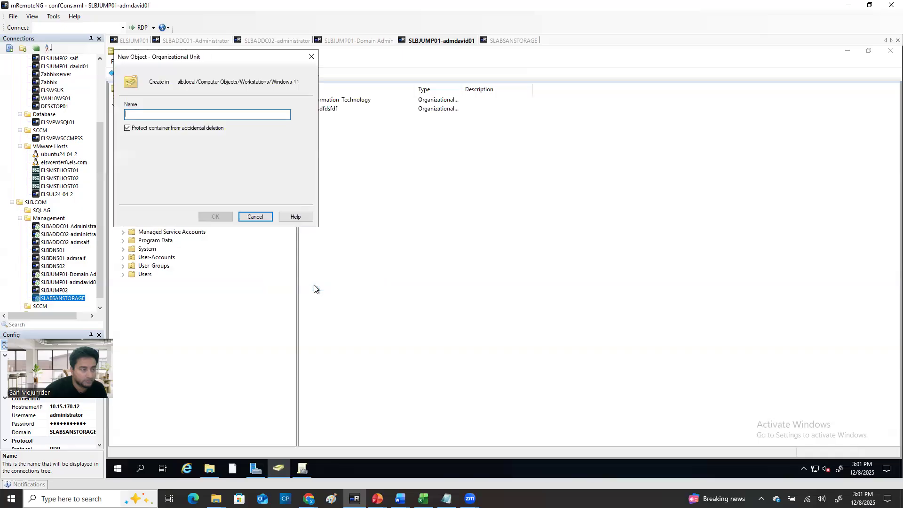
left_click(256, 216)
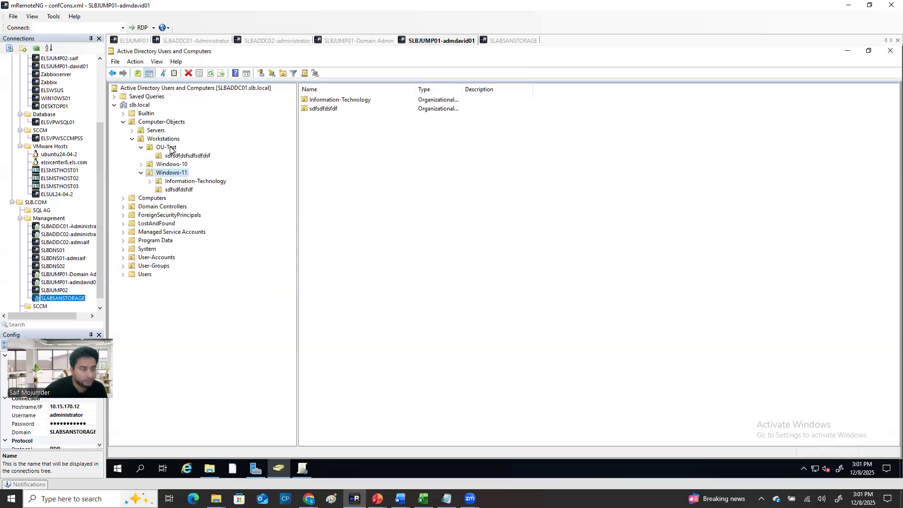
Create an organizational unit named dgdfgdfgdf inside the OU-Test OU
left_click(170, 149)
right_click(175, 146)
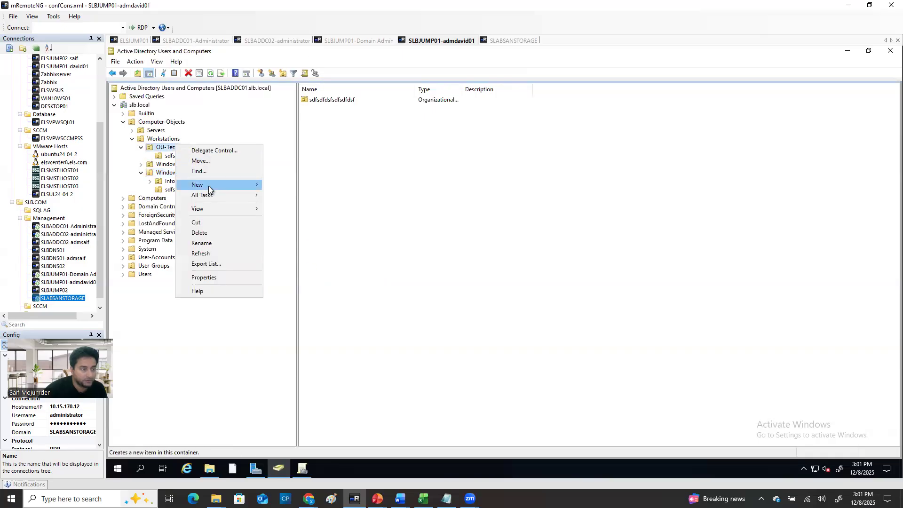
mouse_move(208, 187)
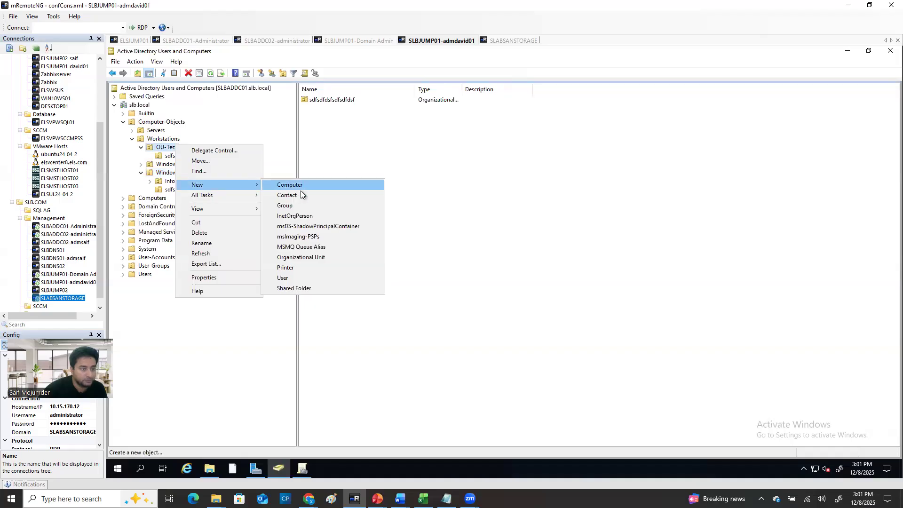
left_click(306, 258)
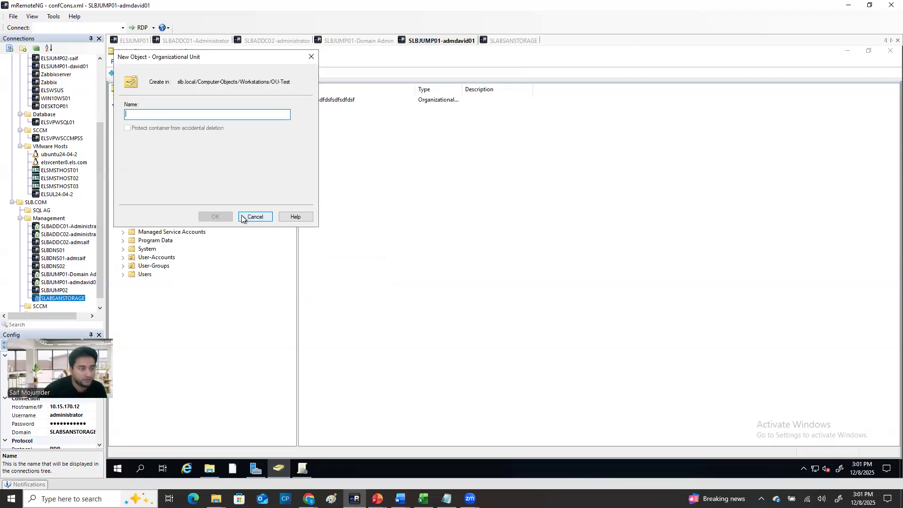
type("dgdfgdfgdf")
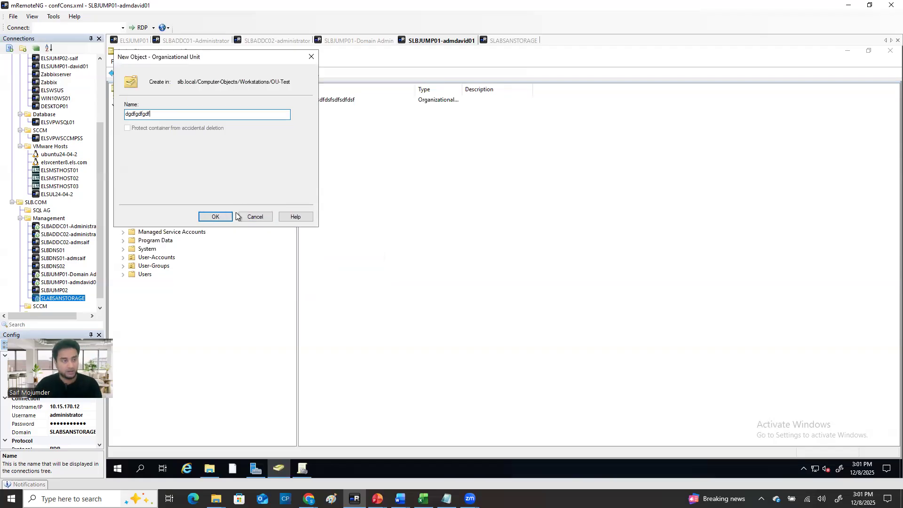
left_click(208, 218)
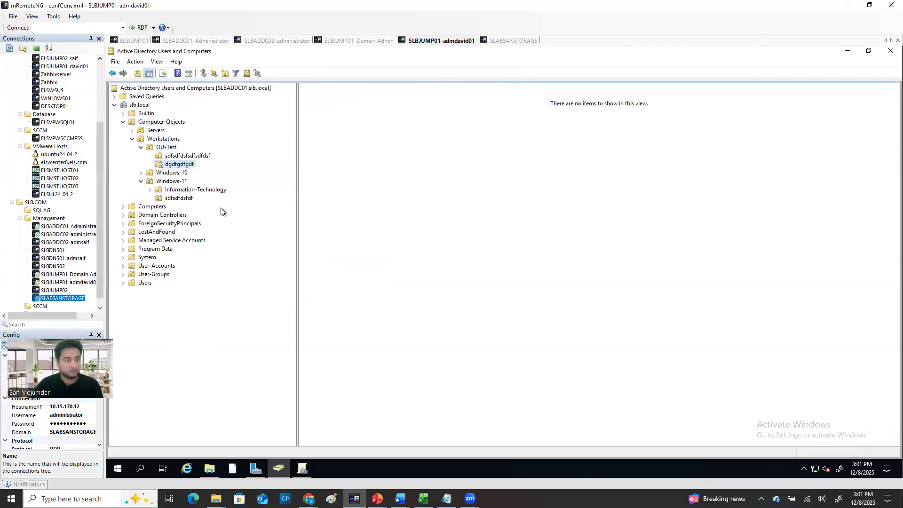
Try to delete the sdfsdfdsfsdfsdfdsf organizational unit from the OU-Test OU
right_click(186, 158)
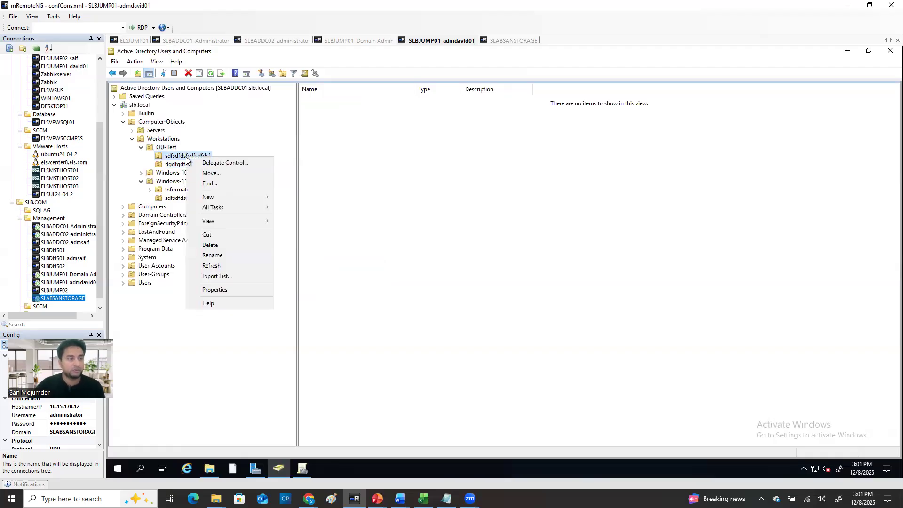
left_click(218, 245)
left_click(534, 292)
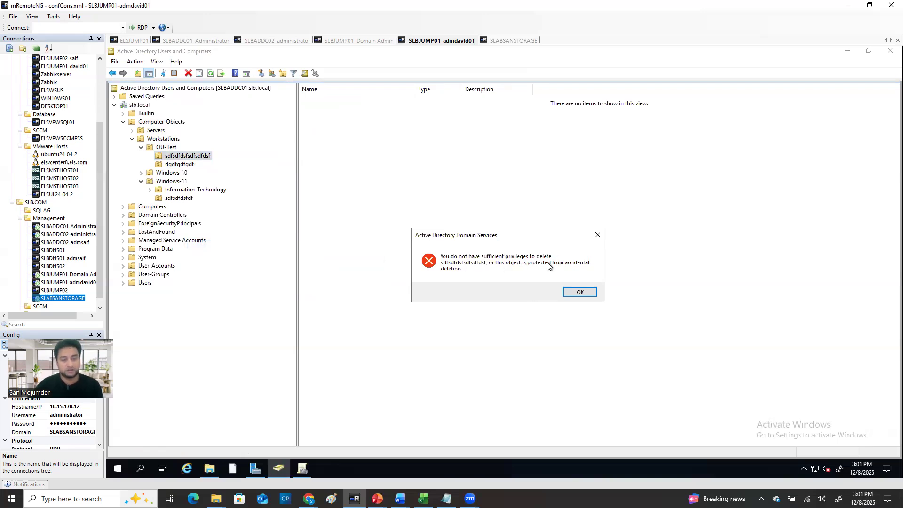
left_click(581, 292)
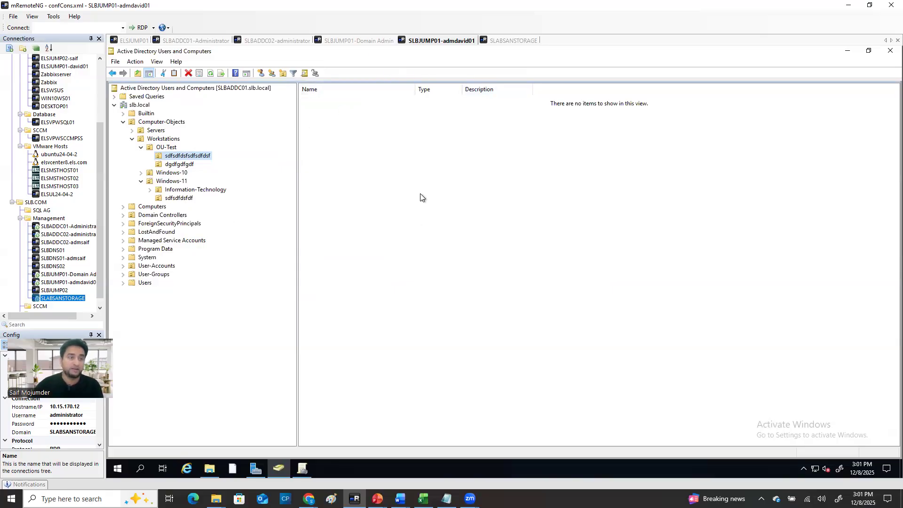
Create an organizational unit named gdfsdfsdfdsf inside sdfsdfdsfsdfsdfdsf with protection from accidental deletion turned off
left_click(165, 139)
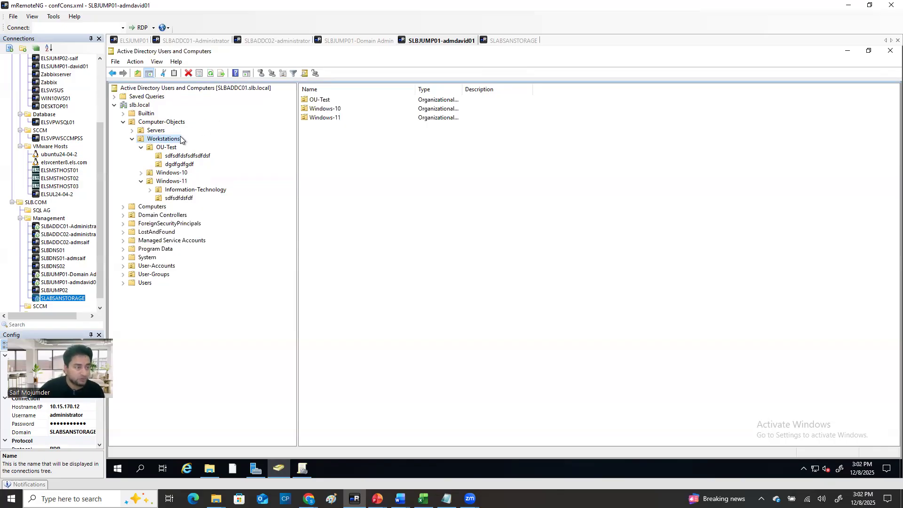
left_click(182, 158)
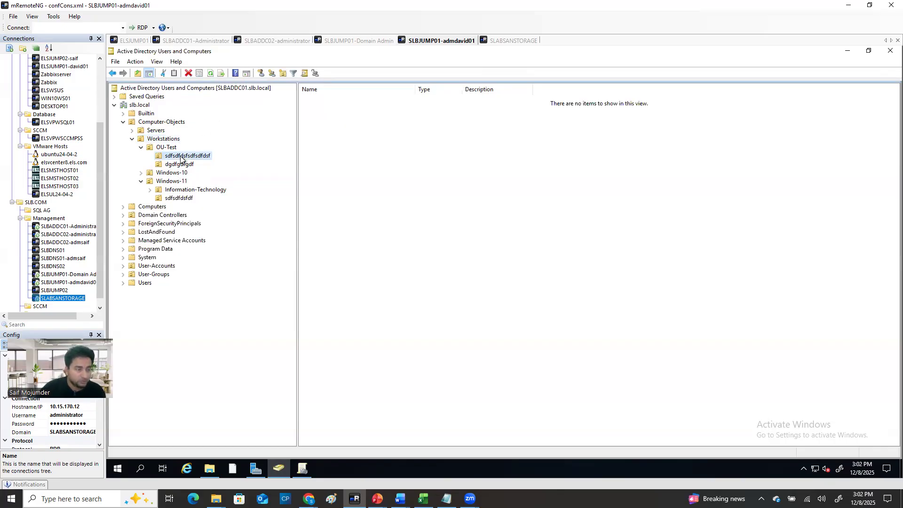
right_click(184, 157)
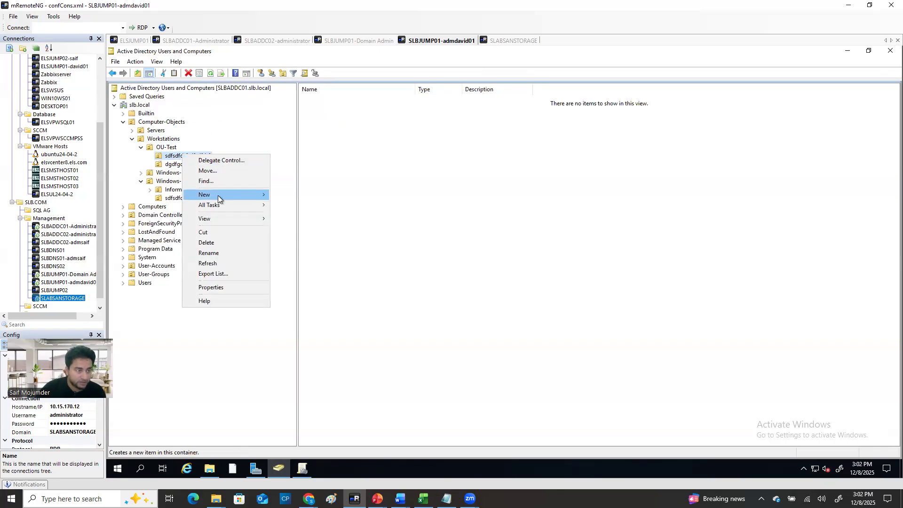
mouse_move(218, 195)
left_click(316, 273)
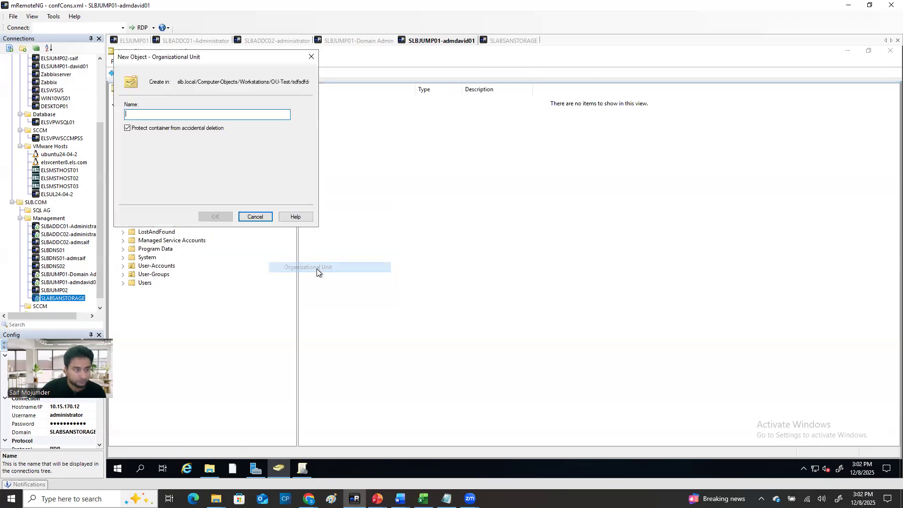
type("gdfsdfsdfdsf")
left_click(128, 128)
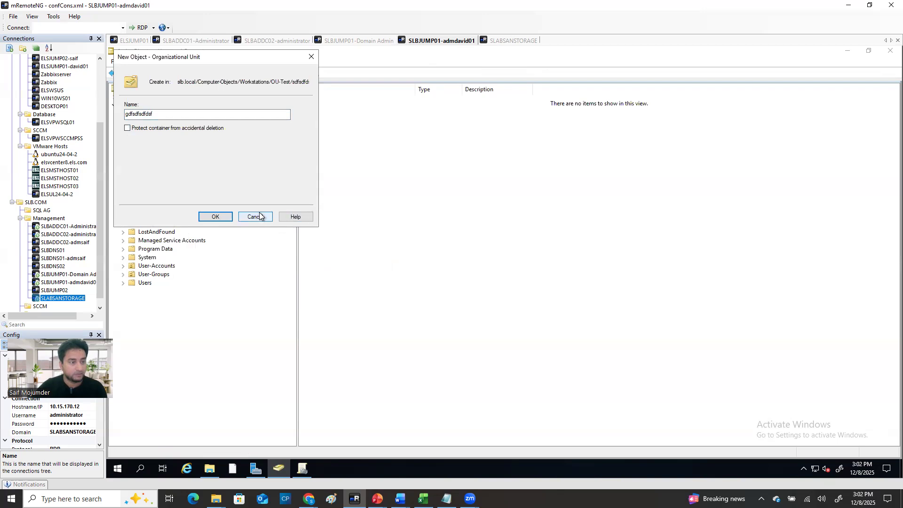
left_click(214, 216)
Try to delete the nested gdfsdfsdfdsf organizational unit
right_click(185, 168)
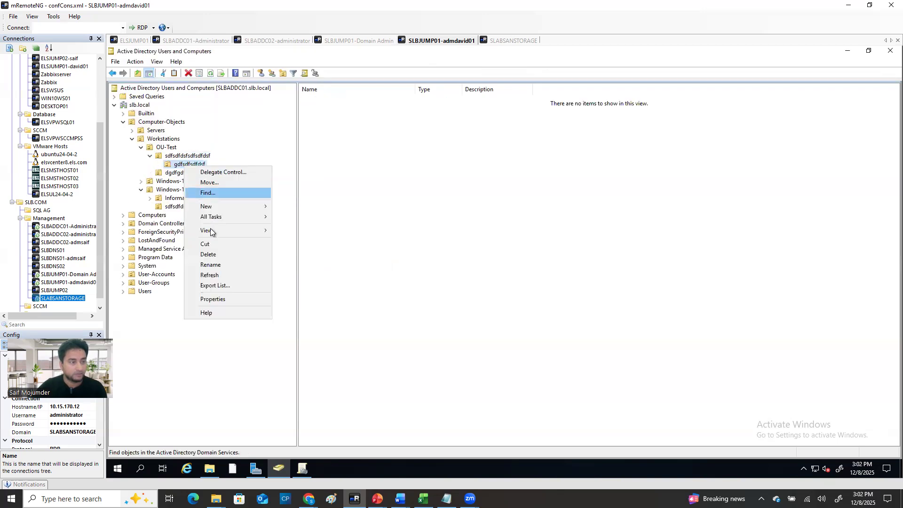
left_click(224, 253)
left_click(532, 292)
left_click(578, 292)
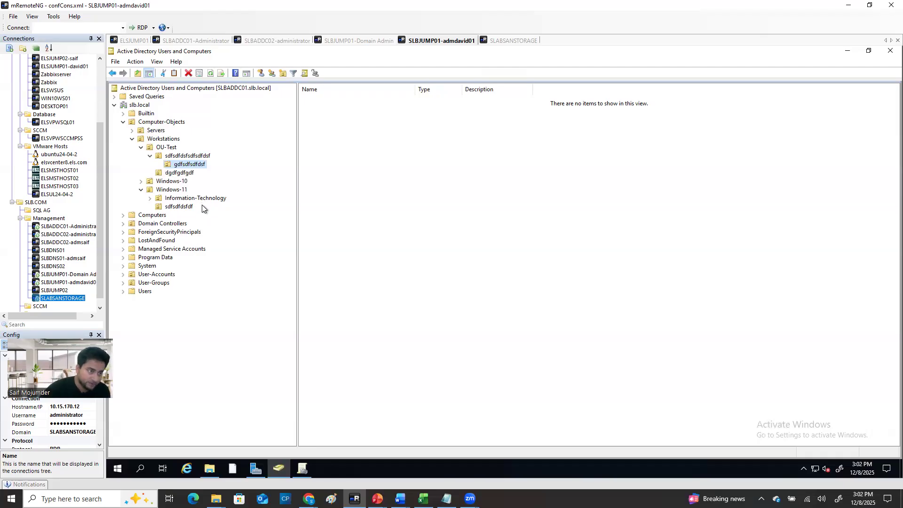
Create an organizational unit named saSAsaSA inside the gdfsdfsdfdsf OU
right_click(203, 164)
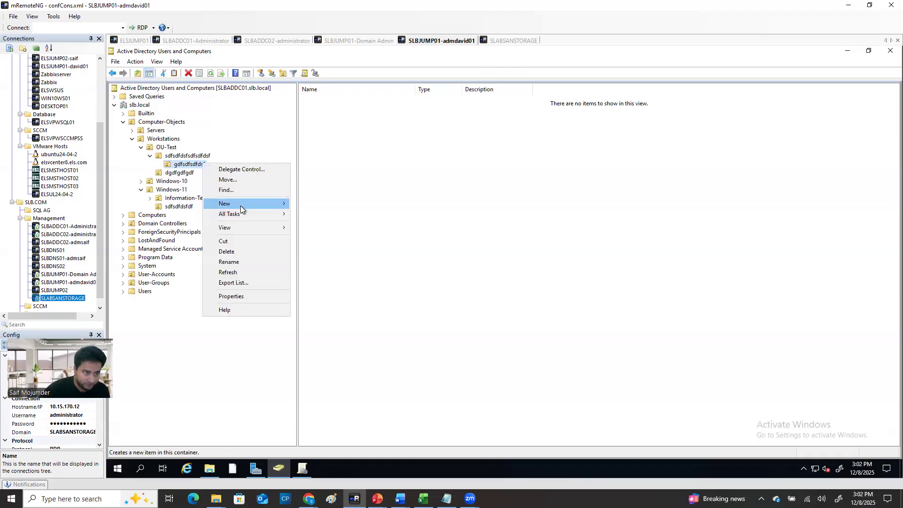
mouse_move(241, 205)
left_click(328, 276)
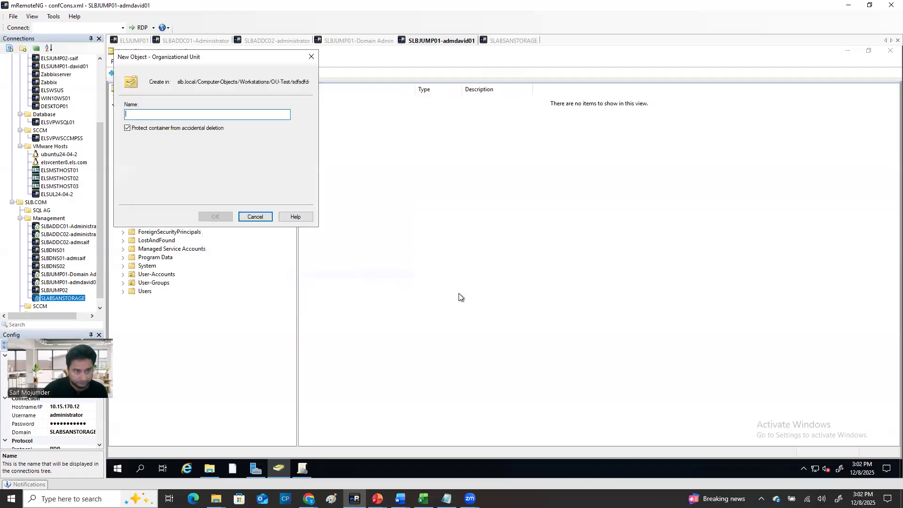
type("saSAsaSA")
left_click(215, 217)
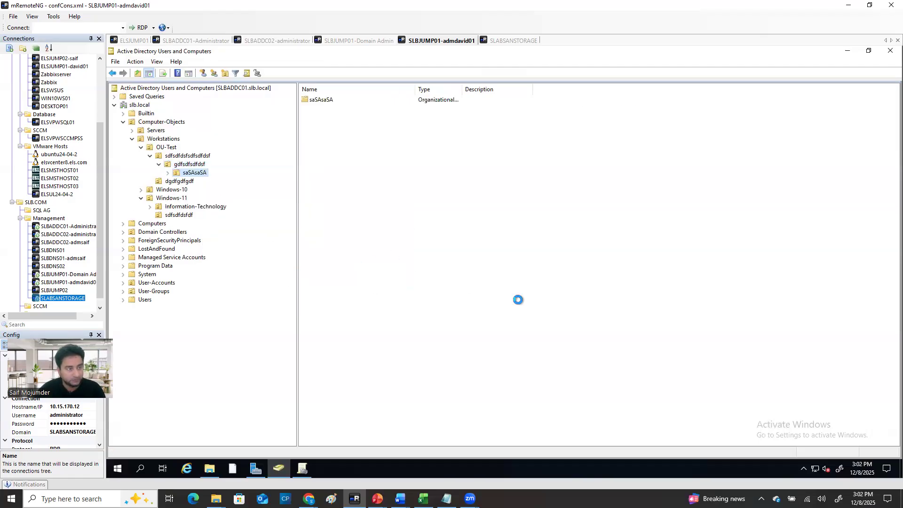
Check which new object types can be created directly in the Workstations OU and refresh its contents
left_click(162, 139)
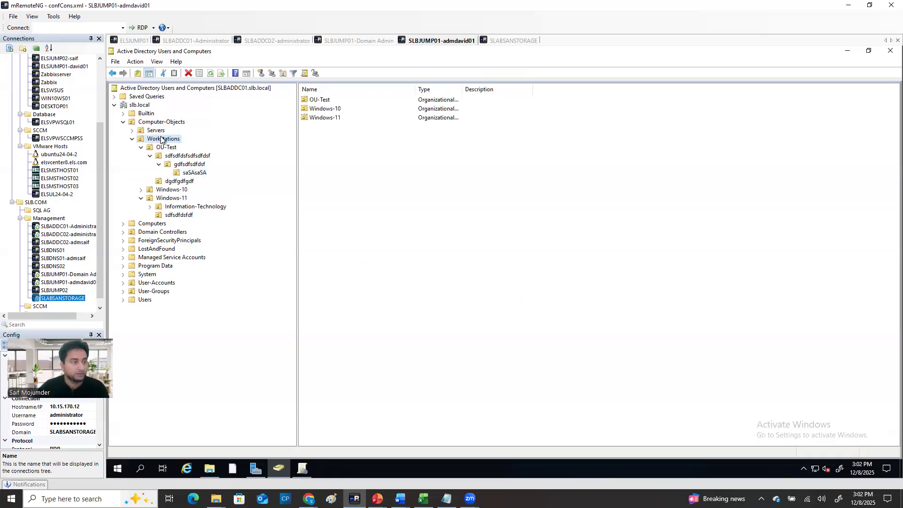
right_click(162, 139)
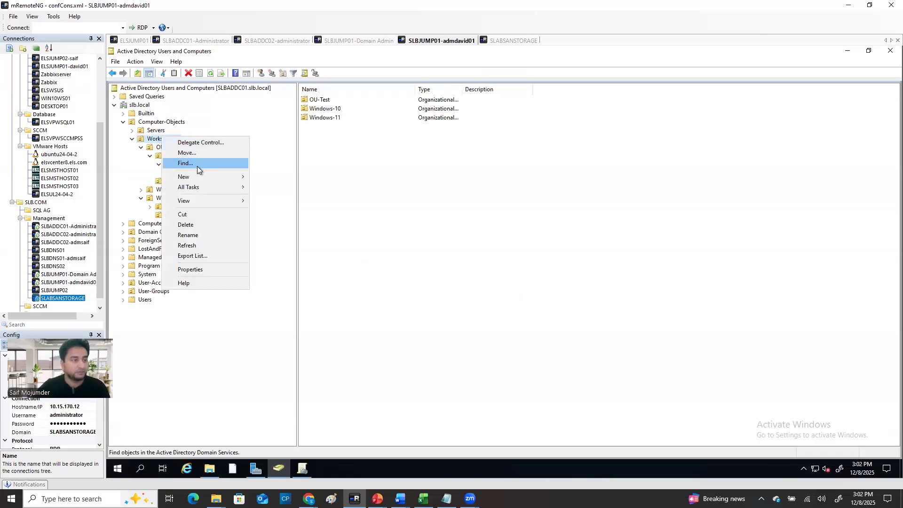
mouse_move(199, 177)
left_click(326, 139)
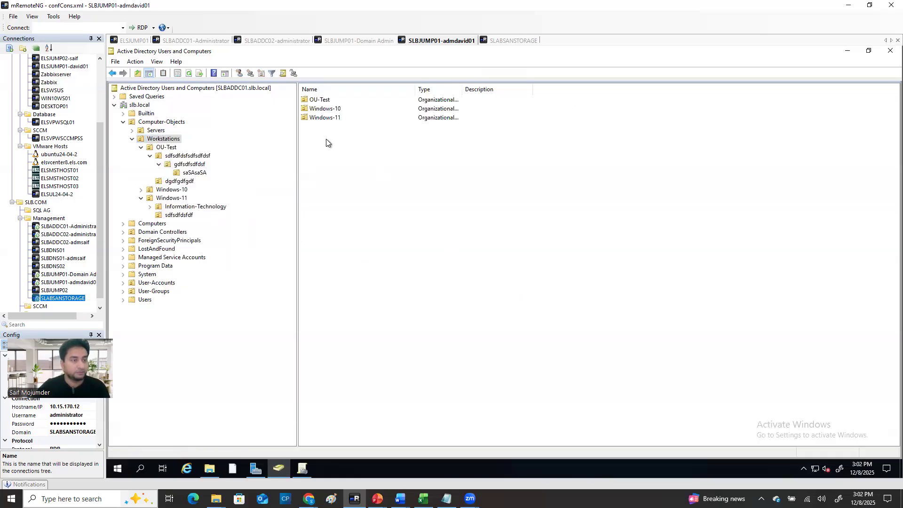
left_click(190, 74)
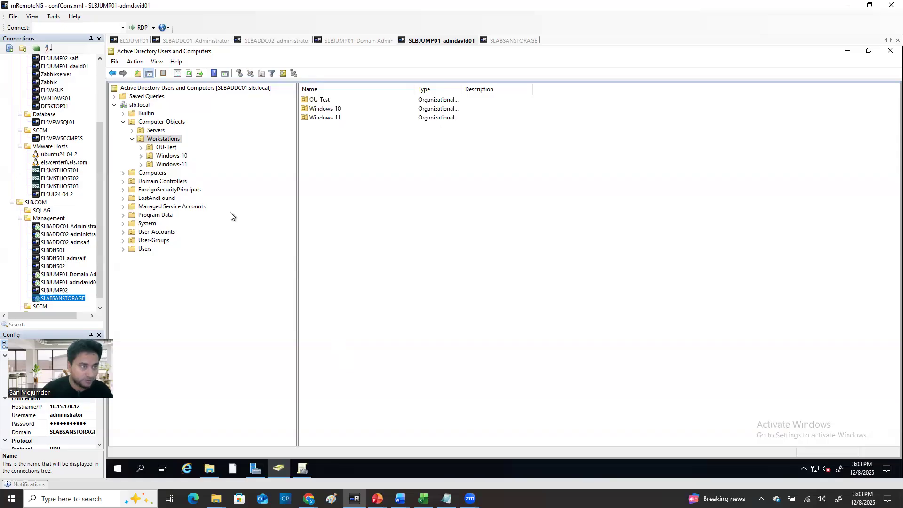
Check whether new objects can be created in the IT-Admin OU under User-Groups from the delegated admin's session
left_click(124, 240)
left_click(150, 267)
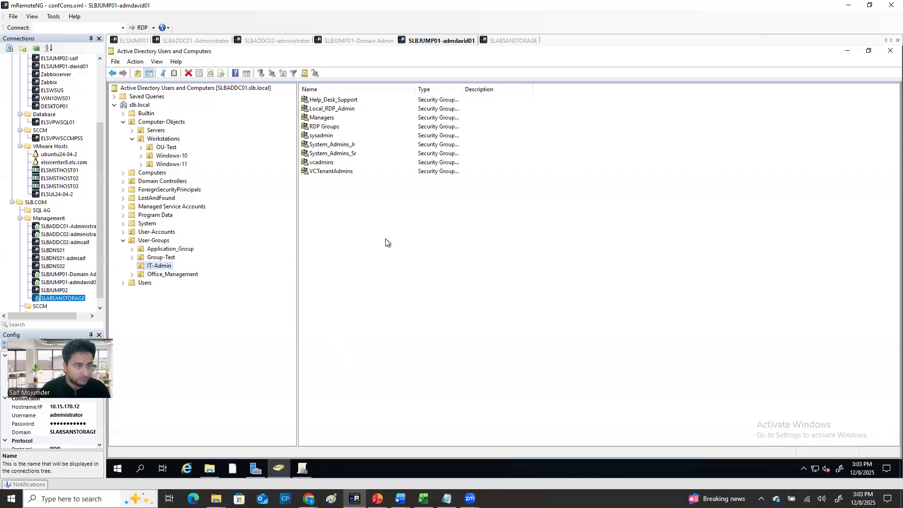
right_click(374, 231)
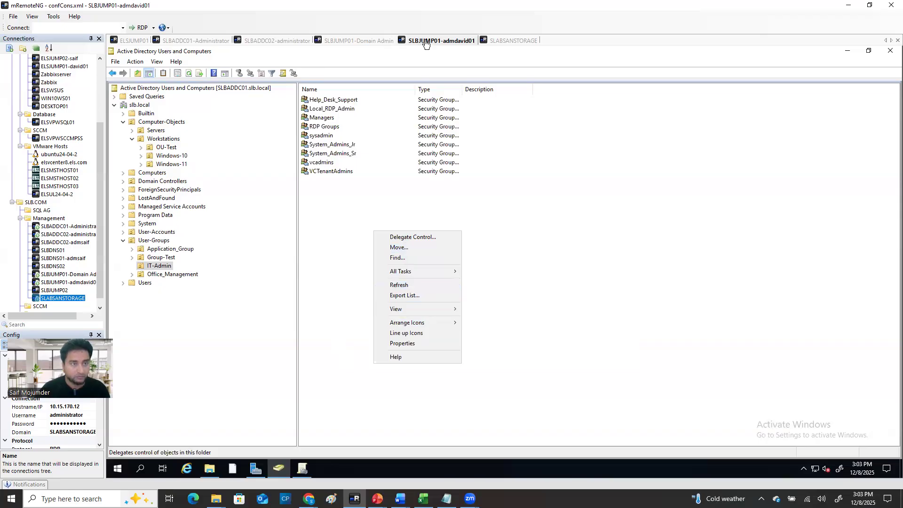
Switch to the SLBJUMP01-Domain Admin session and create a global security group named OU-Manager in the IT-Admin OU under User-Groups
left_click(346, 43)
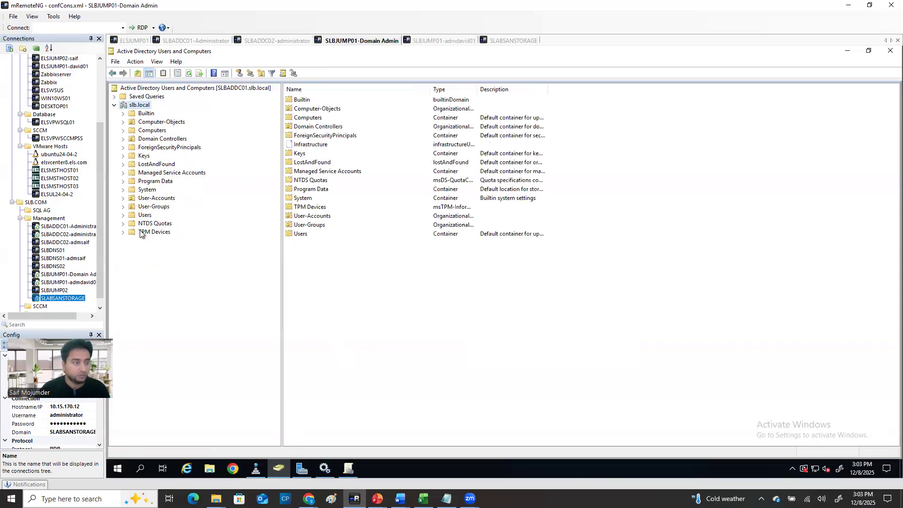
left_click(124, 198)
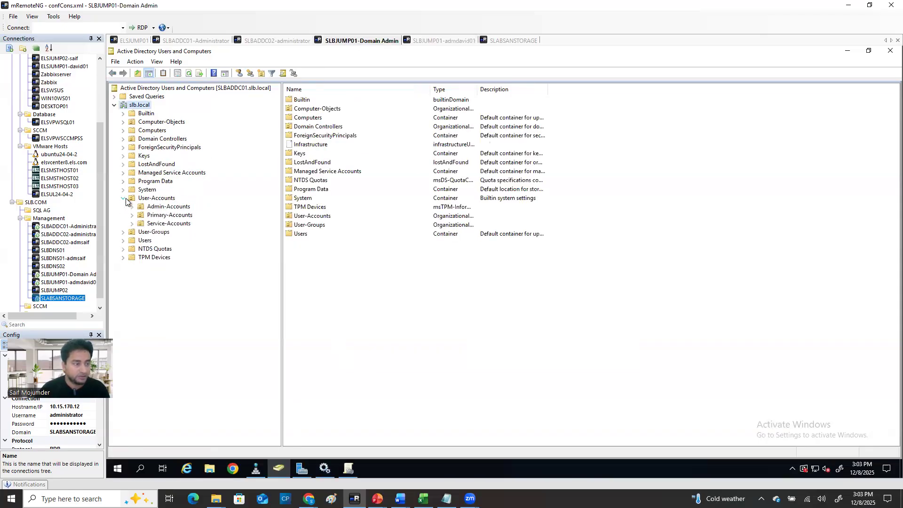
left_click(123, 232)
left_click(168, 258)
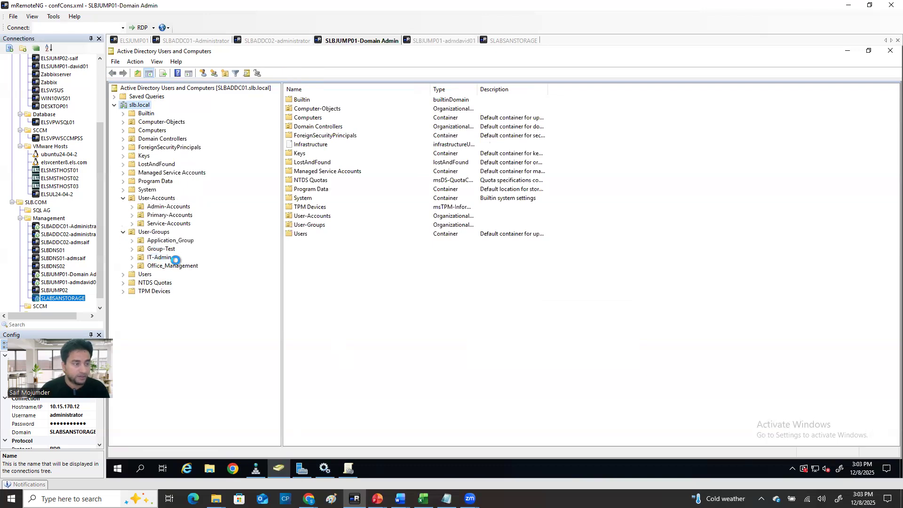
right_click(341, 207)
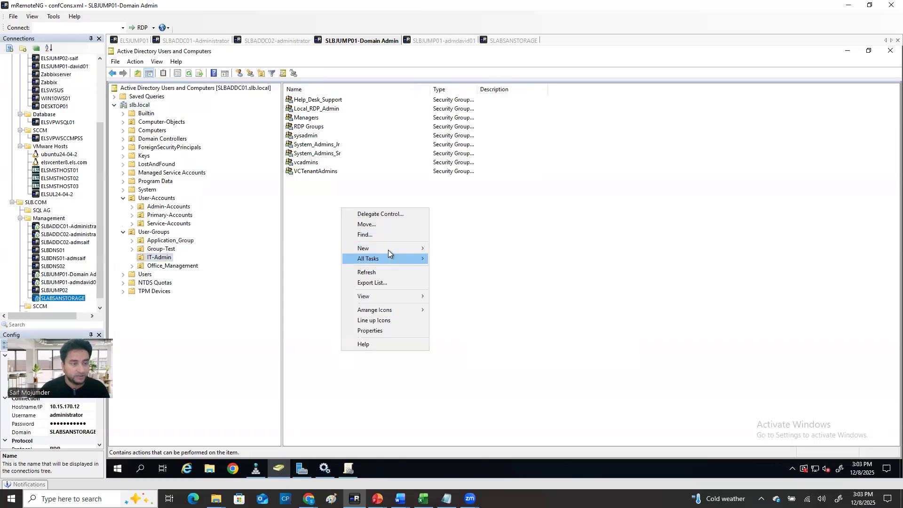
mouse_move(405, 249)
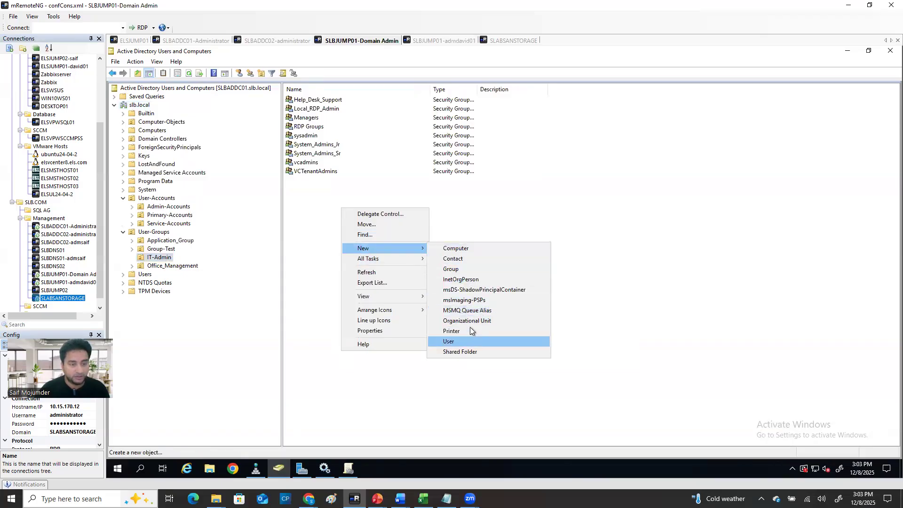
left_click(476, 269)
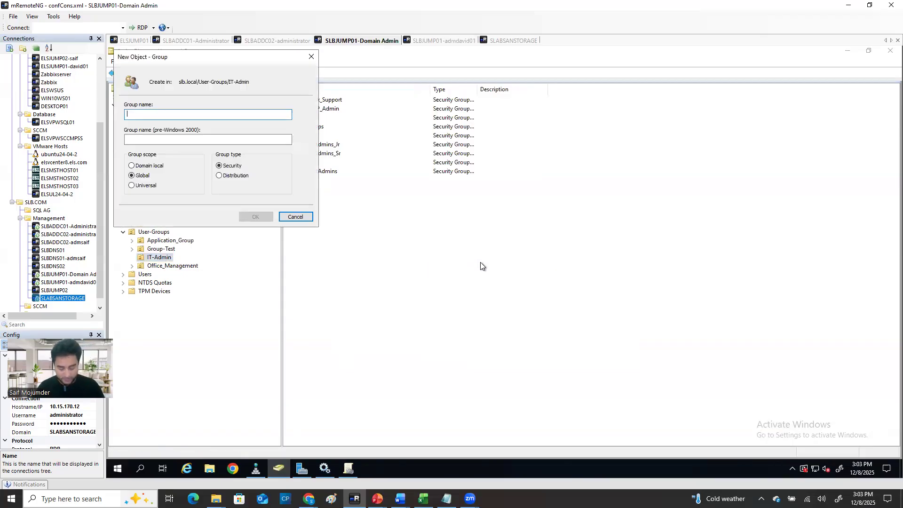
type("OU-Manager")
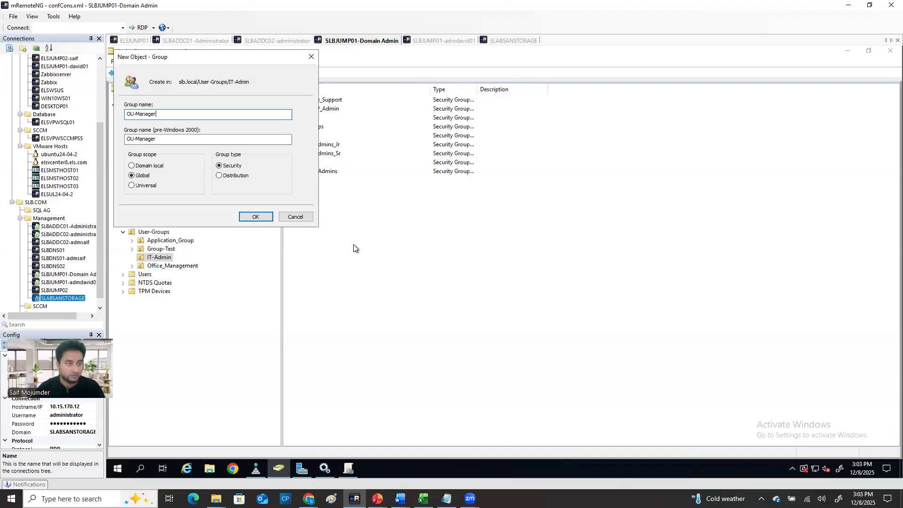
left_click(269, 216)
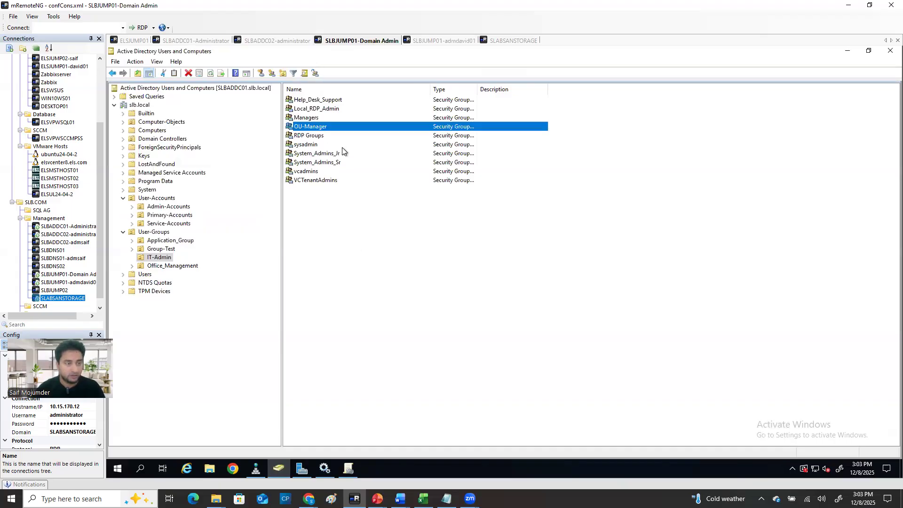
Add the admdavid02 account as a member of the OU-Manager group and save the group's properties
right_click(329, 127)
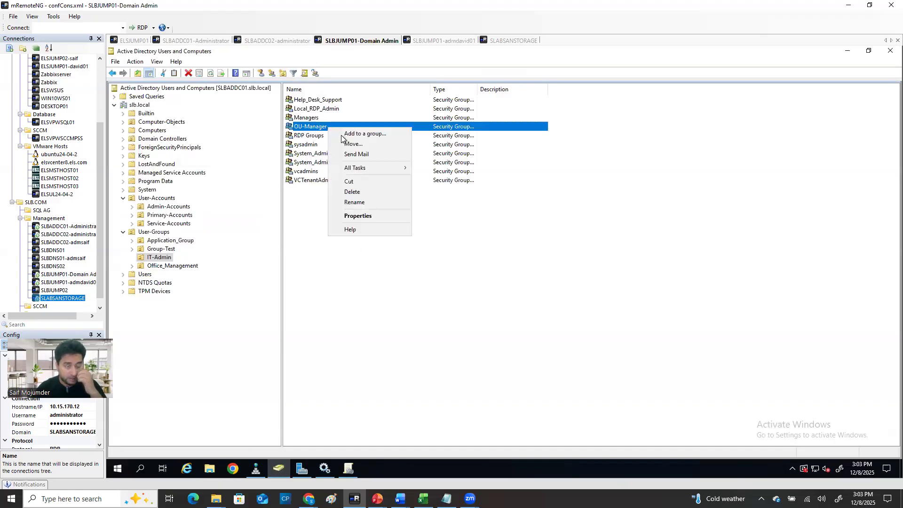
left_click(368, 216)
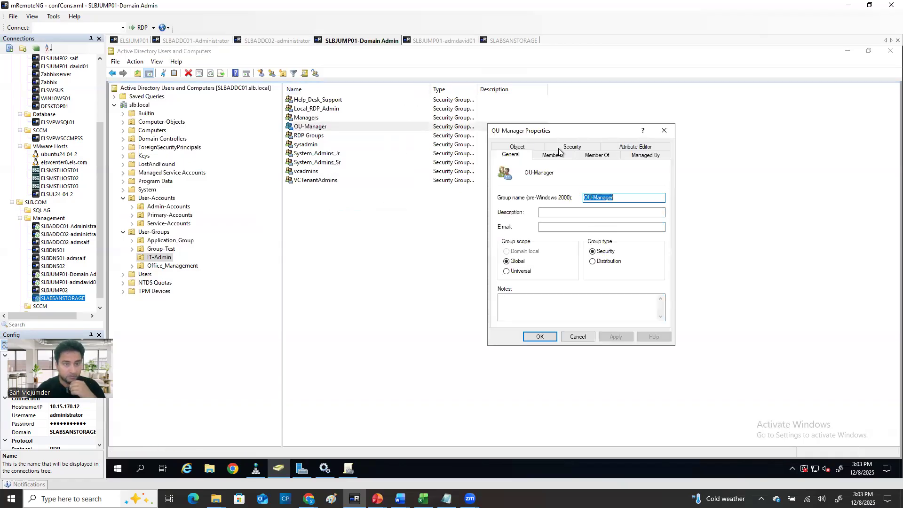
left_click(558, 157)
left_click(515, 309)
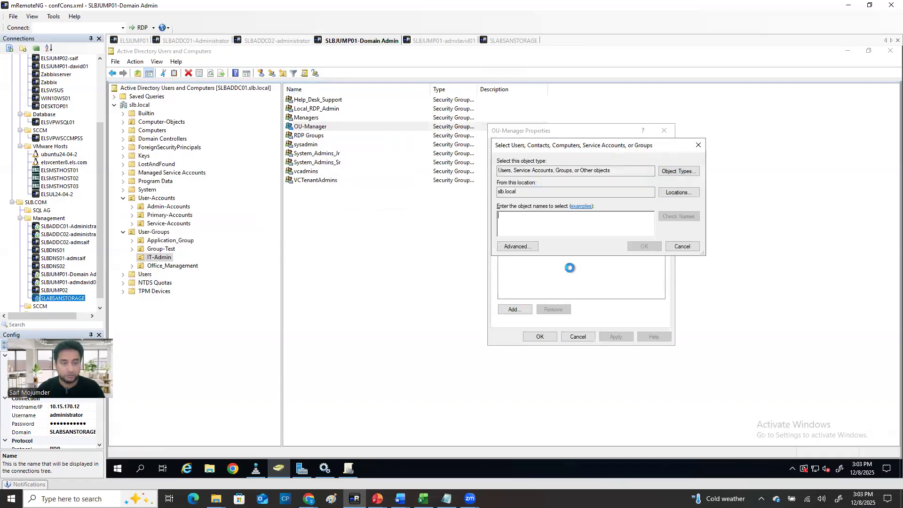
type("admdavid0")
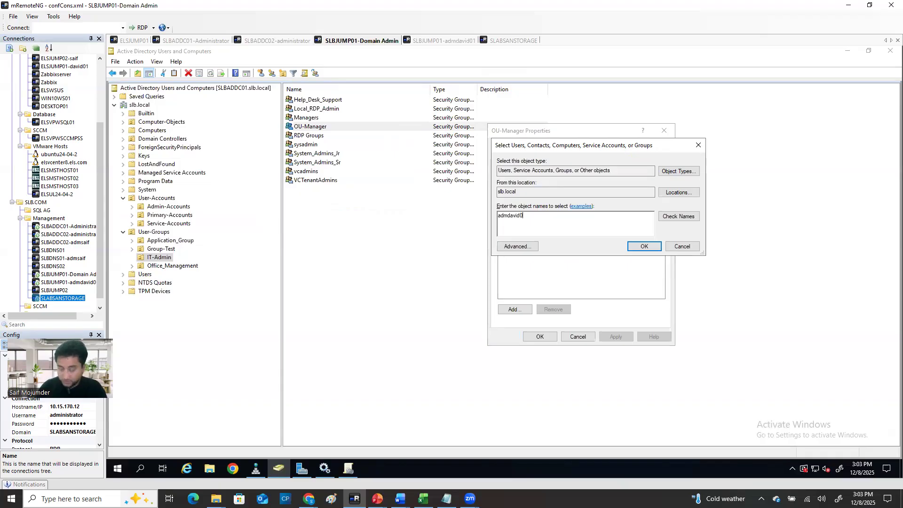
type("2")
left_click(644, 246)
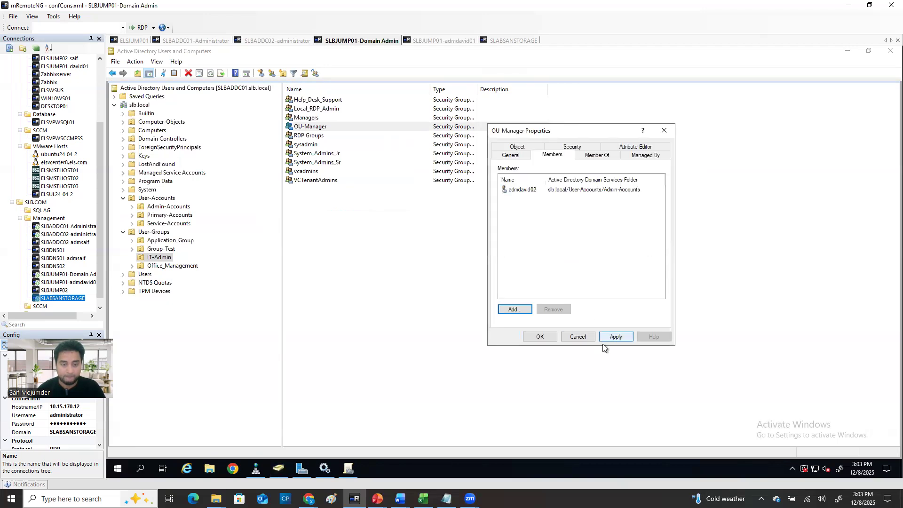
left_click(620, 337)
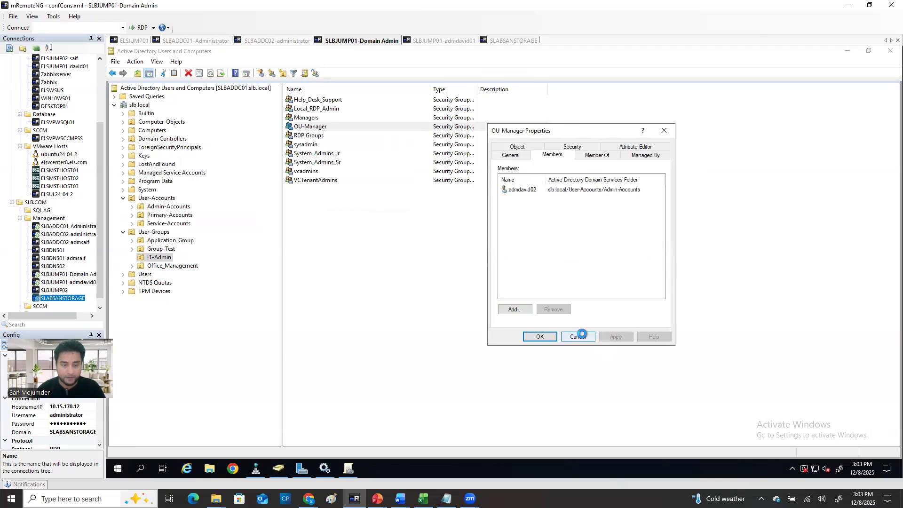
left_click(537, 337)
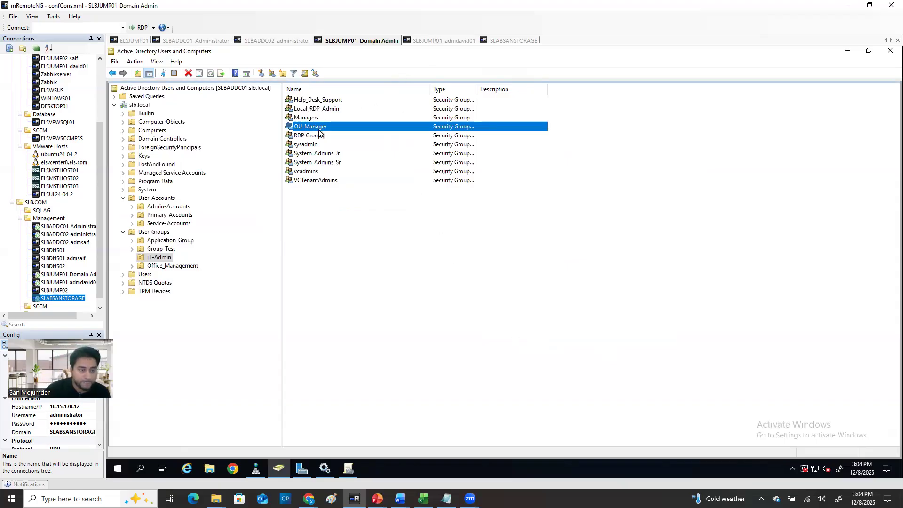
Make the admdavid02 user in the Admin-Accounts OU a member of the RDP Groups group and save its properties
left_click(159, 208)
left_click(316, 111)
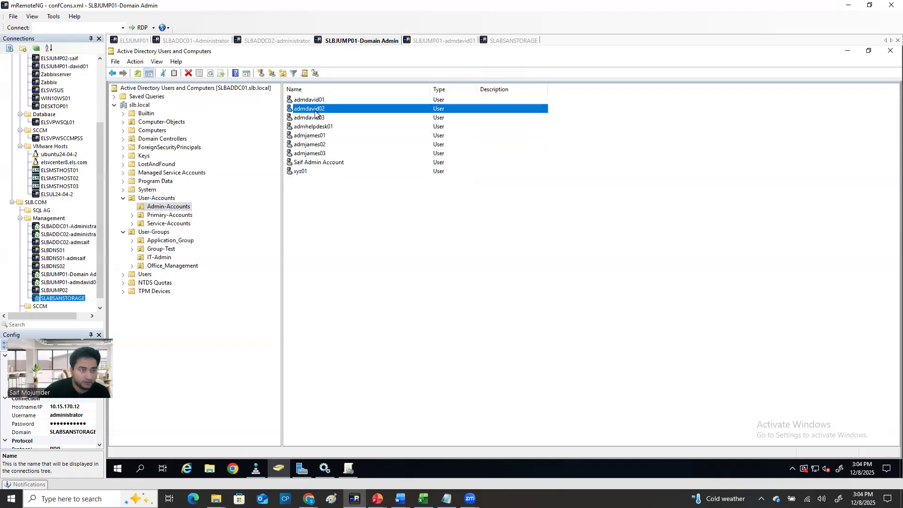
right_click(319, 109)
left_click(354, 245)
left_click(564, 147)
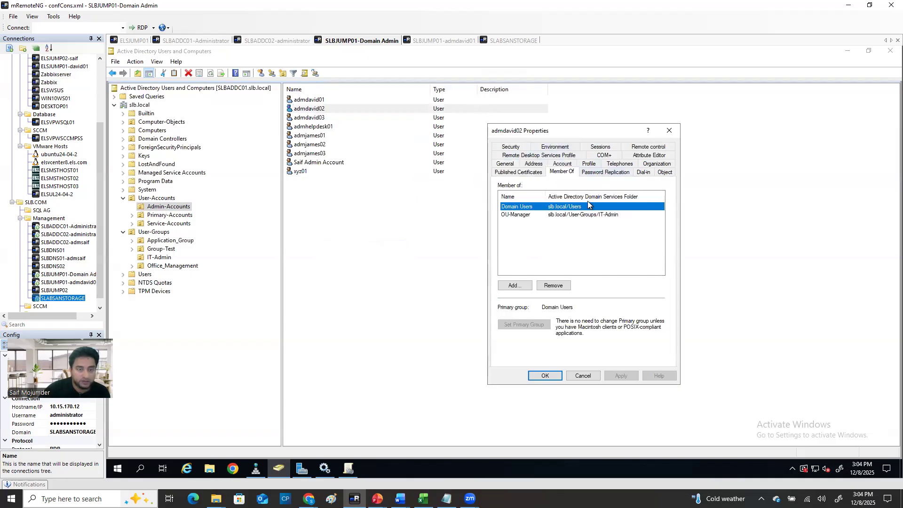
left_click(519, 286)
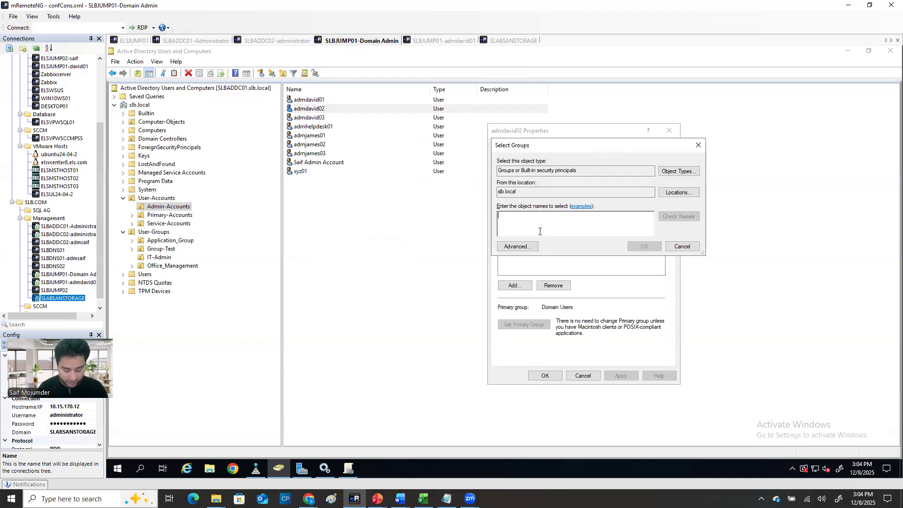
type("RDP")
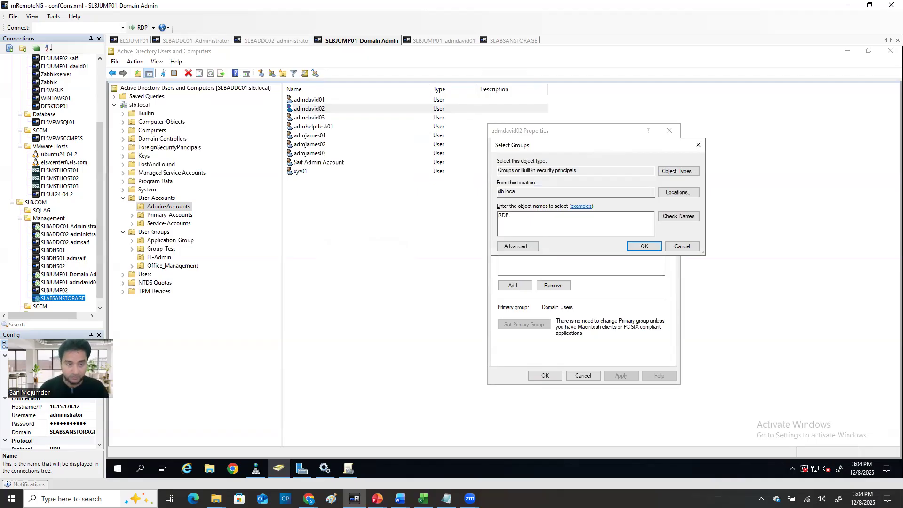
type(" Groups")
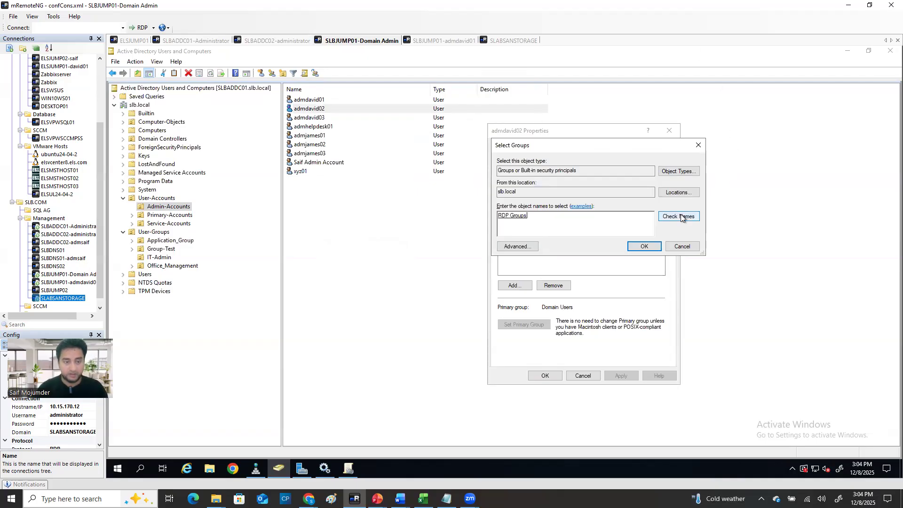
left_click(642, 246)
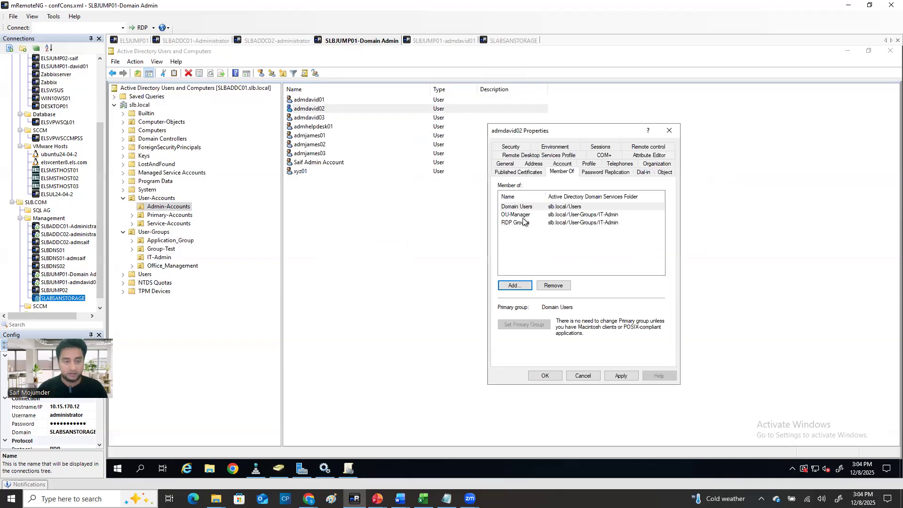
left_click(619, 375)
left_click(546, 374)
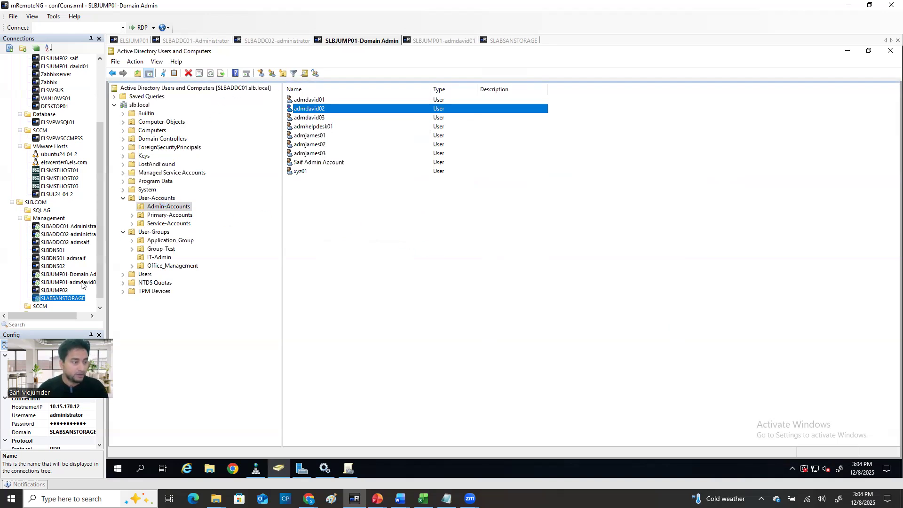
Start delegating control of the Workstations OU under Computer-Objects, choosing the OU-Manager group as the recipient
left_click(122, 122)
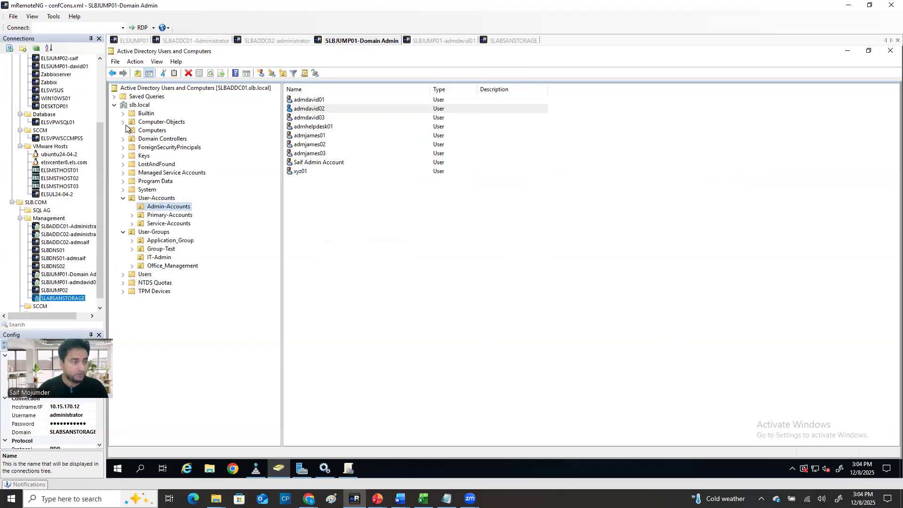
left_click(132, 139)
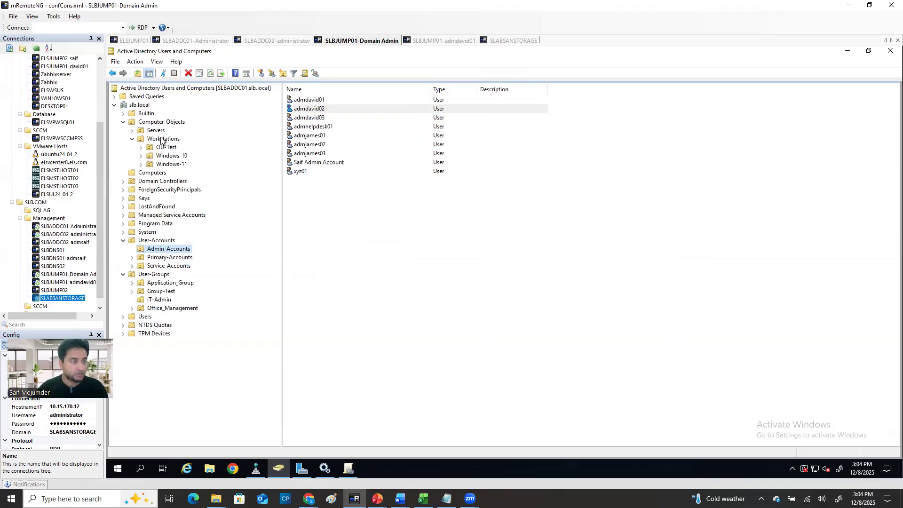
left_click(162, 139)
right_click(161, 139)
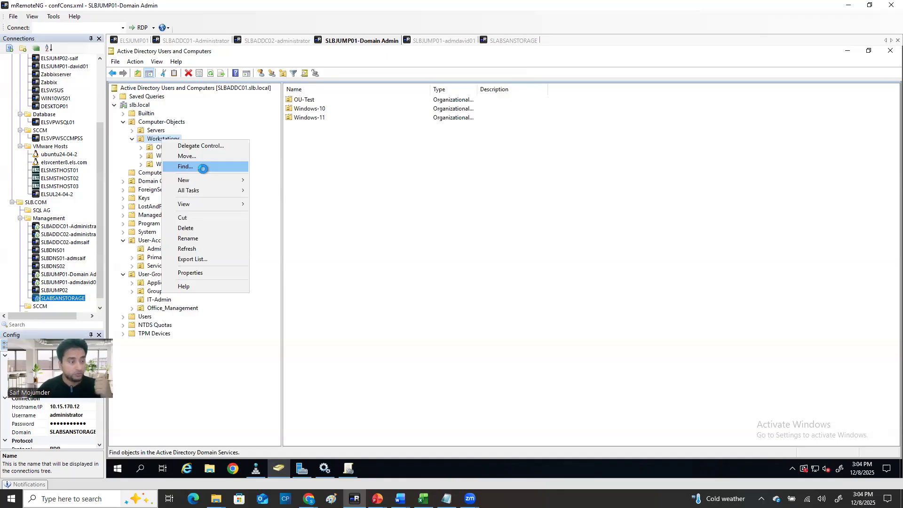
left_click(198, 146)
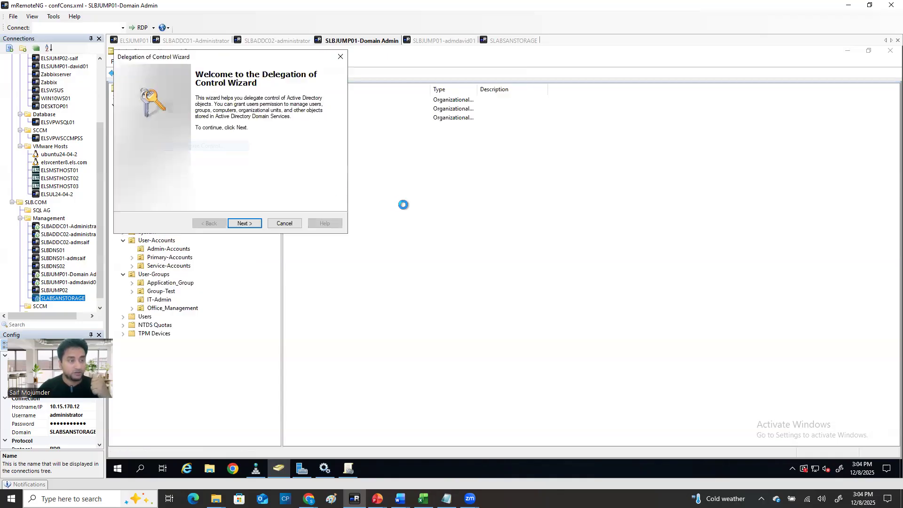
left_click(241, 223)
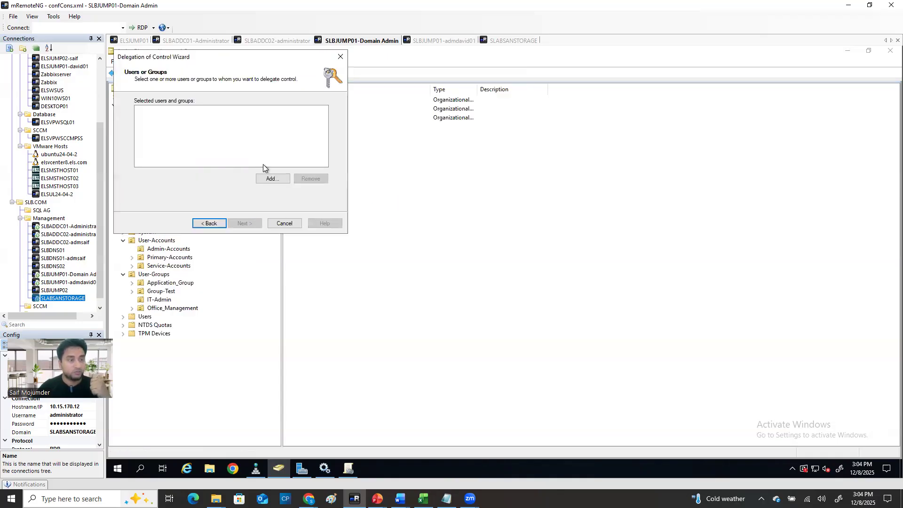
left_click(266, 179)
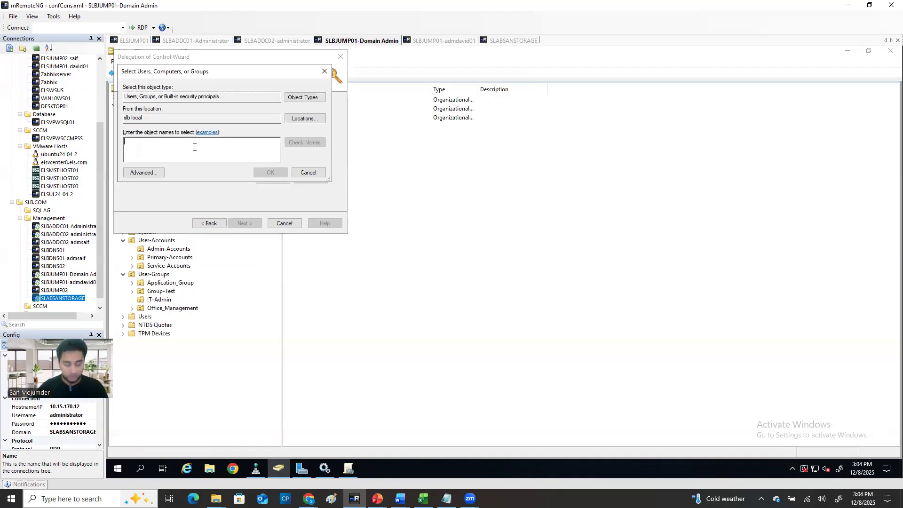
type("OU")
left_click(312, 141)
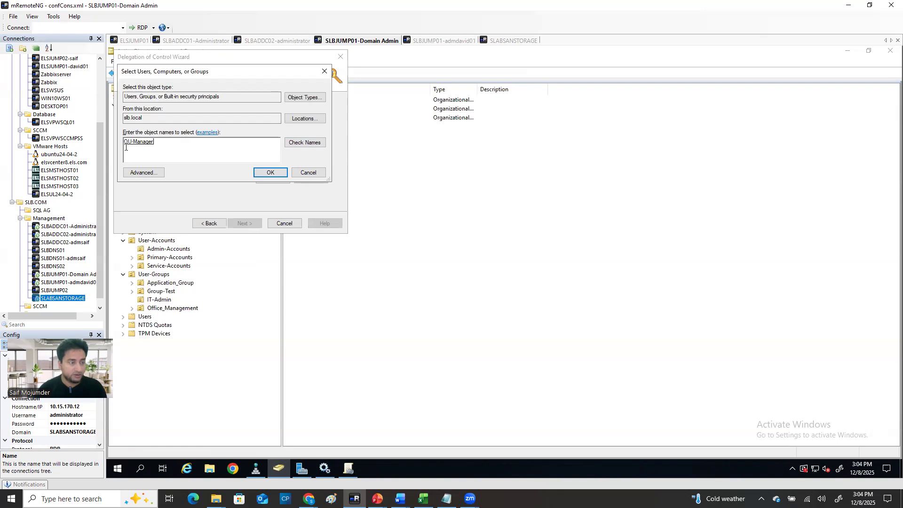
left_click(269, 172)
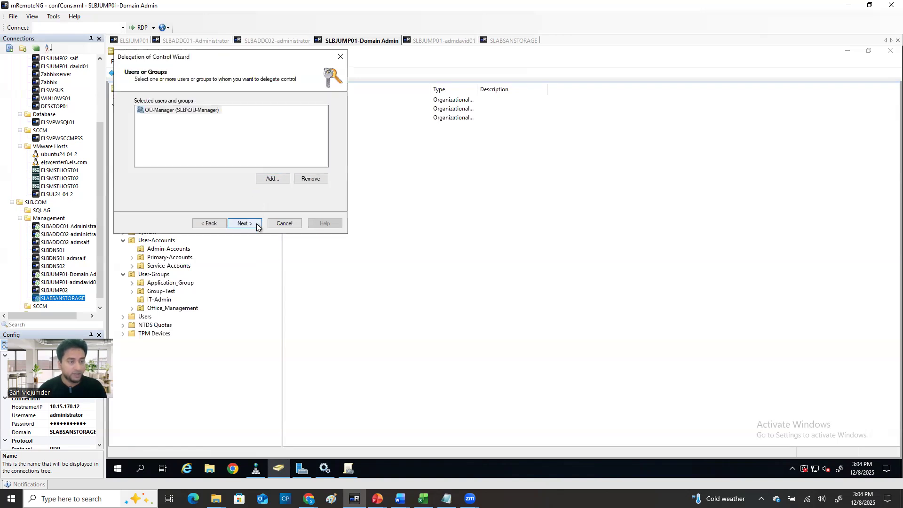
left_click(256, 225)
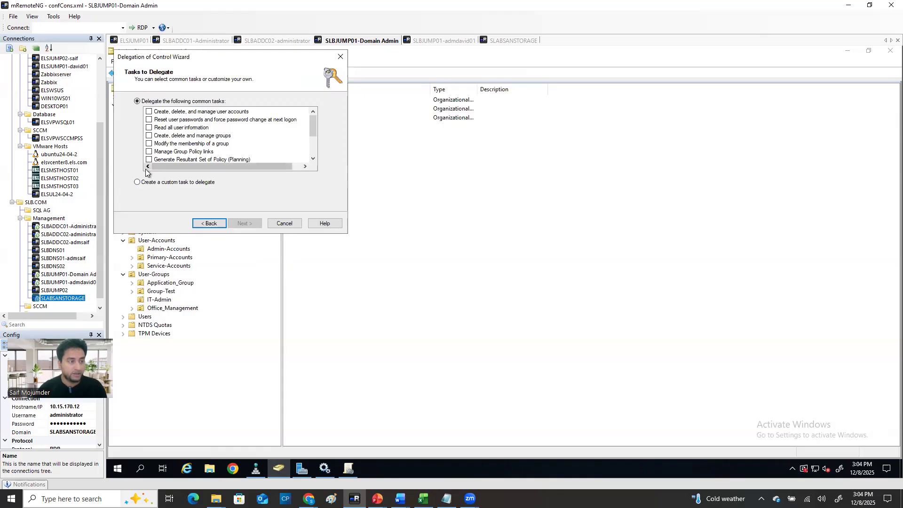
Define a custom delegation task limited to User and Organizational Unit objects, allowing selected objects to be created and deleted in the folder
left_click(138, 182)
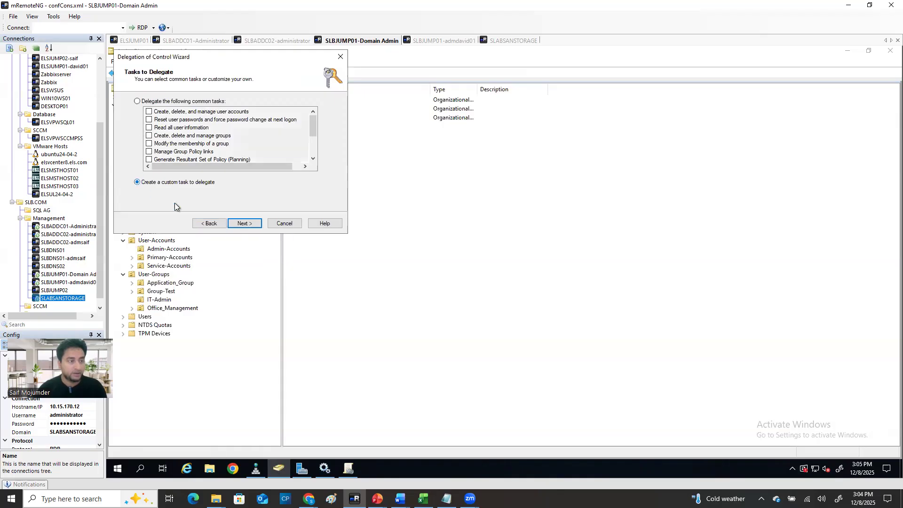
left_click(250, 227)
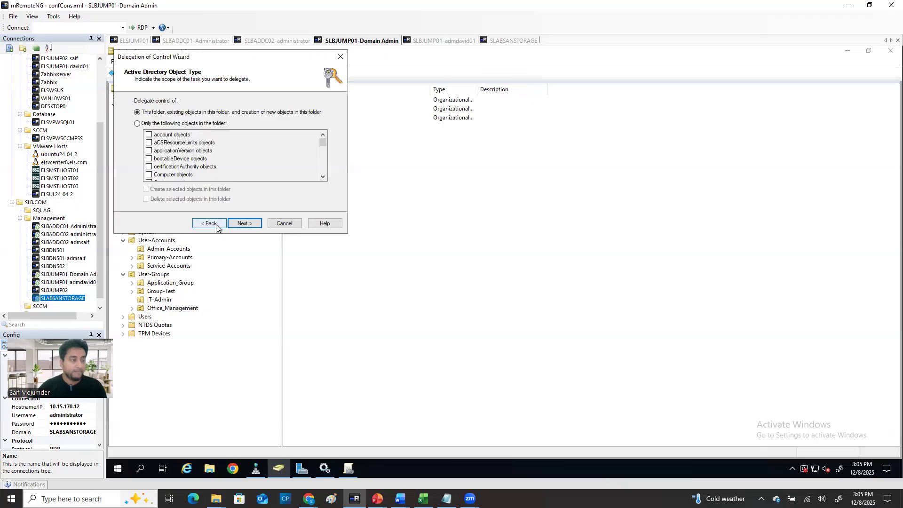
left_click(137, 124)
left_click(147, 190)
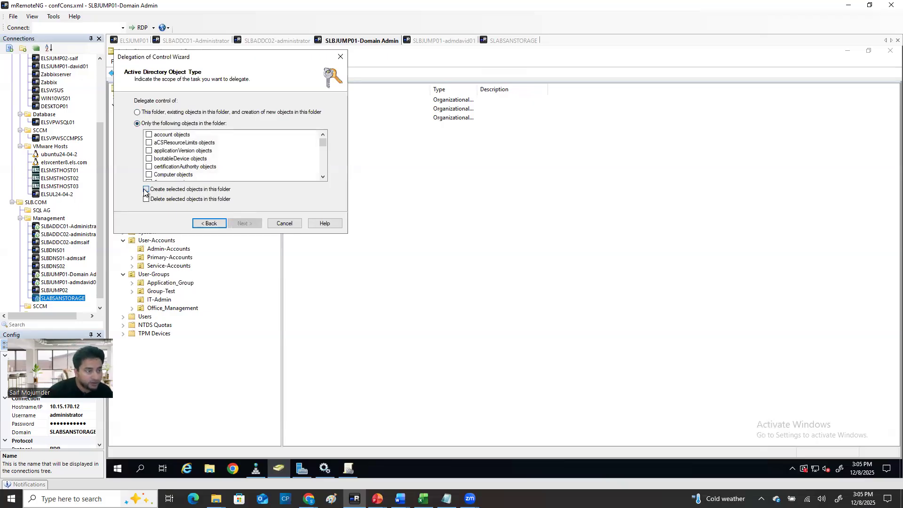
left_click(146, 199)
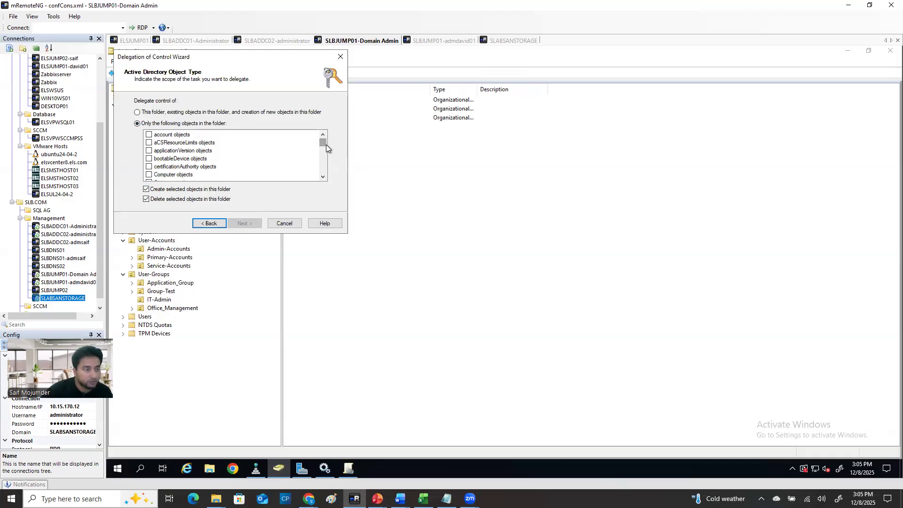
scroll(325, 156, "down", 10)
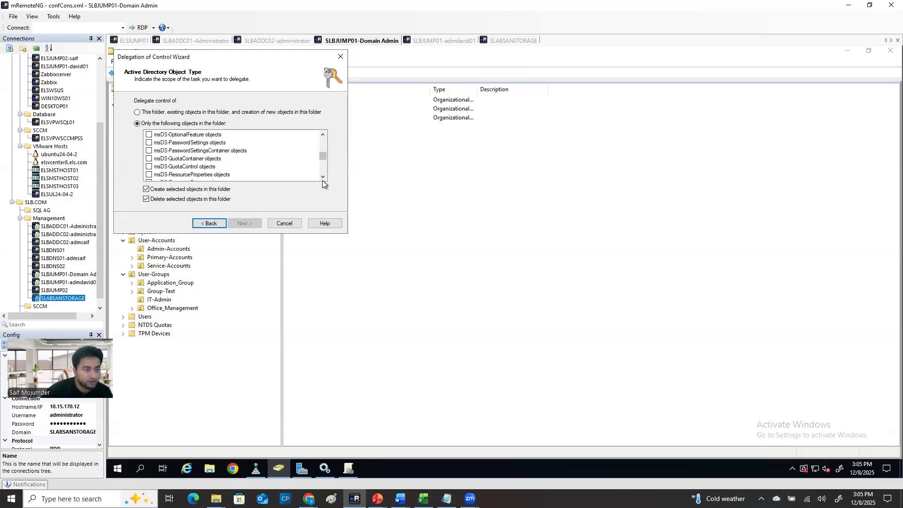
left_click_drag(321, 159, 323, 185)
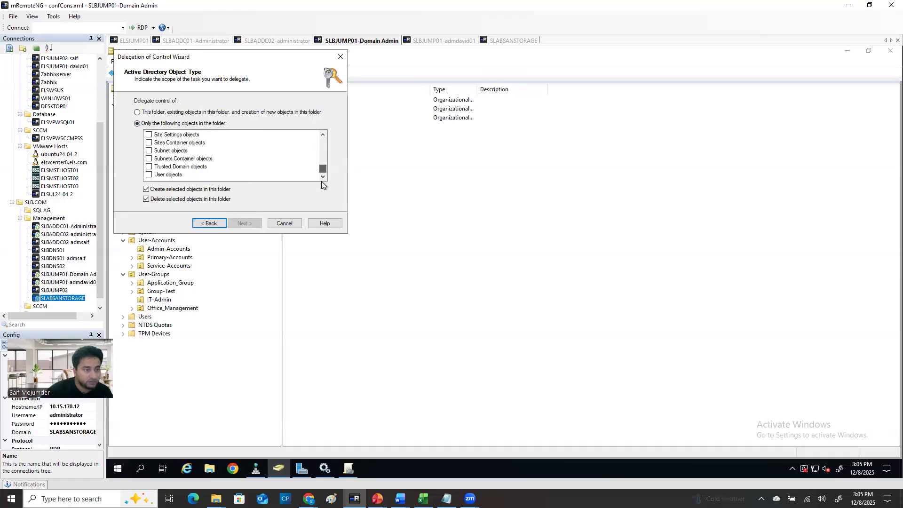
left_click(148, 175)
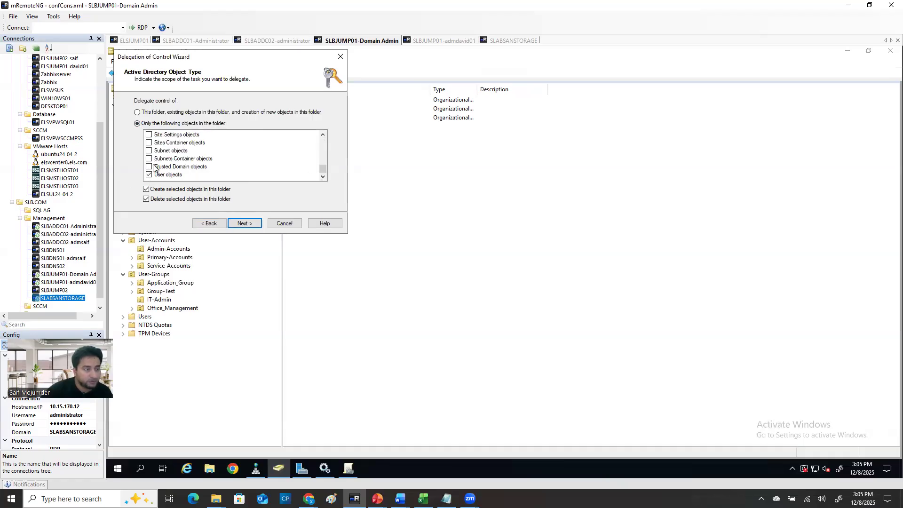
scroll(150, 156, "up", 2)
scroll(149, 157, "up", 5)
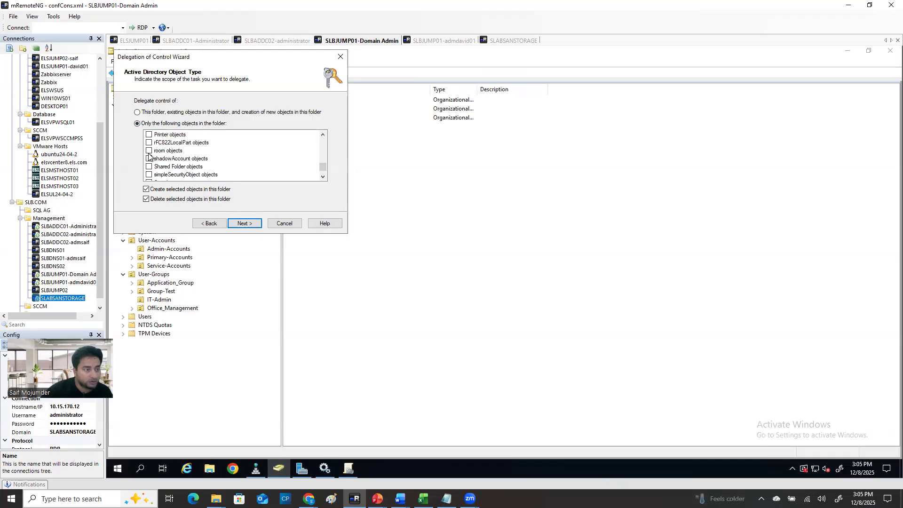
scroll(150, 170, "down", 1)
left_click(149, 159)
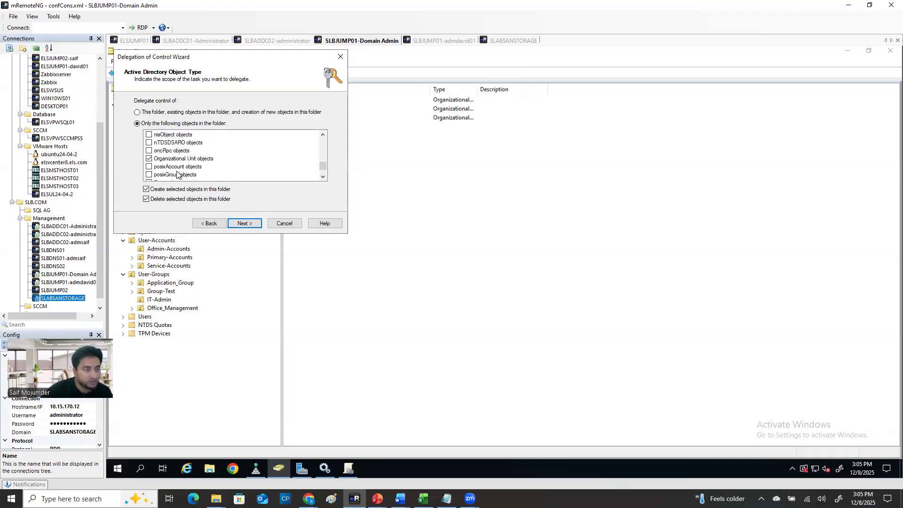
left_click(245, 223)
Show general and property-specific permissions and grant Full Control for the delegated objects
left_click(138, 122)
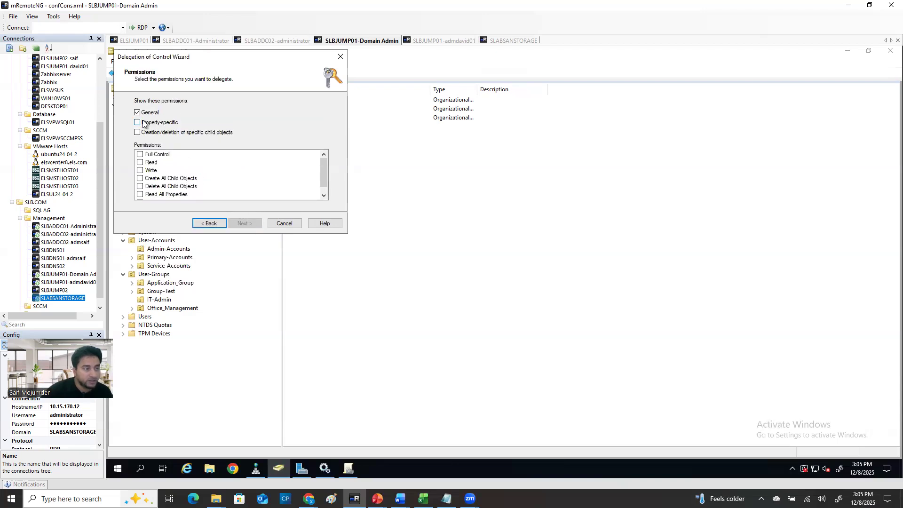
left_click(137, 133)
left_click(137, 133)
left_click(140, 154)
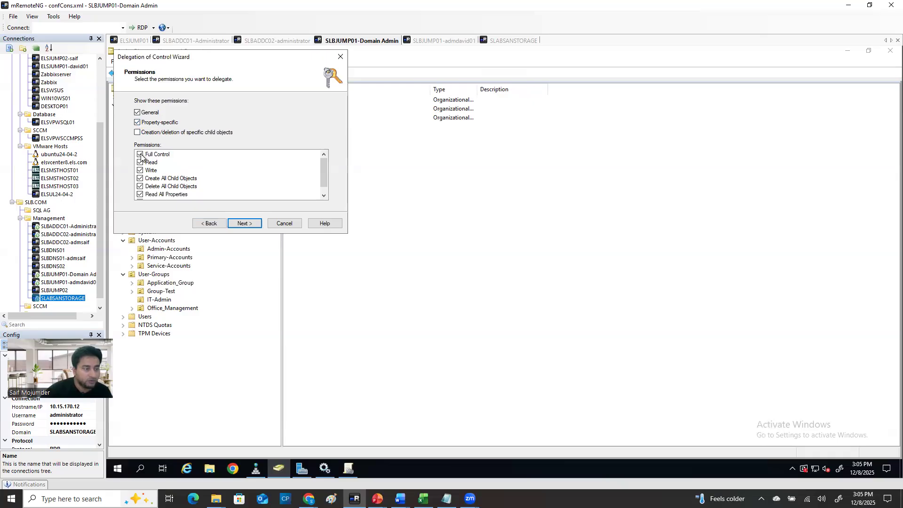
scroll(200, 194, "down", 1)
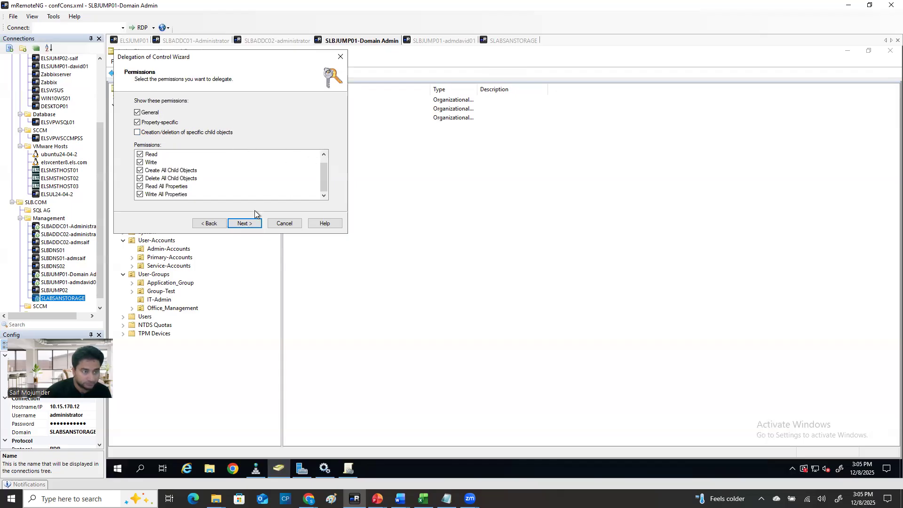
Complete the control delegation for the Workstations OU and refresh its contents
left_click(245, 224)
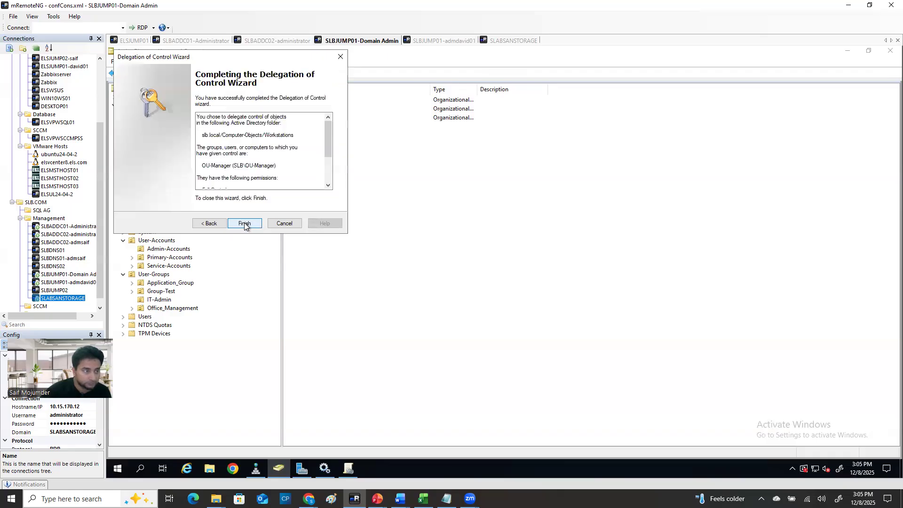
left_click(244, 223)
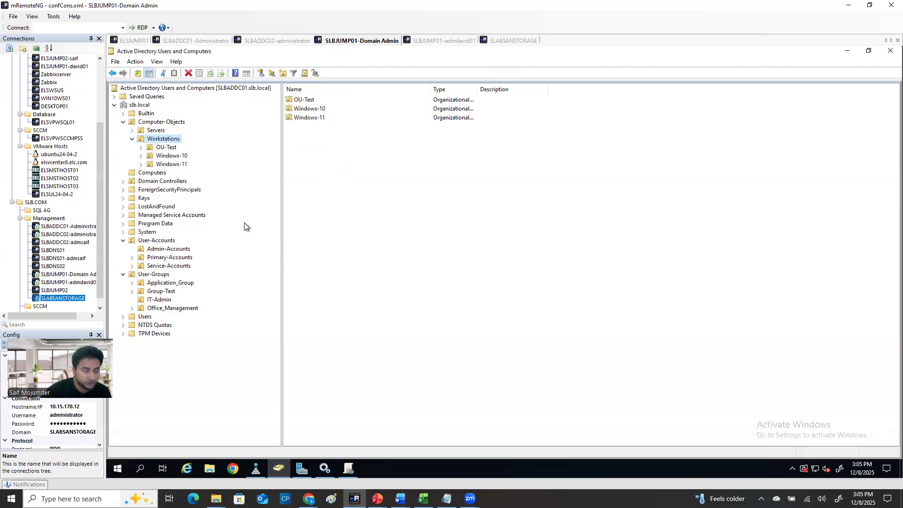
left_click(210, 73)
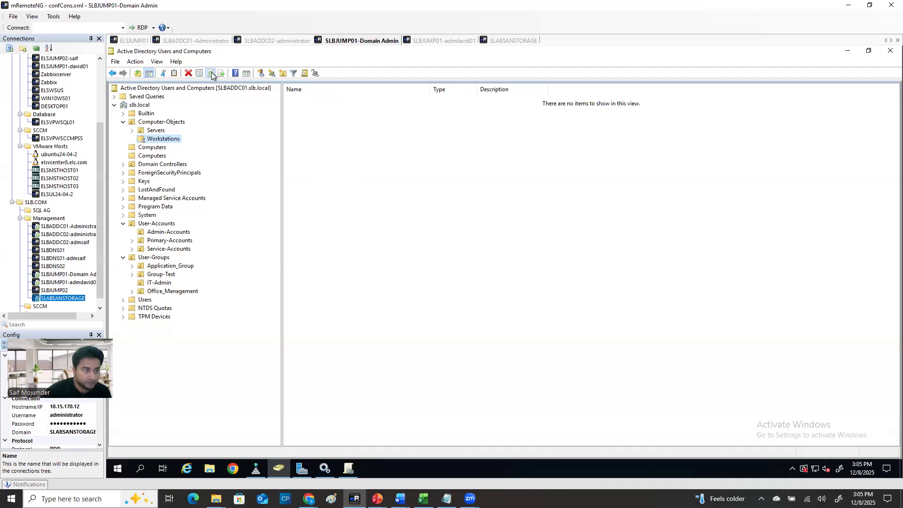
Sign out of the SLBJUMP01-admdavid01 remote session and return to the SLBJUMP01-Domain Admin session
left_click(451, 41)
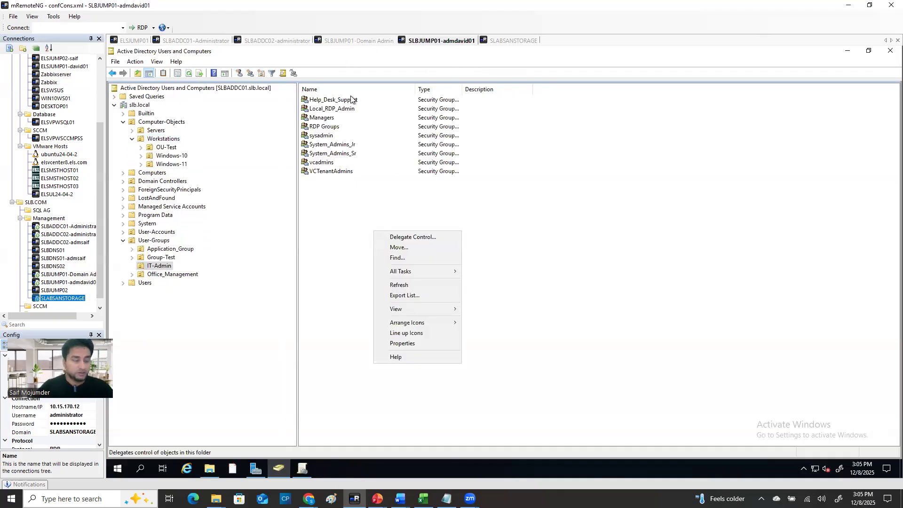
right_click(442, 41)
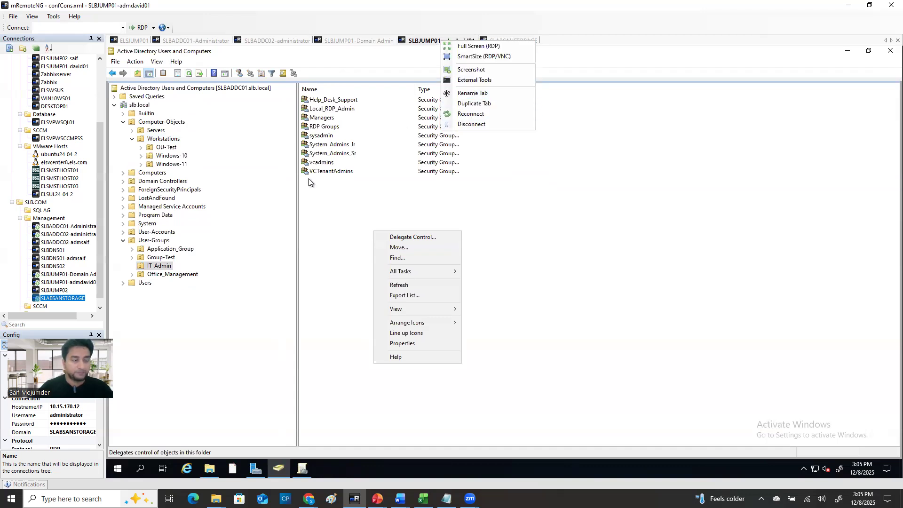
left_click(117, 468)
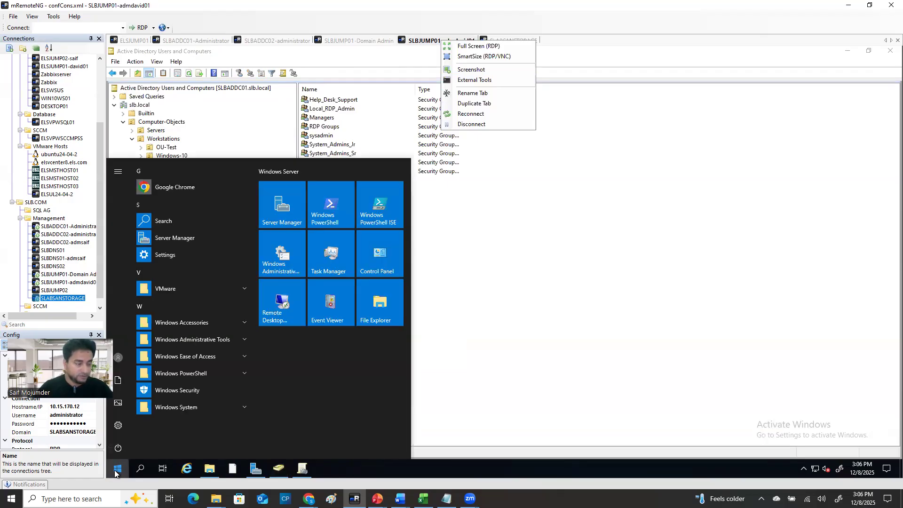
left_click(120, 360)
left_click(179, 320)
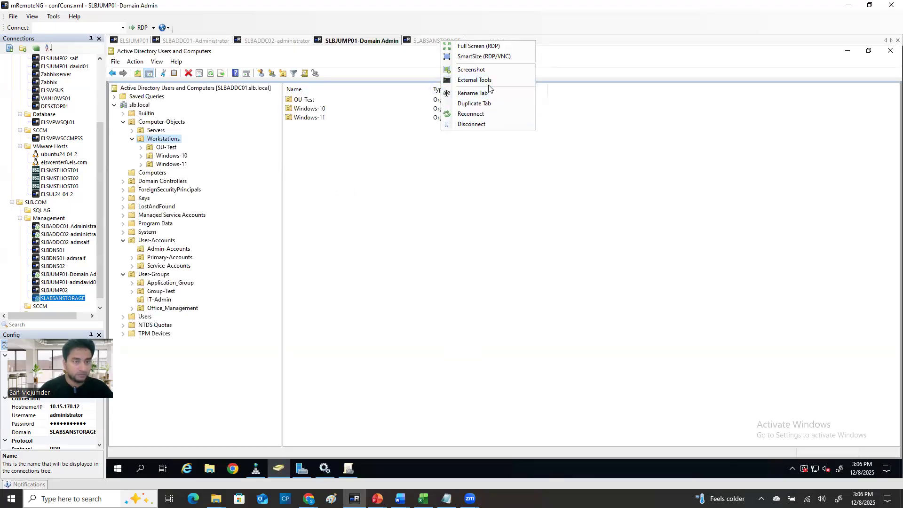
left_click(394, 55)
left_click(424, 41)
left_click(369, 42)
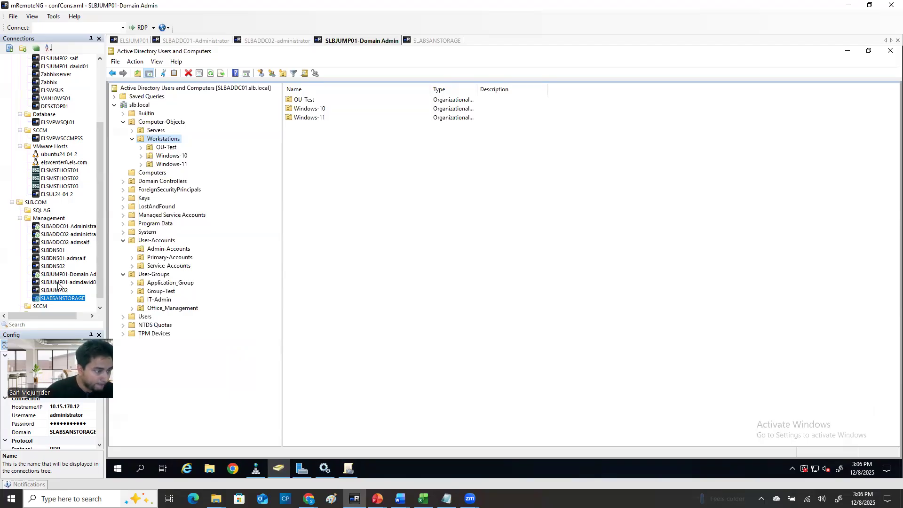
Change the SLBJUMP01-admdavid01 connection's username to admdavid02 and rename the connection SLBJUMP01-admdavid02
left_click(78, 283)
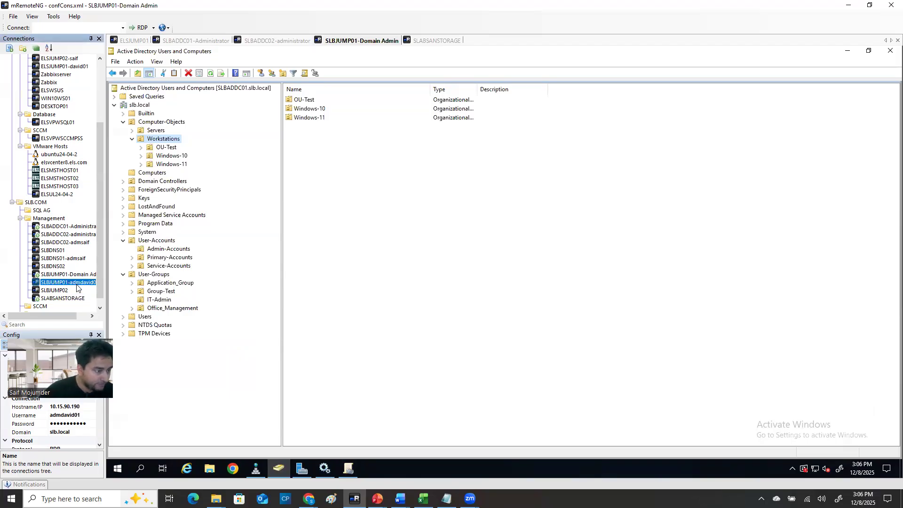
left_click(87, 418)
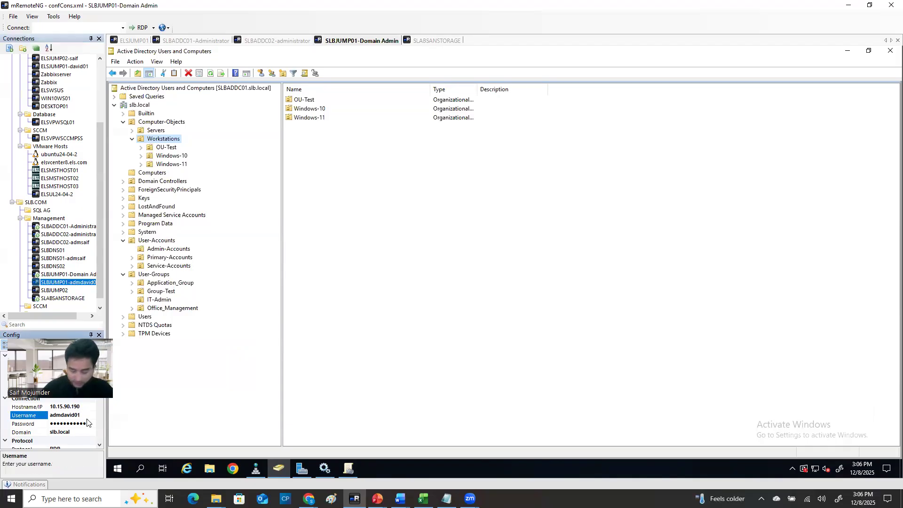
key("BackSpace")
type("2")
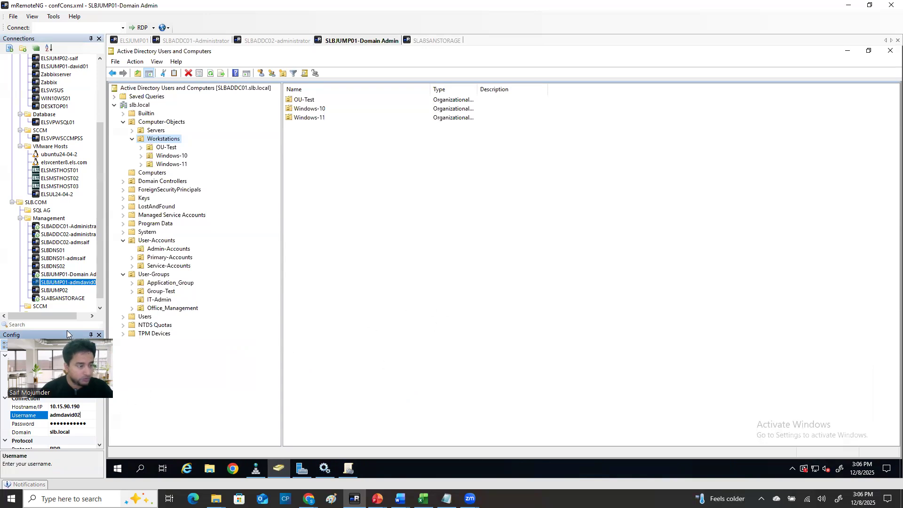
left_click(88, 365)
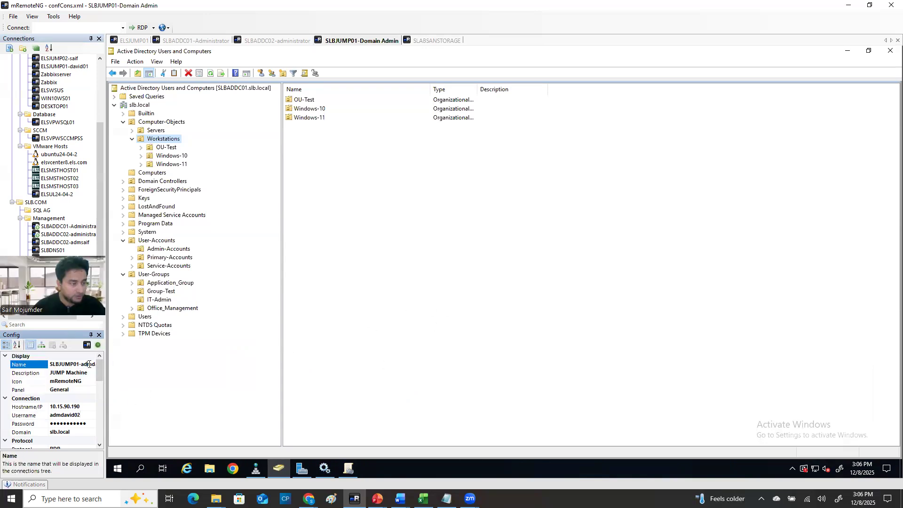
key("End")
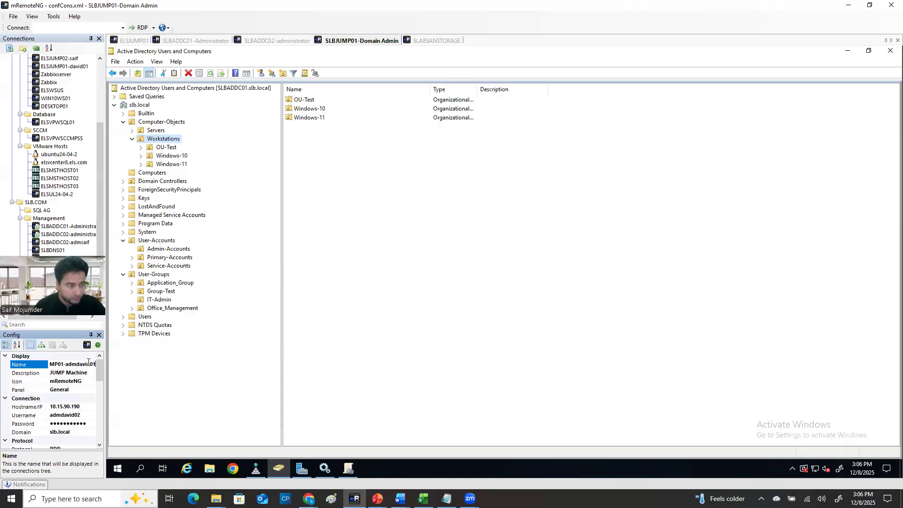
key("BackSpace")
type("2")
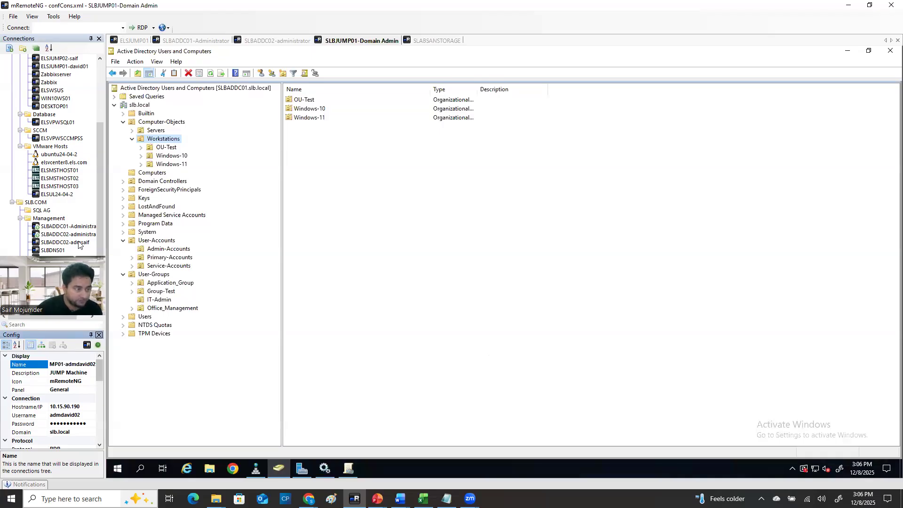
Connect to SLBJUMP01 as admdavid02 and open Active Directory Users and Computers from Server Manager
left_click(76, 283)
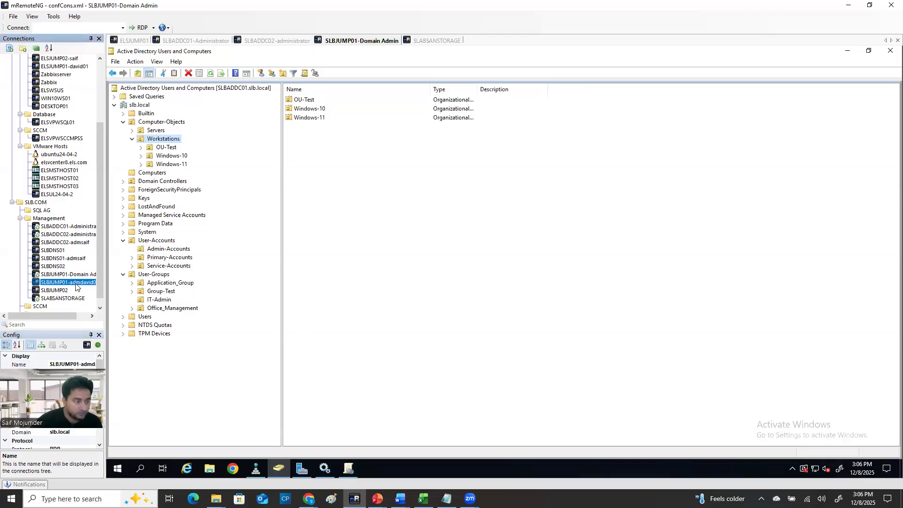
double_click(76, 284)
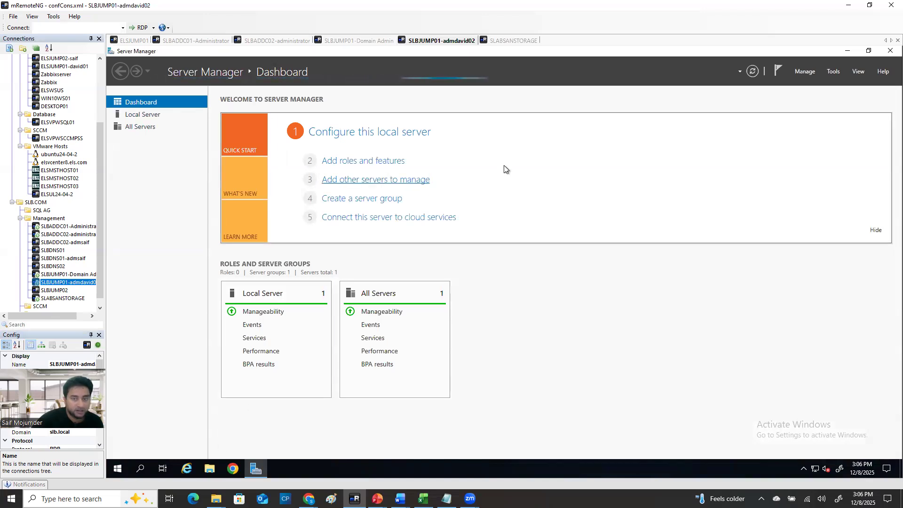
left_click(834, 72)
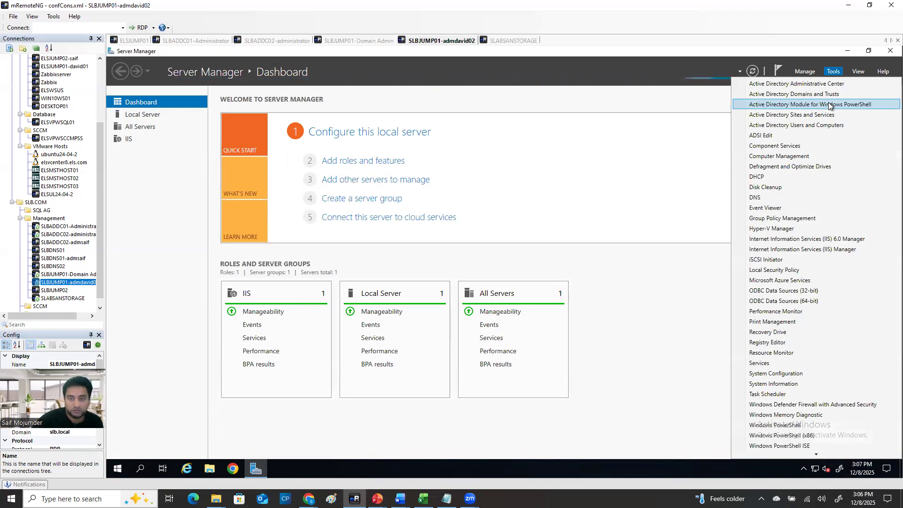
left_click(808, 125)
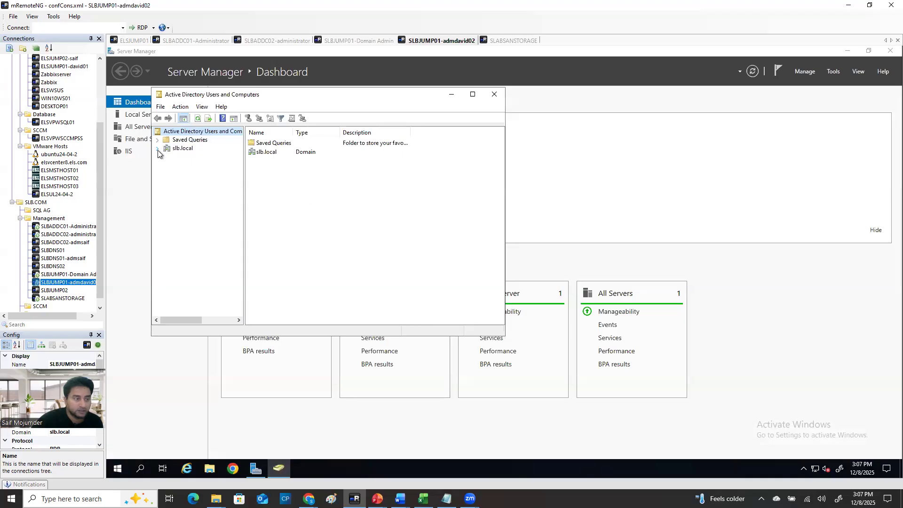
Create an organizational unit named sdfdsfdsfdsfdsf in the Workstations OU under Computer-Objects, without protection from accidental deletion
left_click(158, 149)
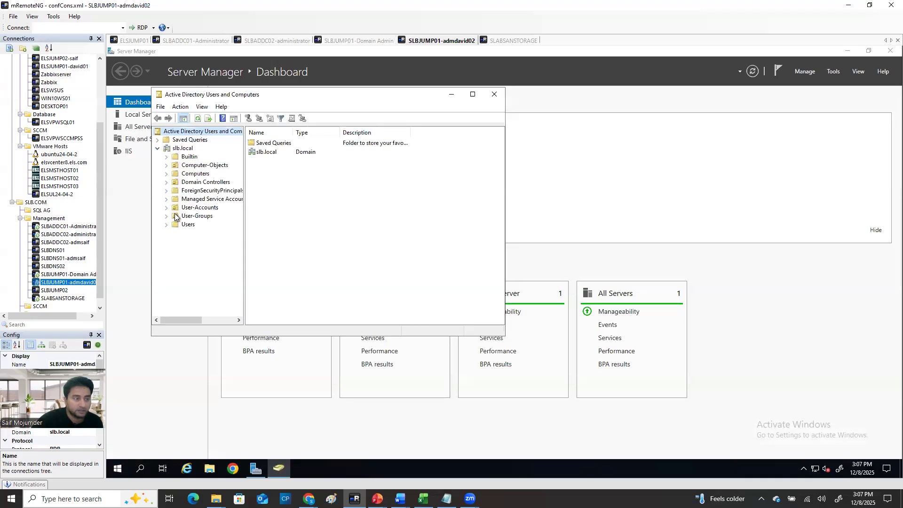
left_click(167, 166)
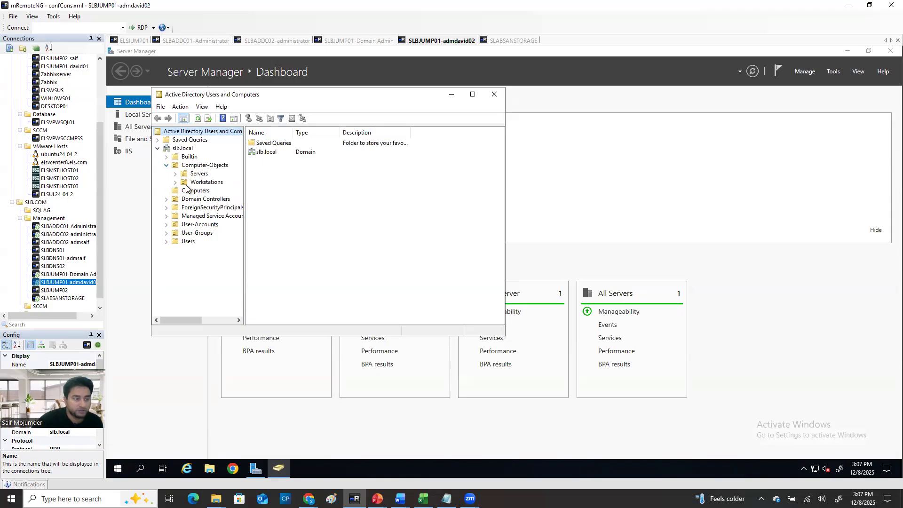
left_click(176, 183)
left_click(202, 182)
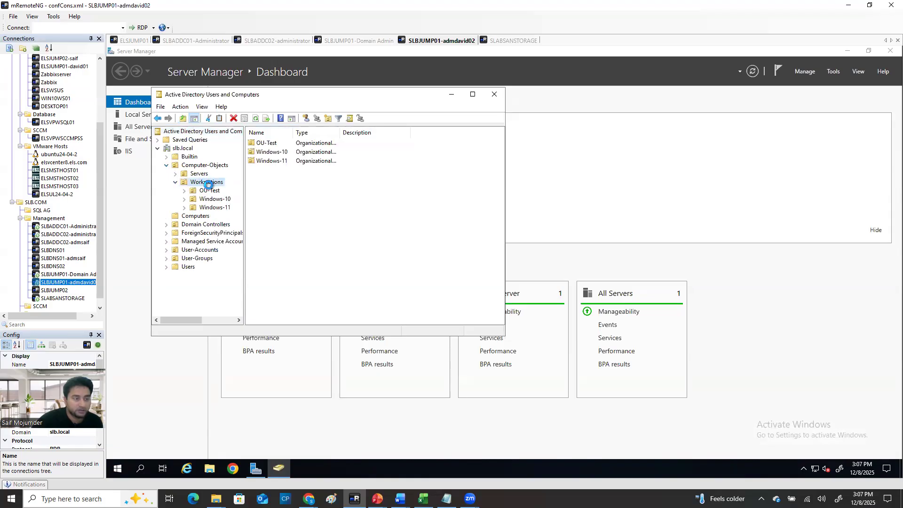
right_click(209, 183)
mouse_move(244, 229)
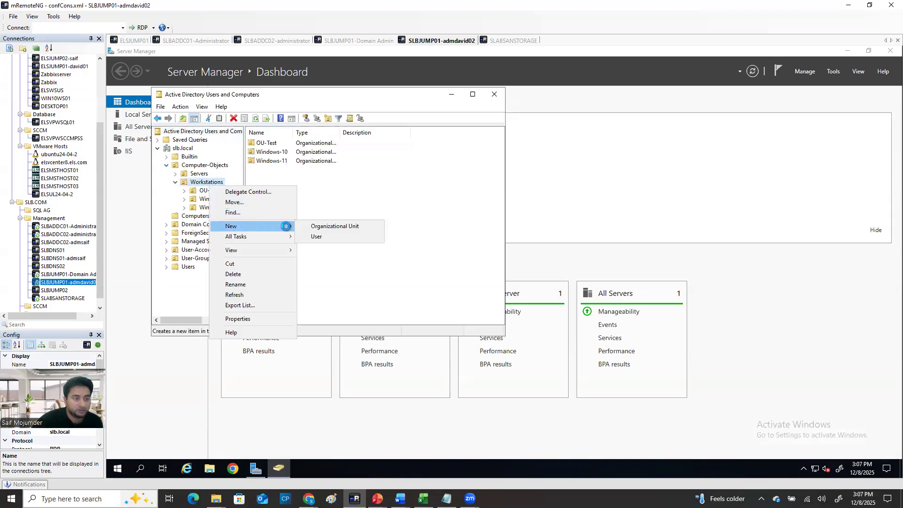
left_click(345, 226)
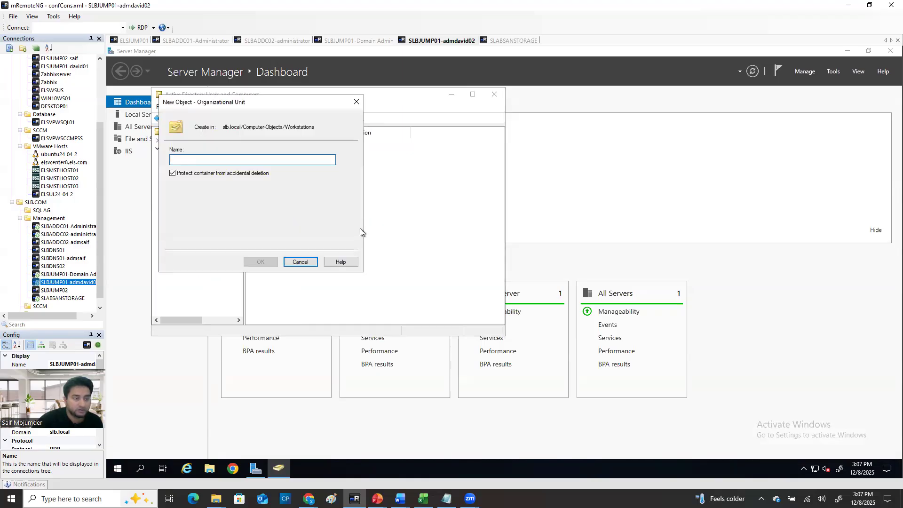
left_click(172, 173)
left_click(212, 160)
type("sdfdsfdsfdsfdsf")
left_click(260, 261)
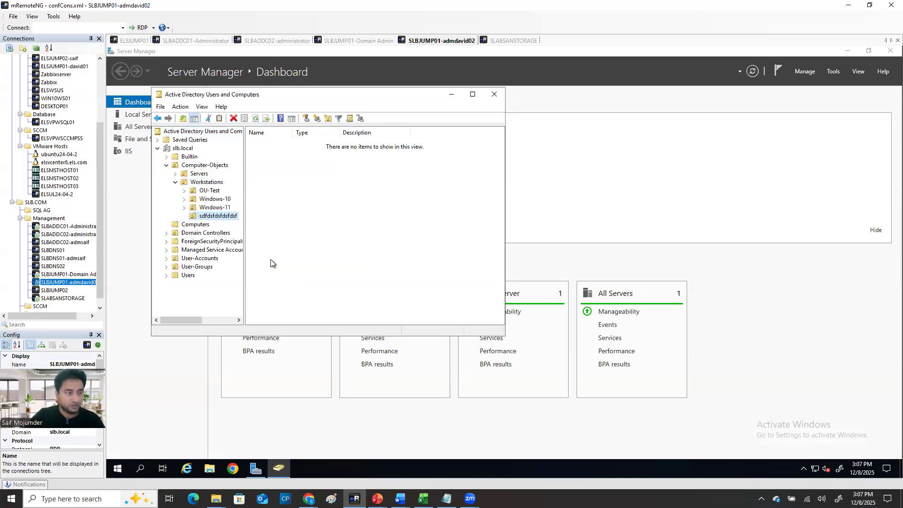
Delete the new test organizational unit from the Workstations OU
right_click(226, 218)
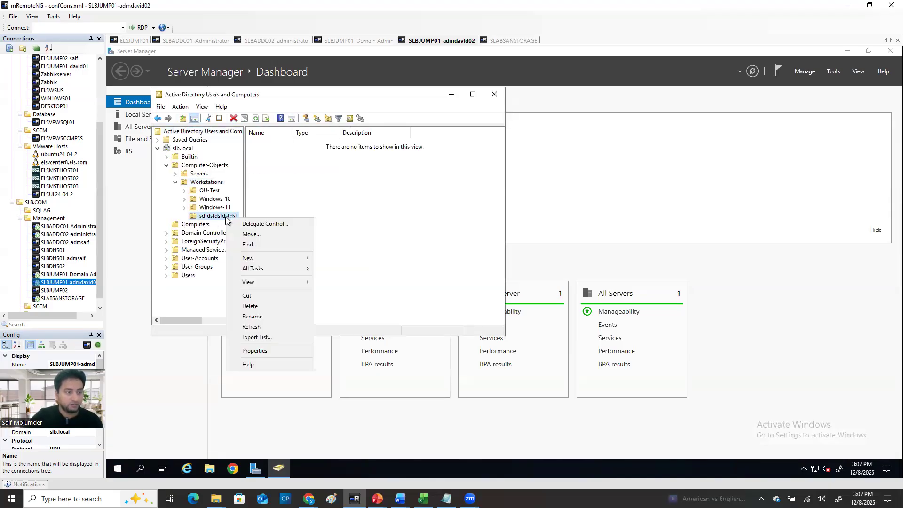
left_click(262, 307)
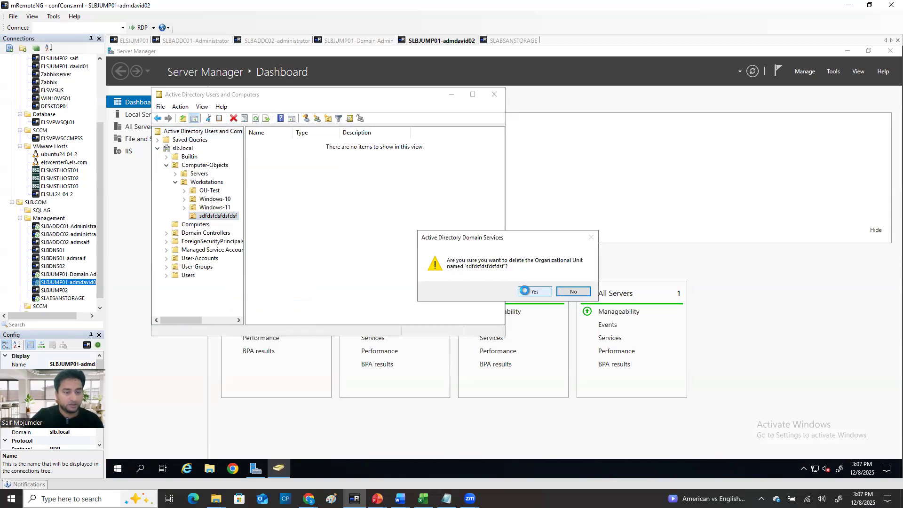
left_click(535, 291)
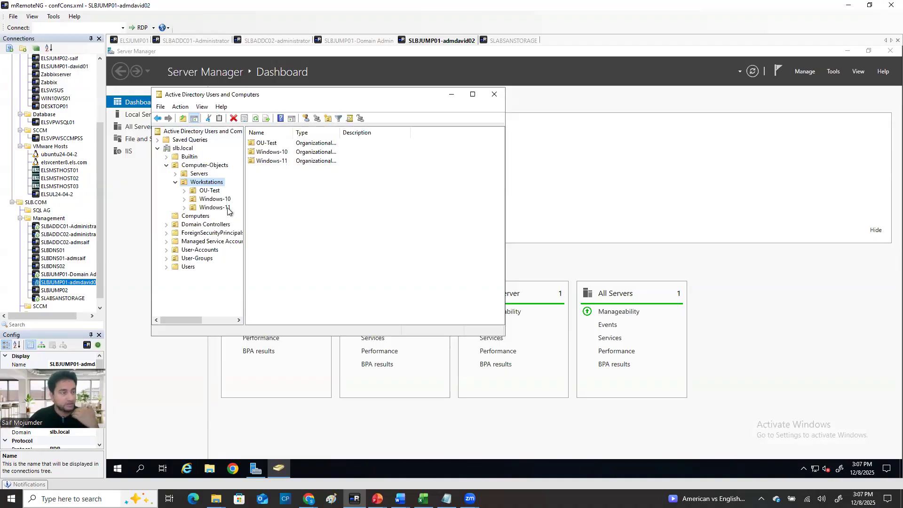
Widen the directory tree and delete the dgdfgdfgdf organizational unit inside OU-Test
left_click(184, 191)
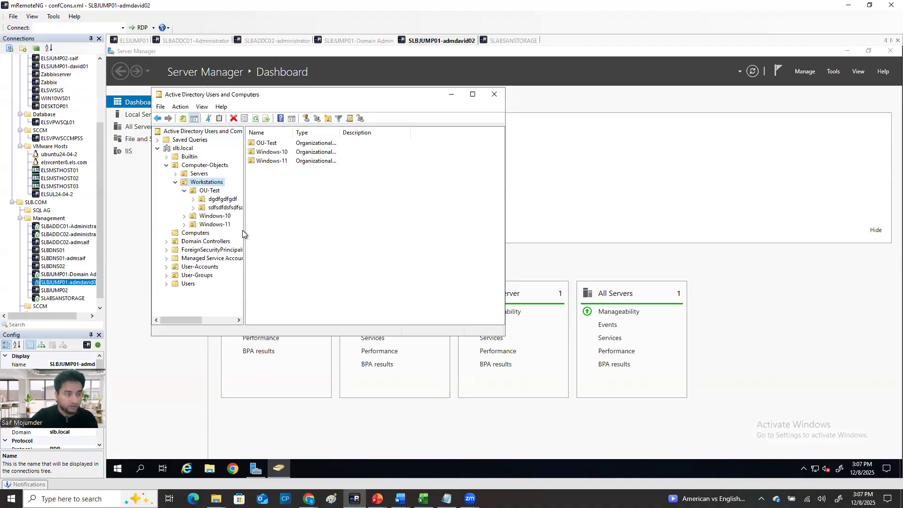
left_click_drag(245, 226, 396, 217)
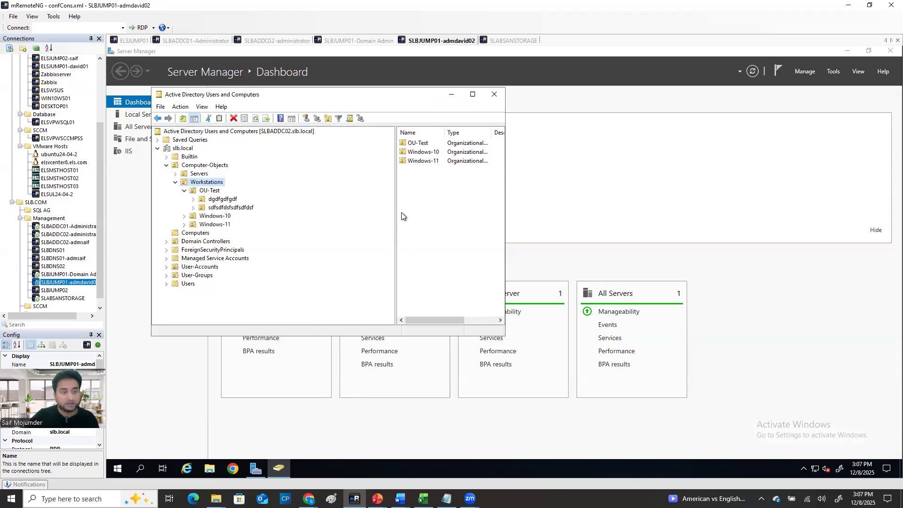
left_click(230, 199)
right_click(237, 197)
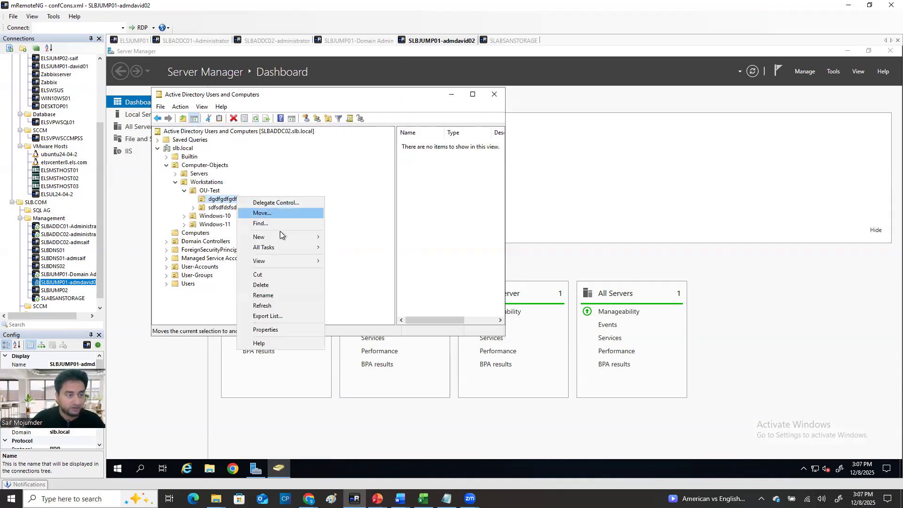
left_click(273, 283)
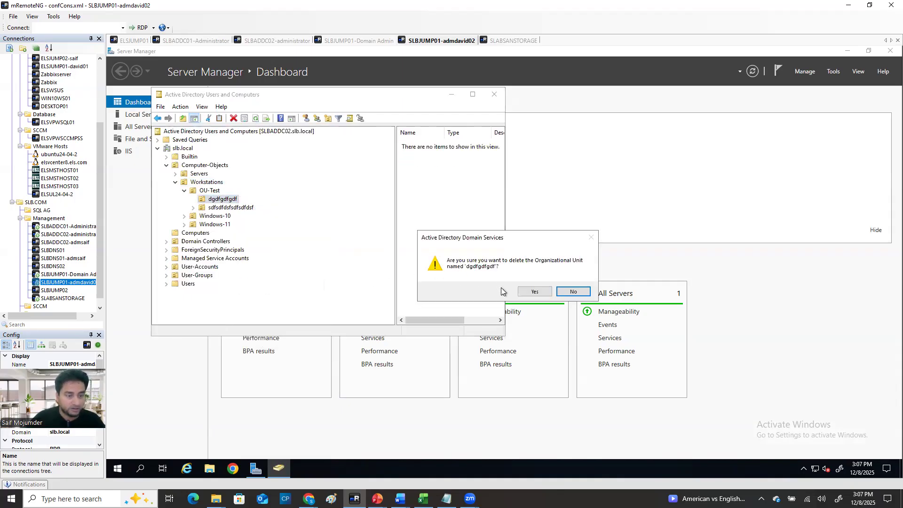
left_click(529, 291)
Try to delete the sdfsdfdsfsdfsdfdsf organizational unit, including its child units, from OU-Test
left_click(236, 199)
right_click(237, 200)
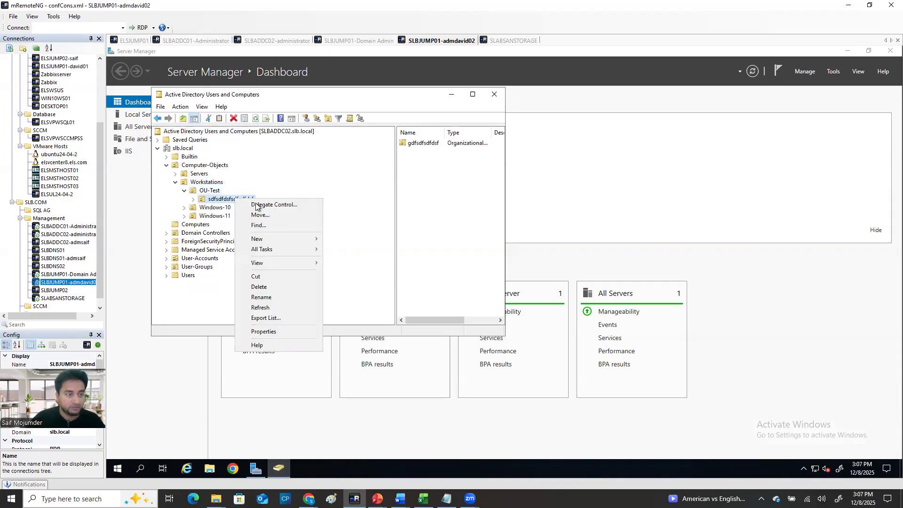
left_click(276, 287)
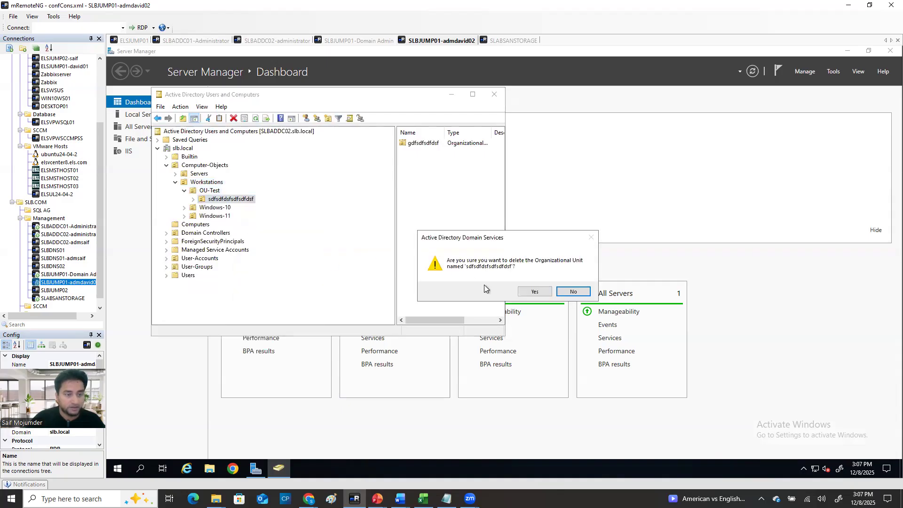
left_click(528, 290)
left_click(537, 297)
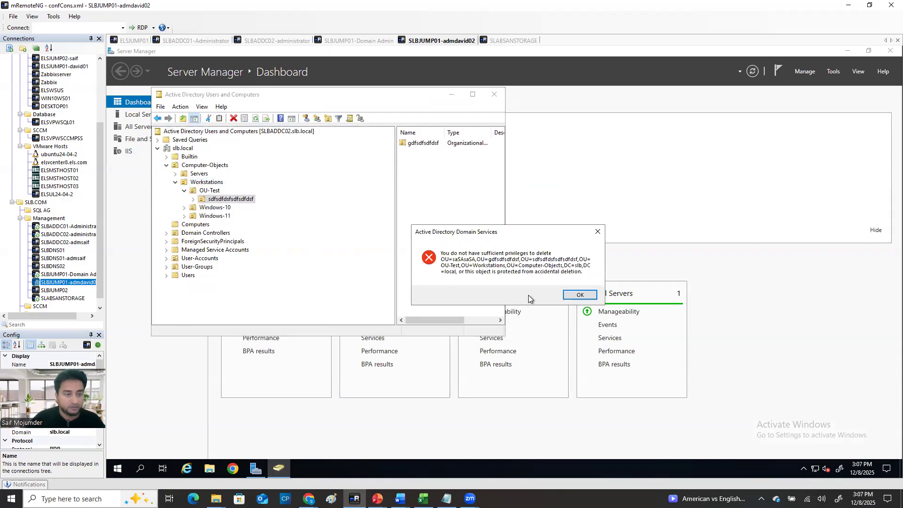
left_click(593, 290)
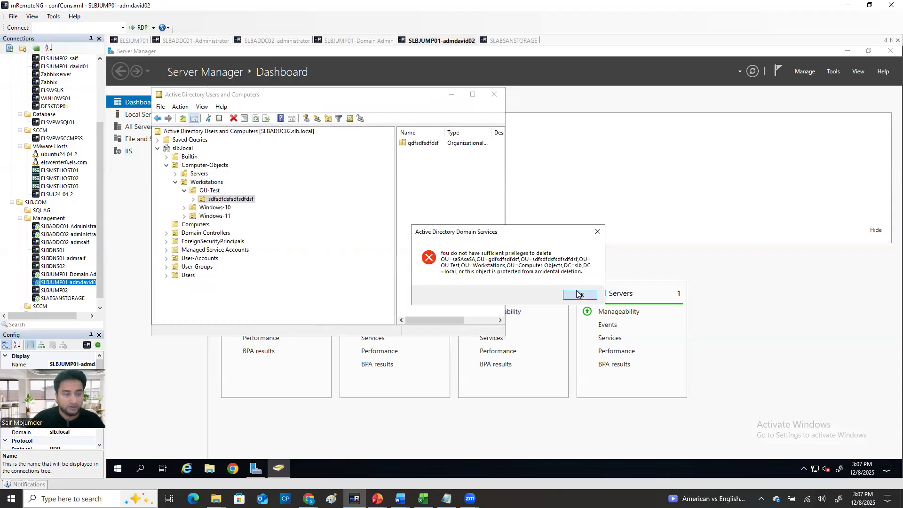
Check the properties of the sdfsdfdsfsdfsdfdsf organizational unit, and enable Advanced Features for the directory view
right_click(226, 202)
left_click(264, 337)
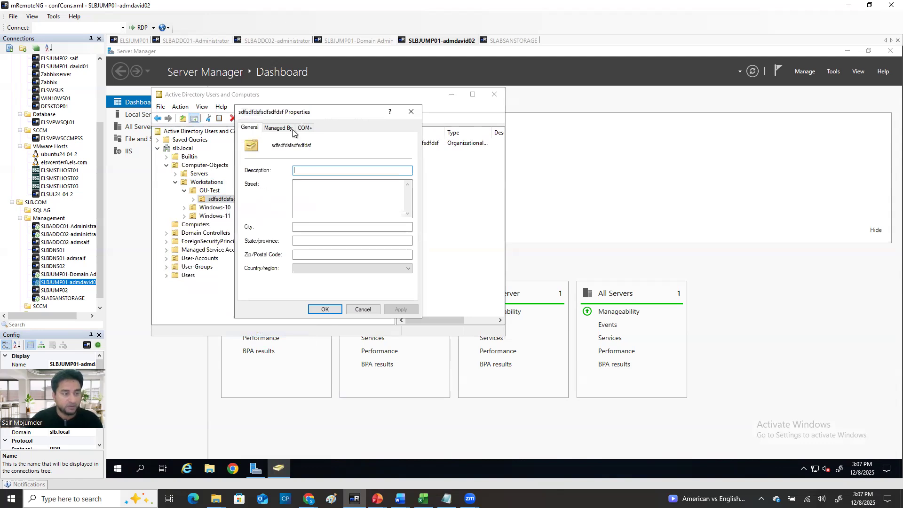
left_click(411, 112)
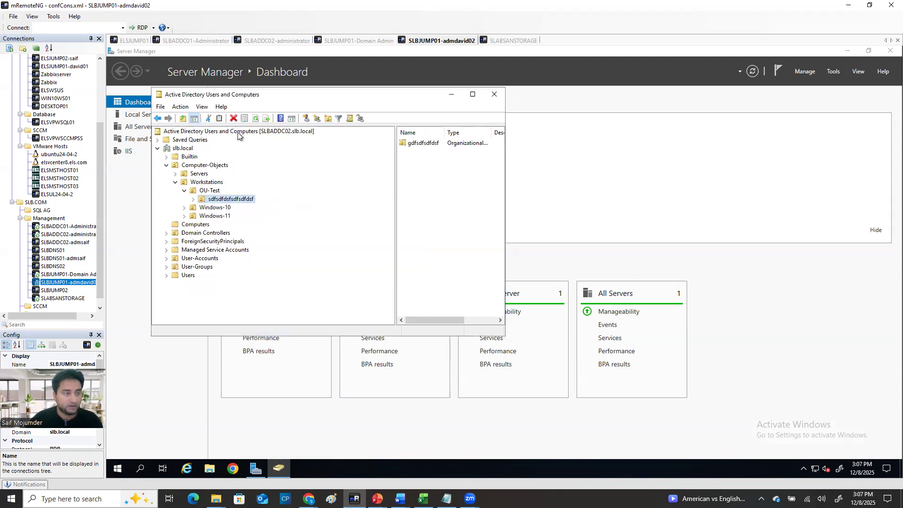
left_click(202, 107)
left_click(241, 187)
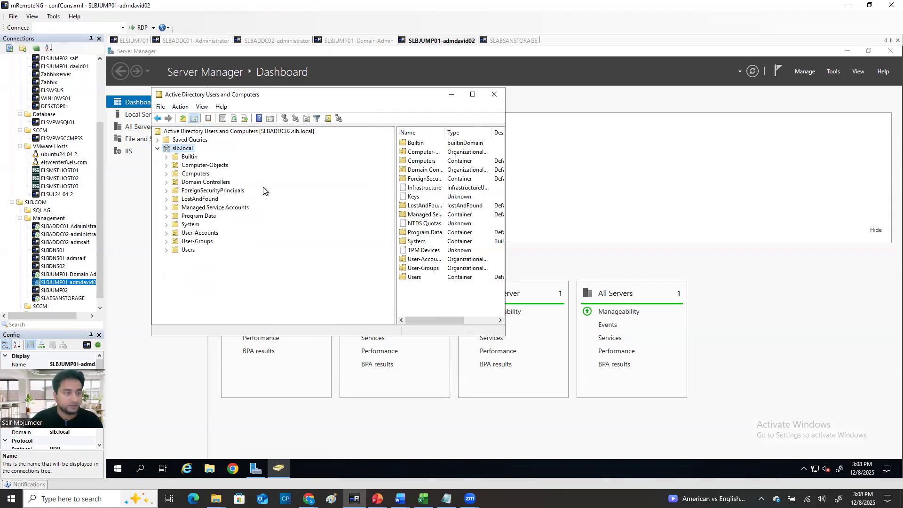
Expand Computer-Objects, Workstations and OU-Test in the directory tree and select the sdfsdfdsfsdfsdfdsf organizational unit
left_click(167, 174)
left_click(166, 165)
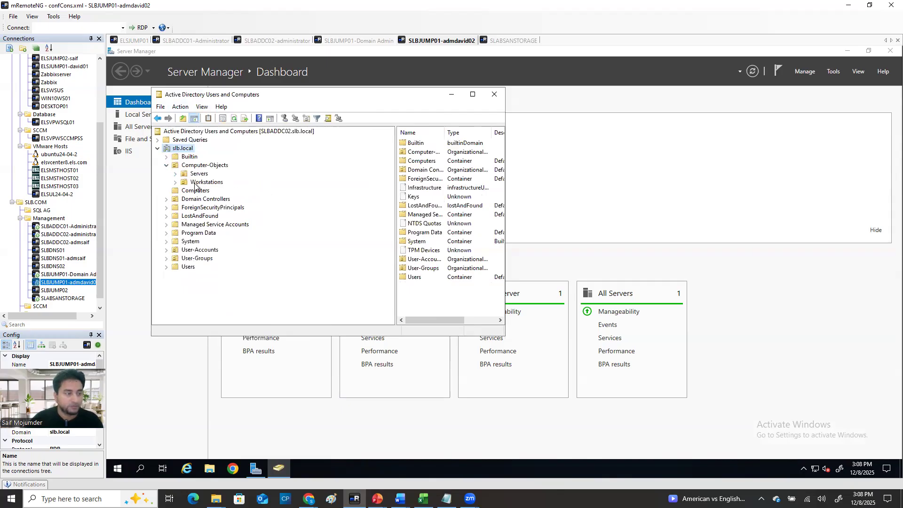
left_click(182, 182)
left_click(176, 182)
left_click(200, 191)
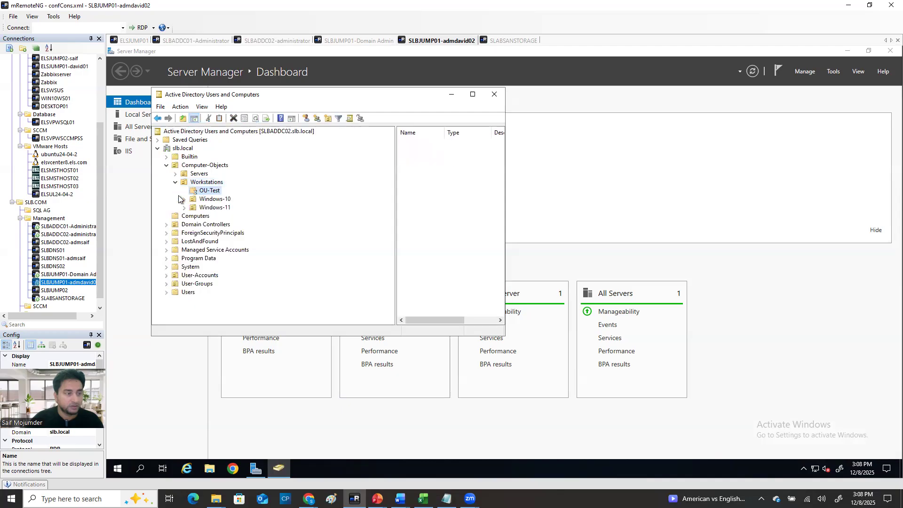
left_click(184, 190)
left_click(218, 200)
Enable protection from accidental deletion in the object properties of the sdfsdfdsfsdfsdfdsf organizational unit
right_click(217, 198)
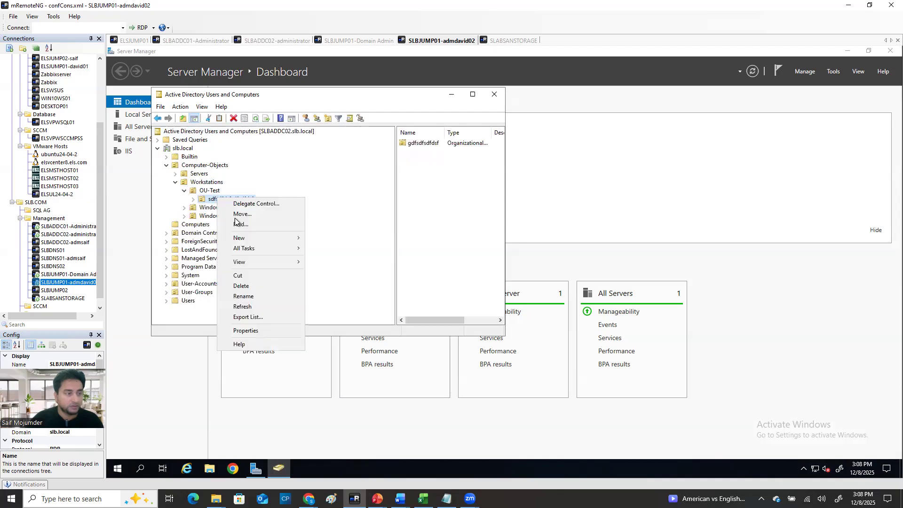
left_click(245, 330)
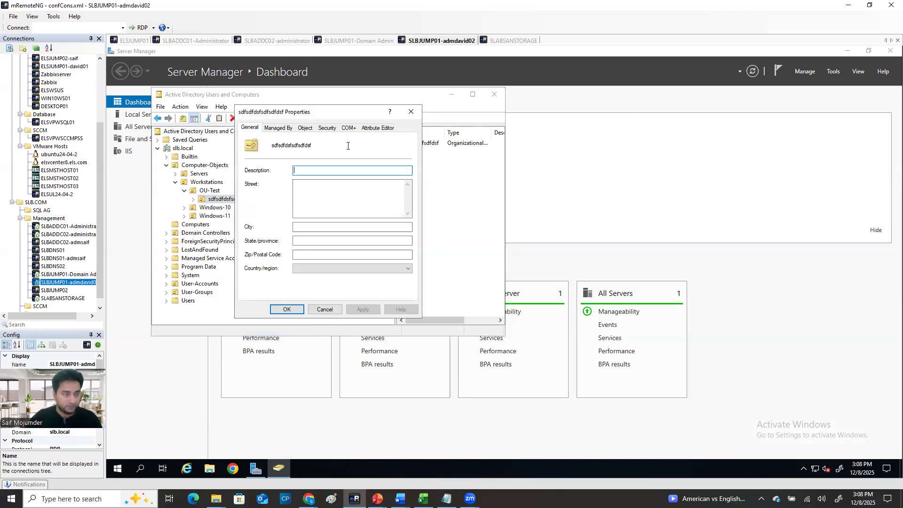
left_click(306, 130)
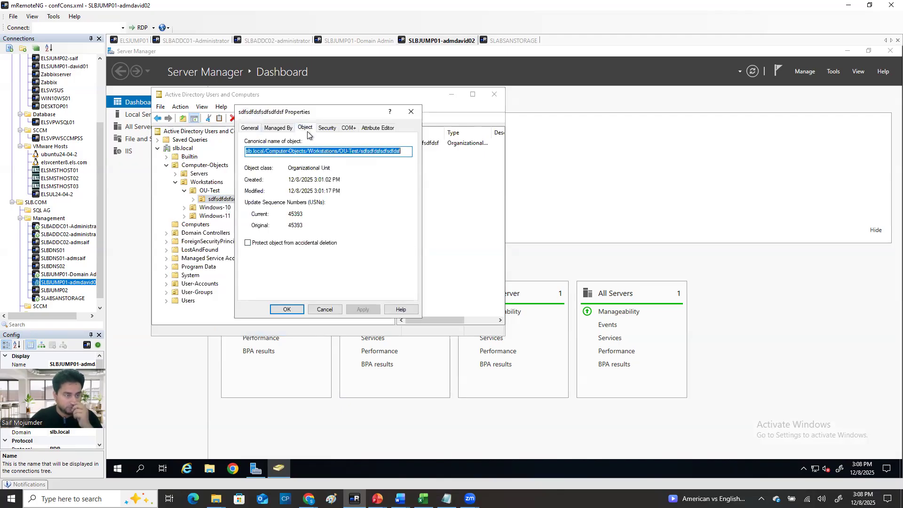
left_click(257, 244)
left_click(365, 309)
left_click(287, 310)
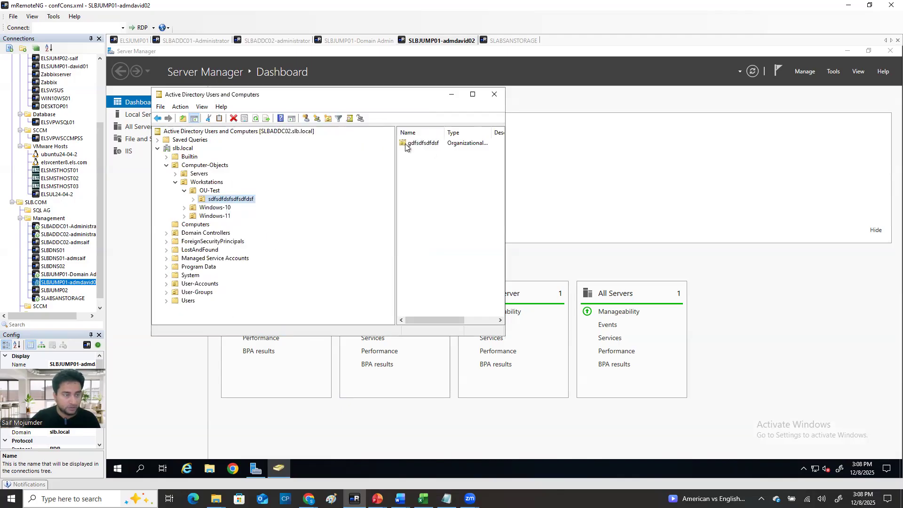
Create an organizational unit named sASAsAS inside OU-Test, without protection from accidental deletion
right_click(234, 199)
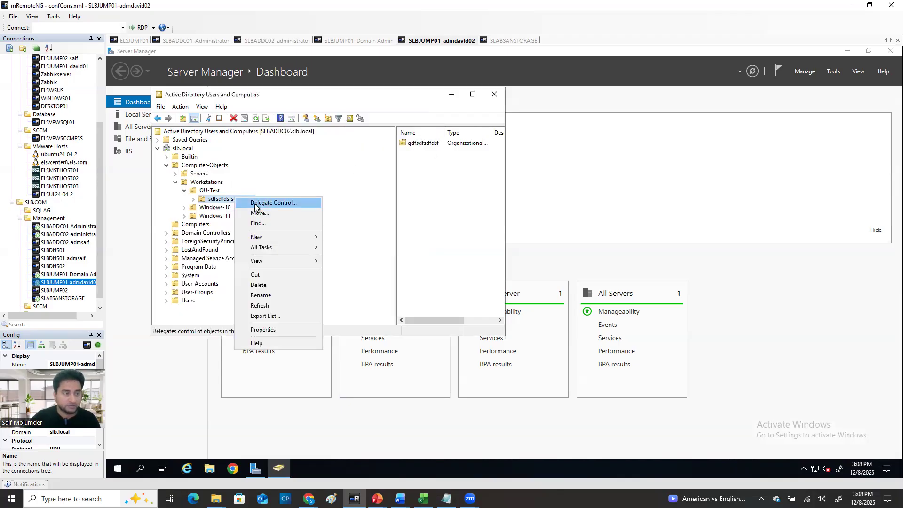
left_click(202, 194)
right_click(202, 194)
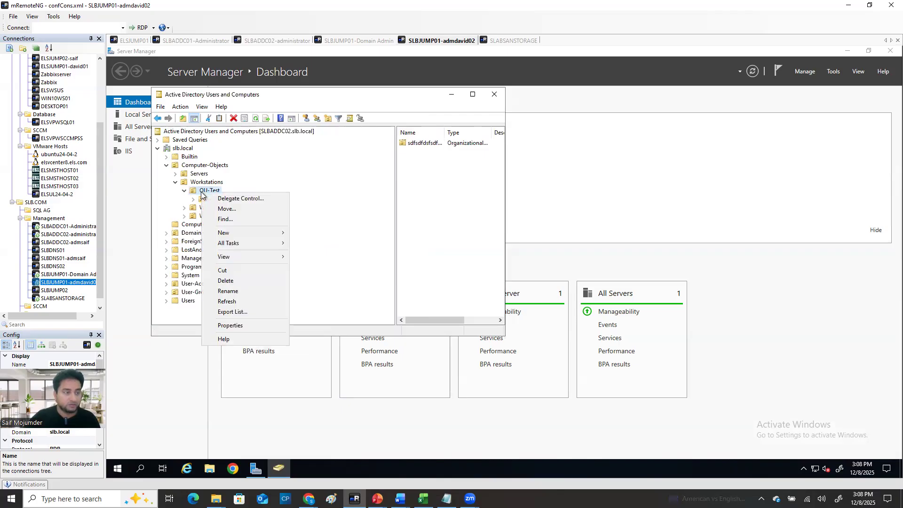
mouse_move(284, 232)
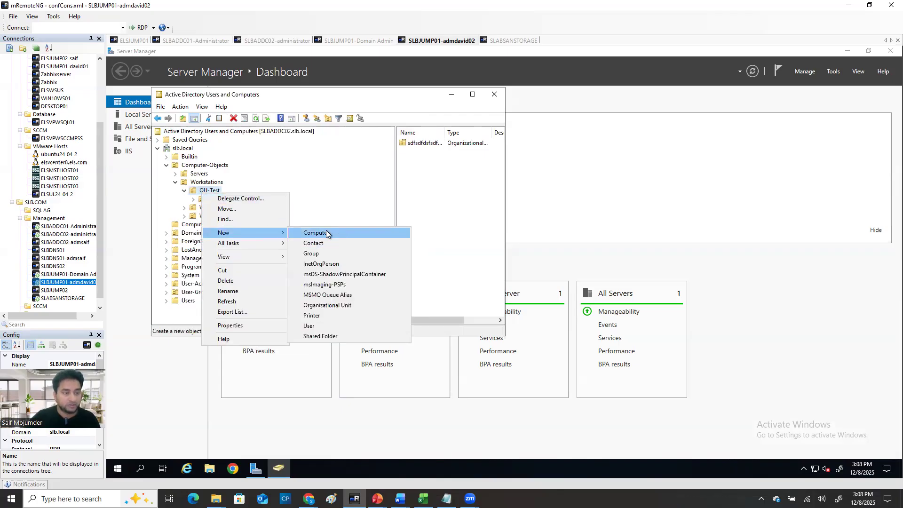
left_click(346, 305)
type("sASAsAS")
left_click(172, 173)
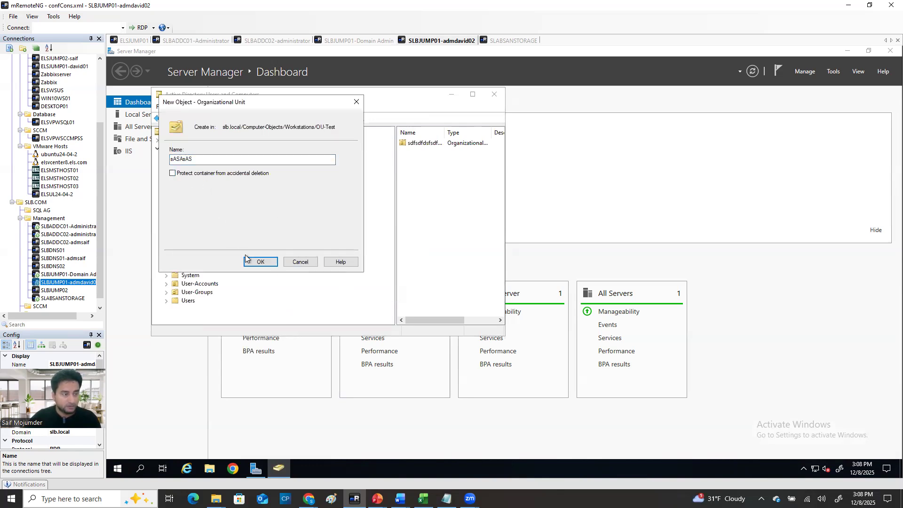
left_click(262, 262)
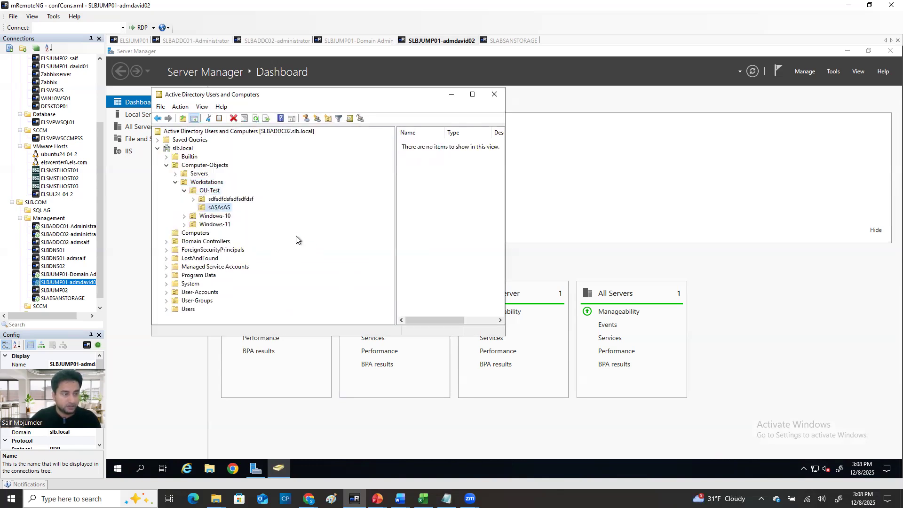
Delete the sASAsAS organizational unit from OU-Test
right_click(222, 210)
left_click(292, 295)
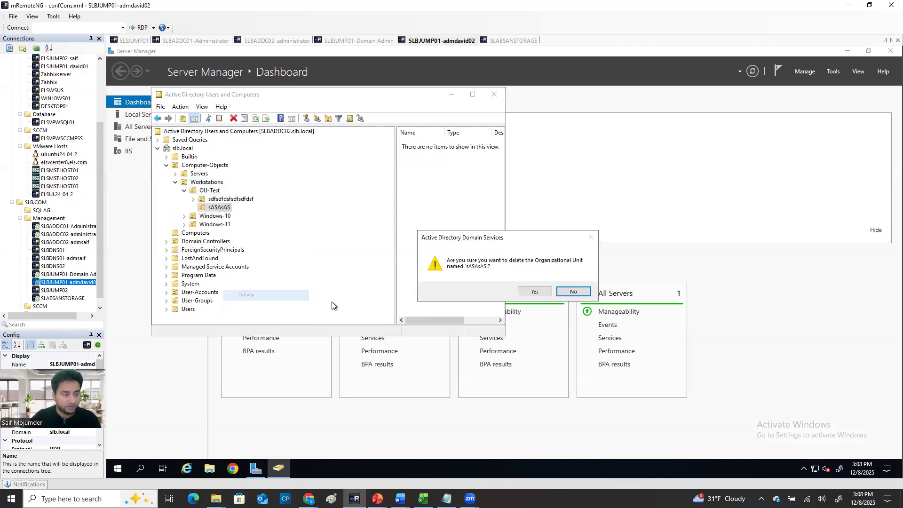
left_click(529, 295)
Try to delete the sdfsdfdsfsdfsdfdsf organizational unit from OU-Test, and return to the Workstations OU
left_click(243, 200)
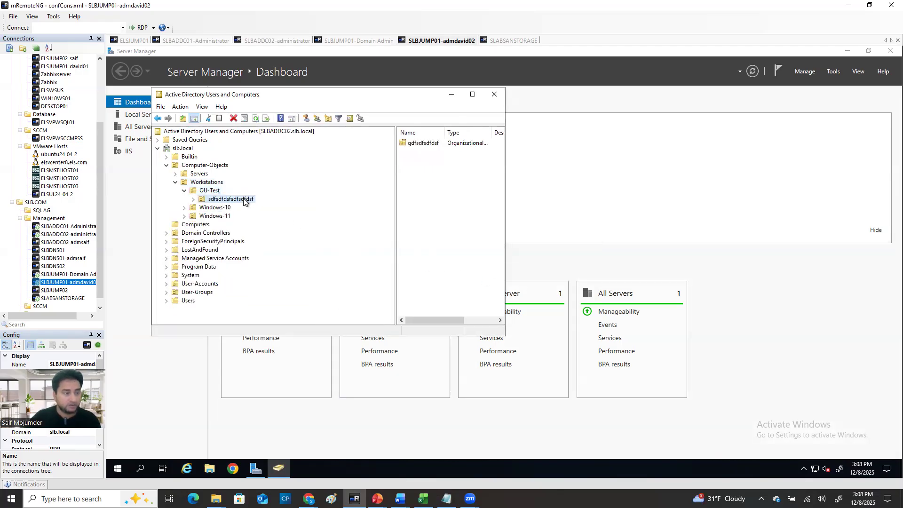
right_click(243, 200)
left_click(279, 287)
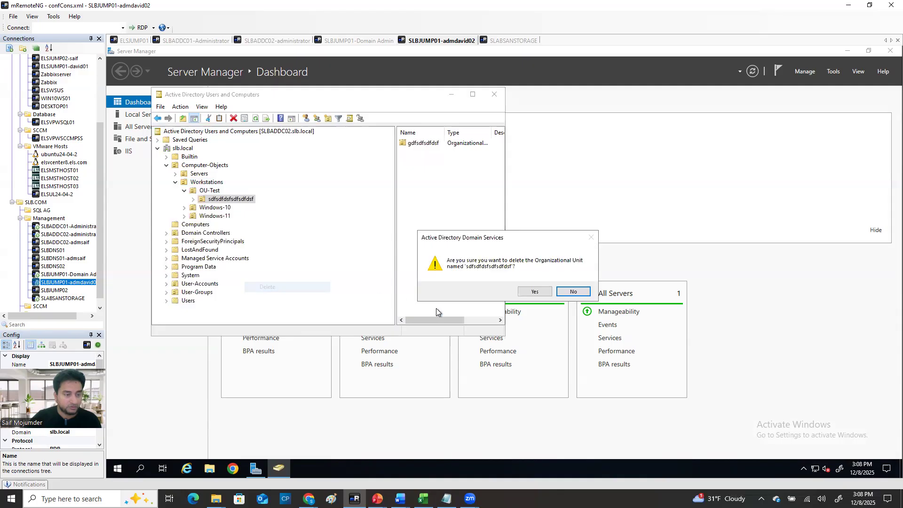
left_click(541, 290)
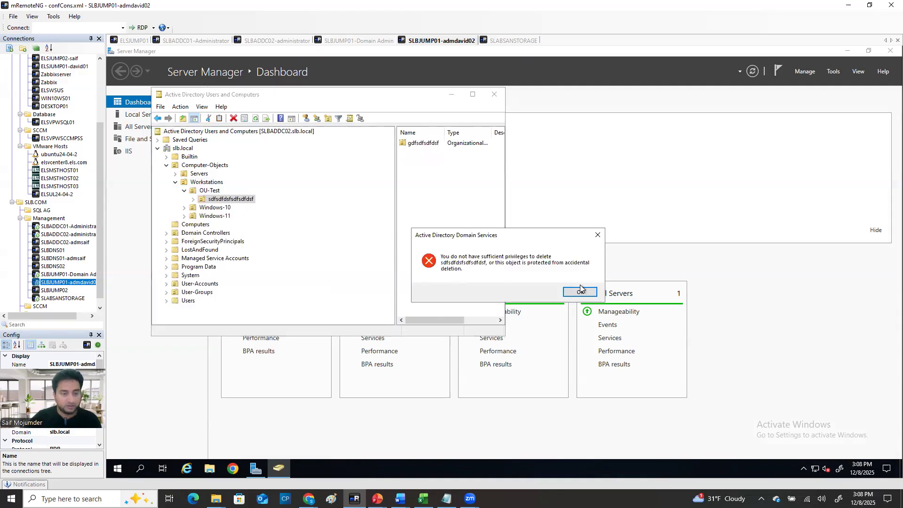
left_click(574, 299)
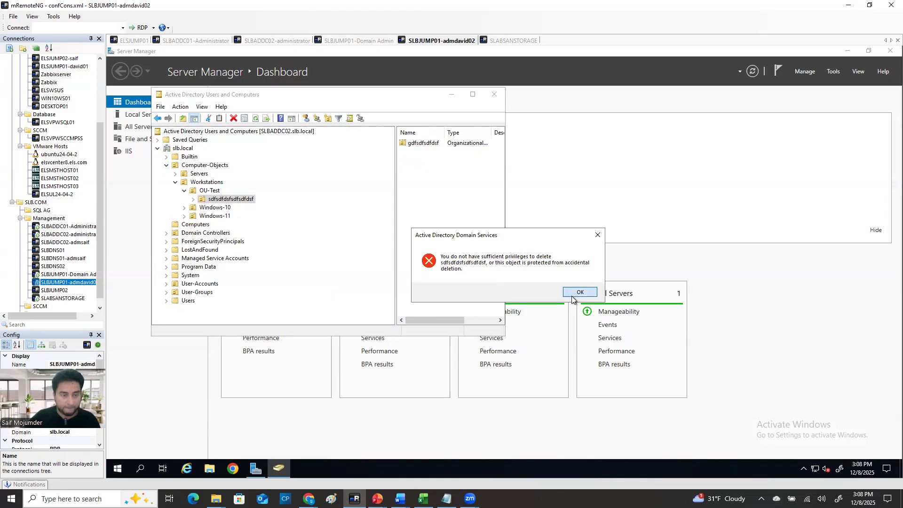
left_click(572, 297)
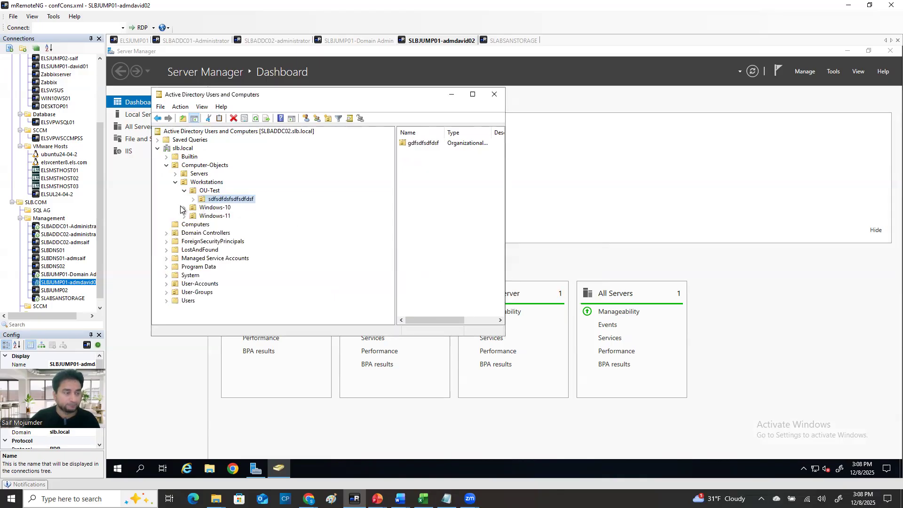
left_click(208, 190)
left_click(214, 182)
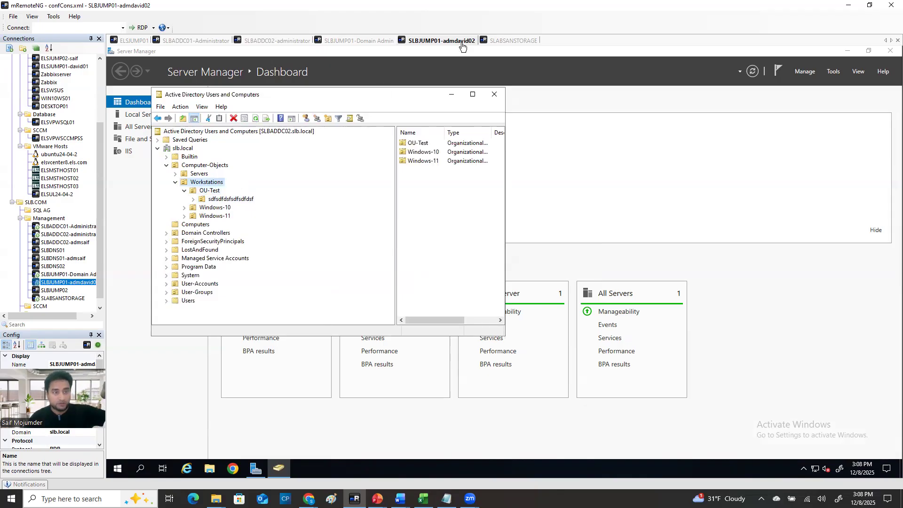